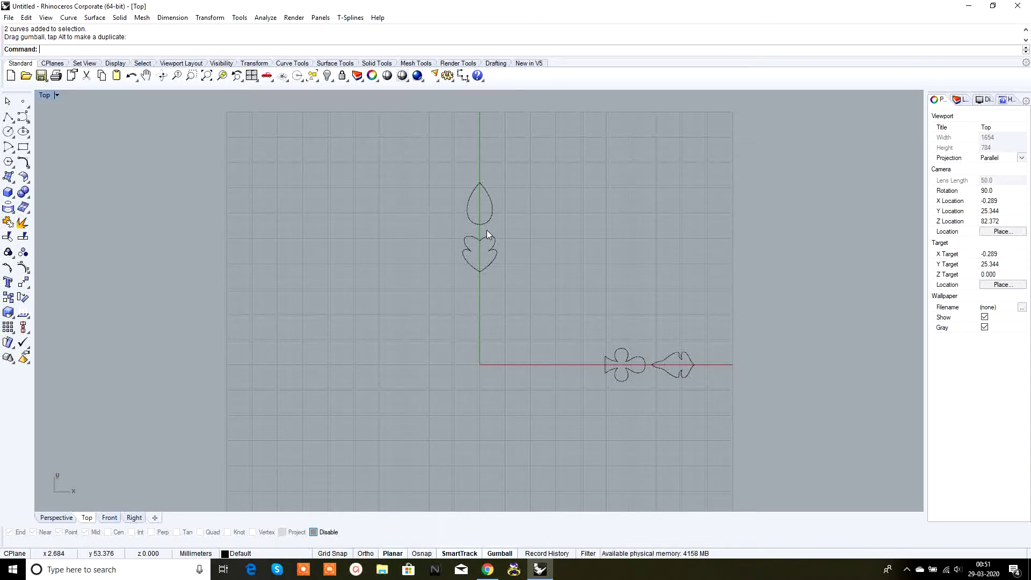
Examine the teardrop and leaf motifs on the vertical axis and the two motifs on the horizontal axis
scroll(485, 224, up, 4)
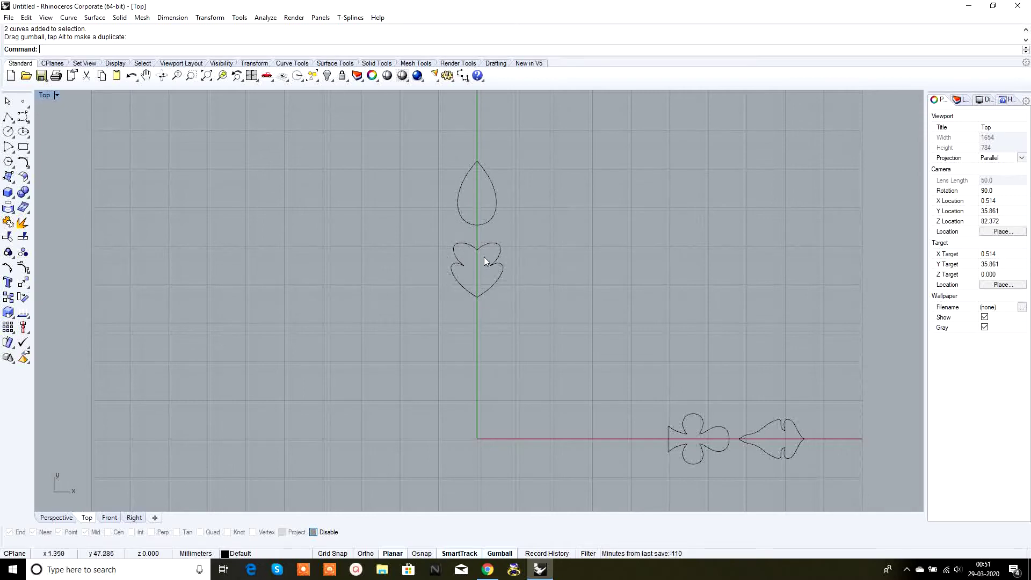
key(Right)
key(Down)
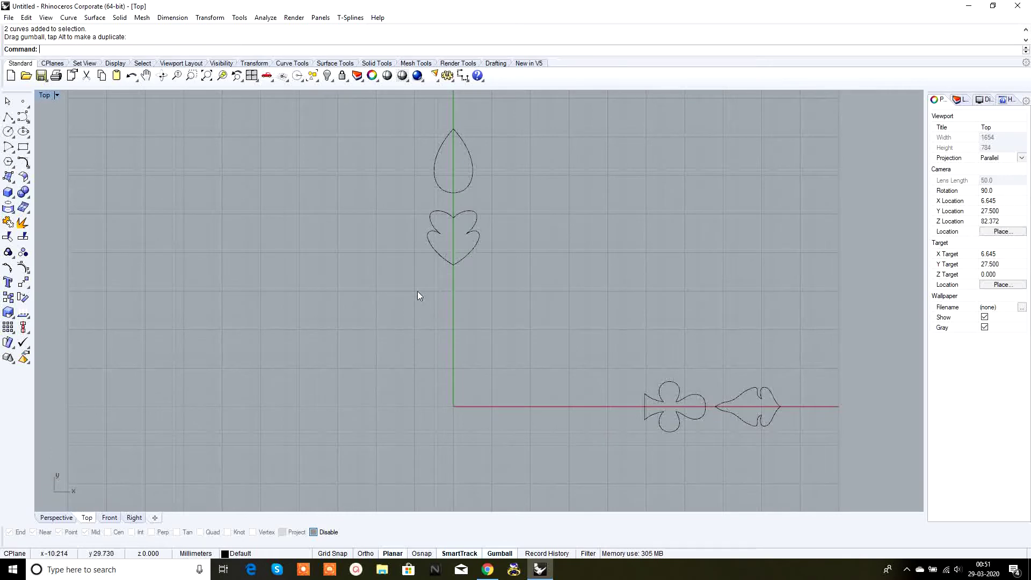
key(Right)
key(Right)
key(Down)
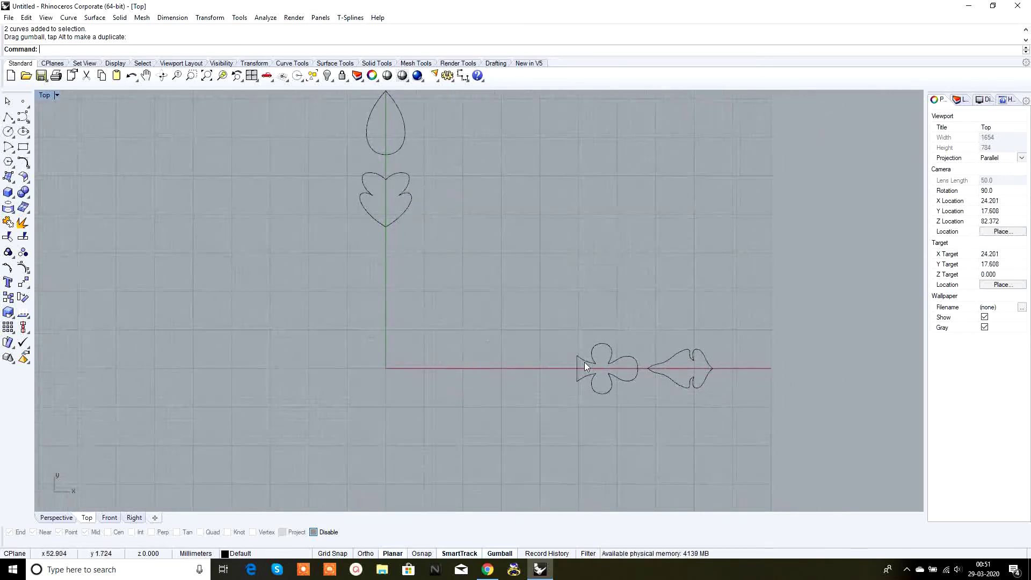
key(Right)
key(Right)
key(Down)
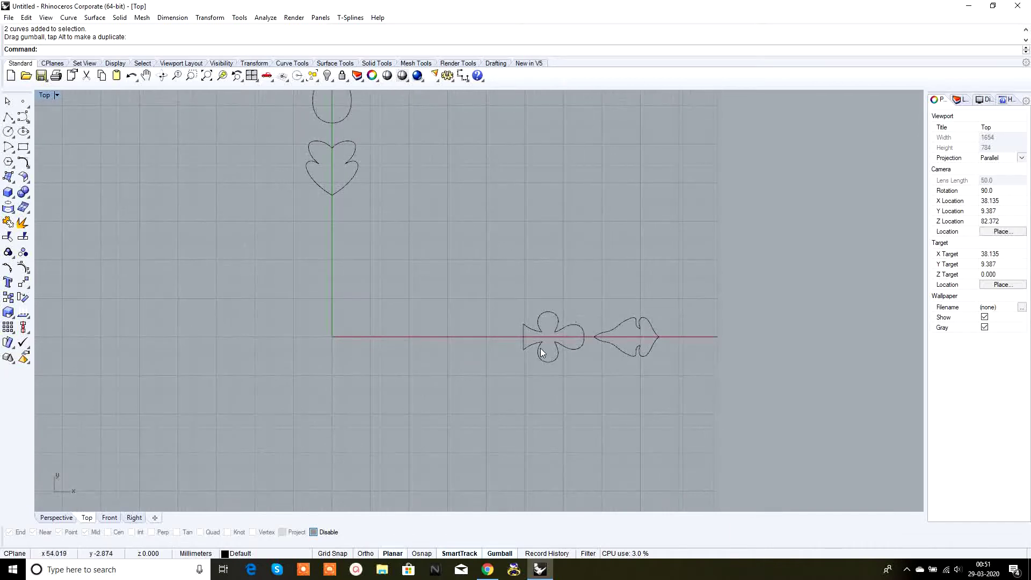
scroll(646, 338, up, 5)
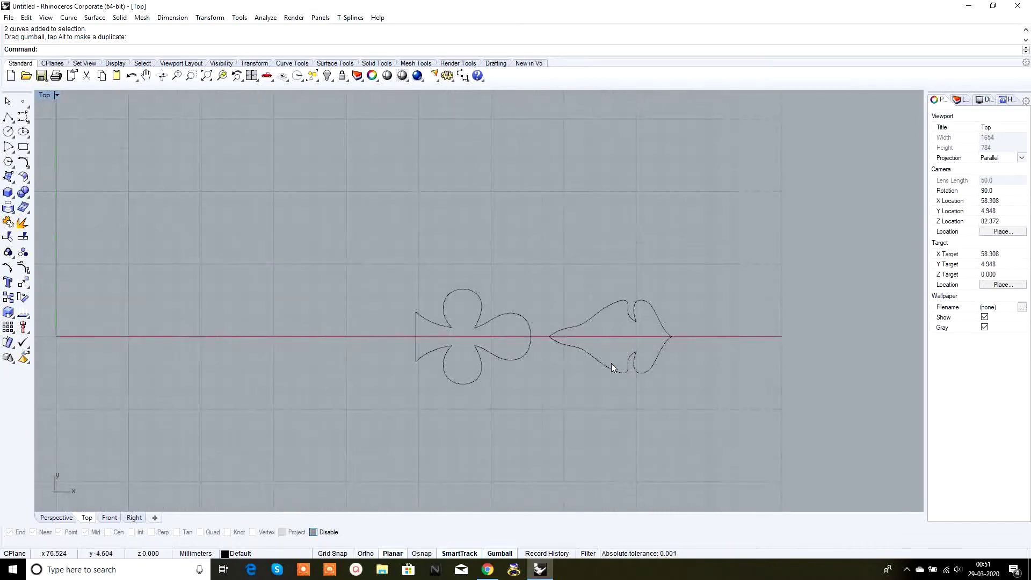
scroll(474, 321, down, 6)
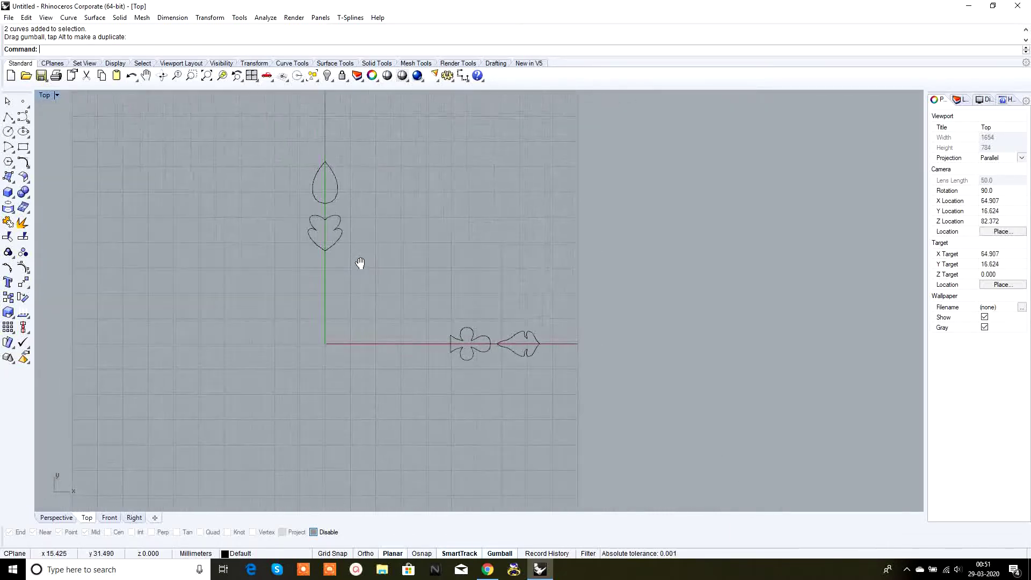
right_drag(553, 371, 561, 317)
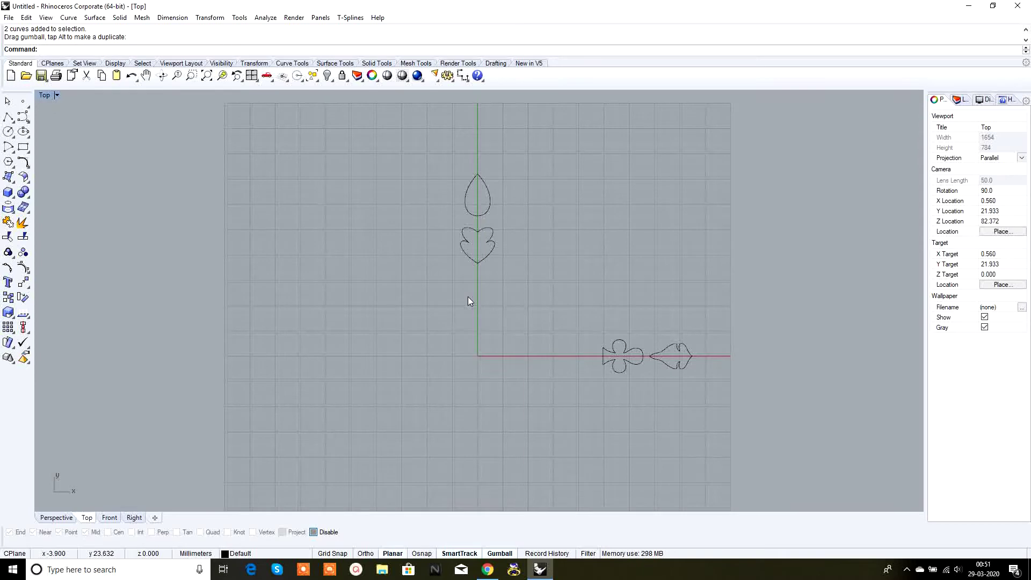
right_drag(472, 298, 462, 294)
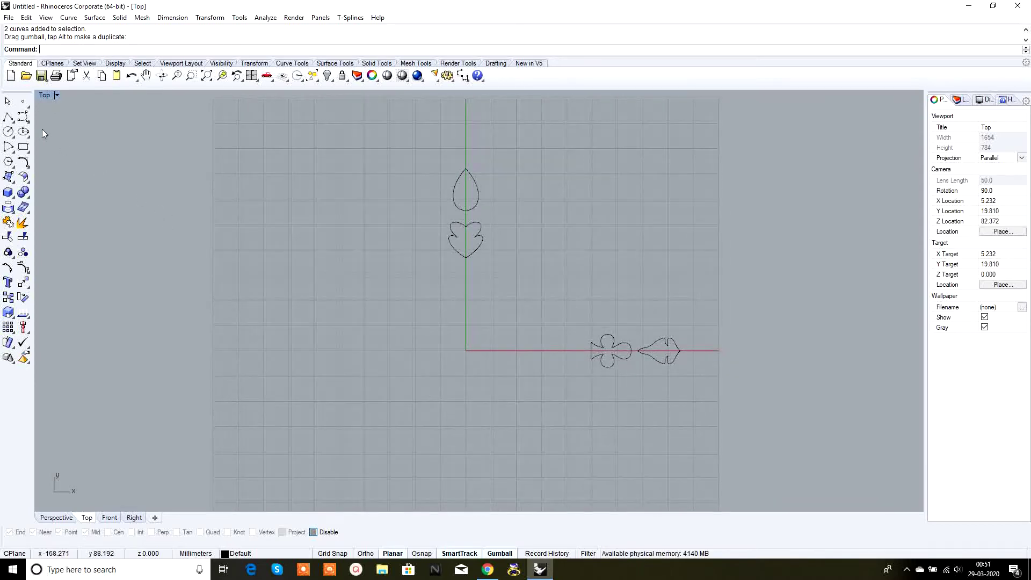
Start a degree 3 control-point curve on the vertical axis at 0,21 with grid snap on
click(8, 117)
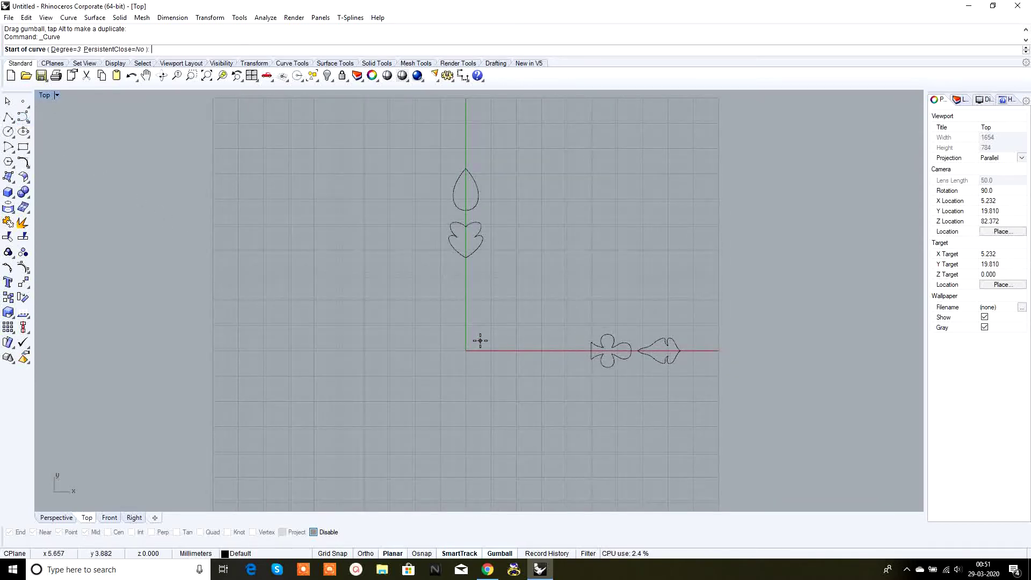
scroll(480, 340, up, 4)
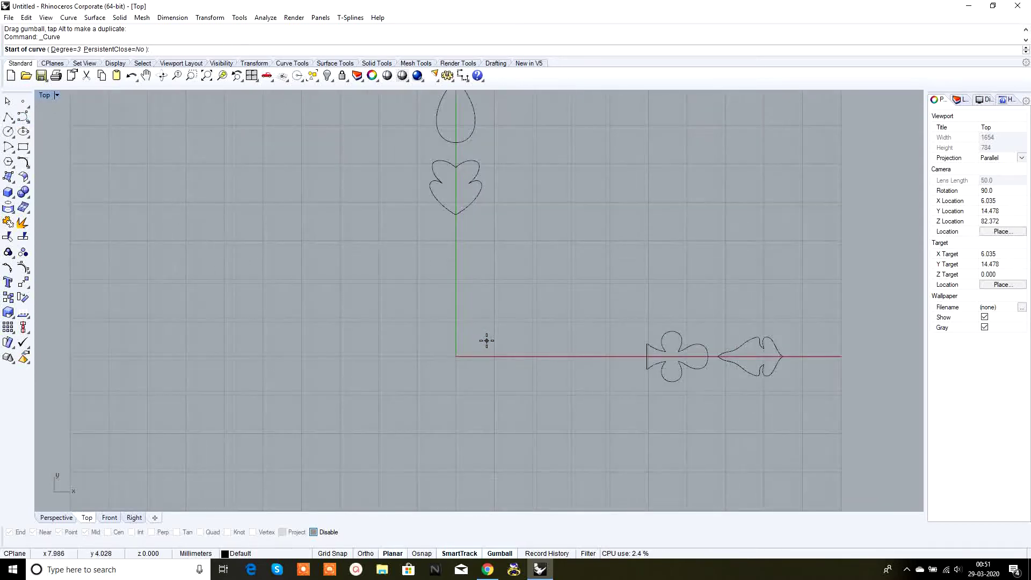
click(336, 554)
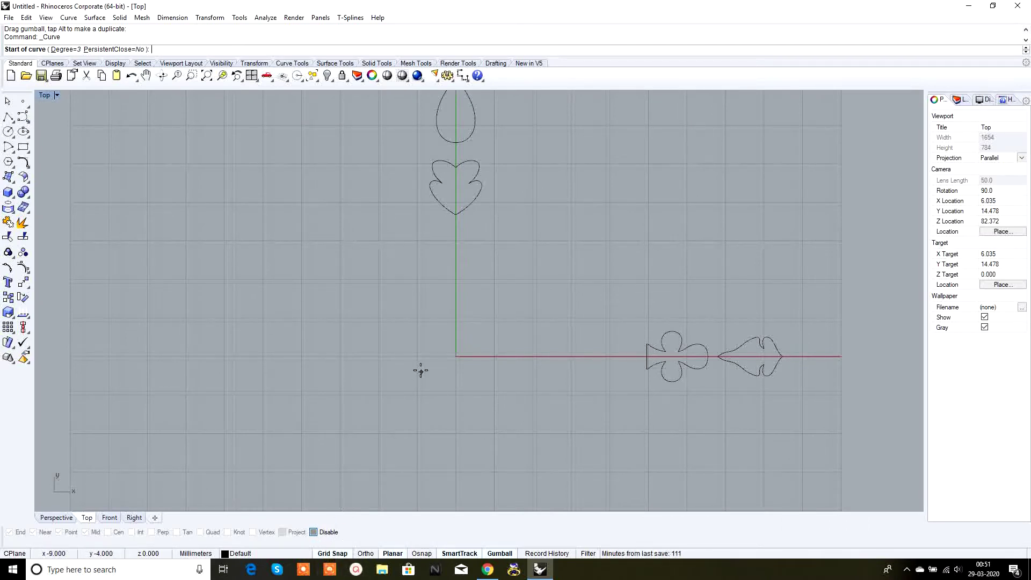
scroll(463, 284, up, 6)
scroll(443, 217, up, 3)
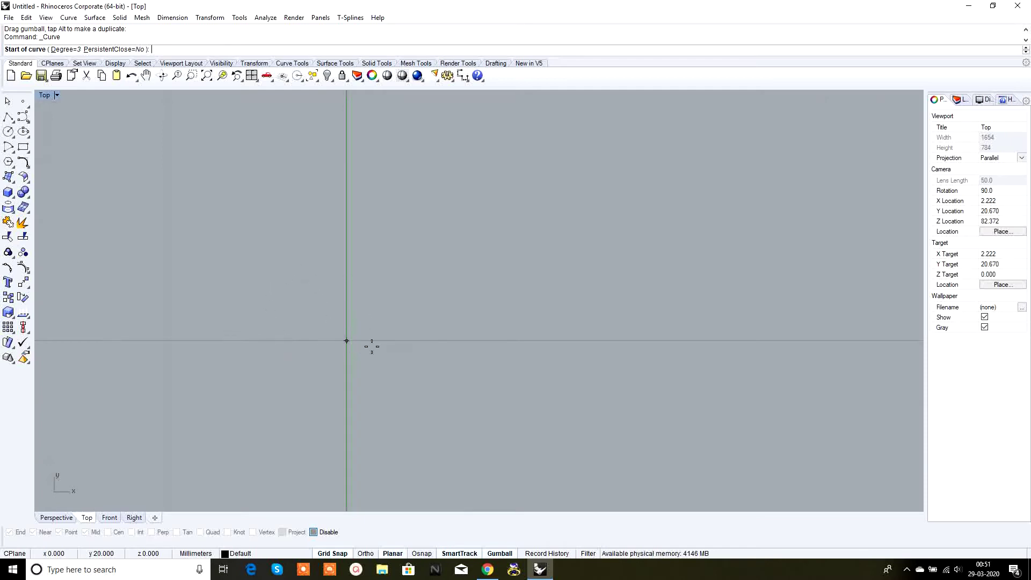
scroll(466, 347, down, 3)
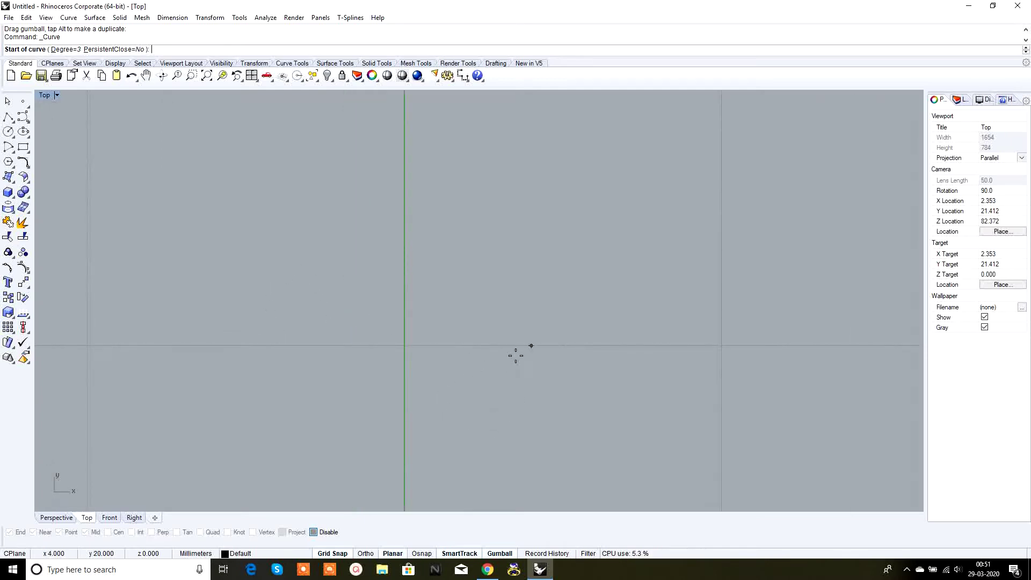
scroll(476, 297, down, 5)
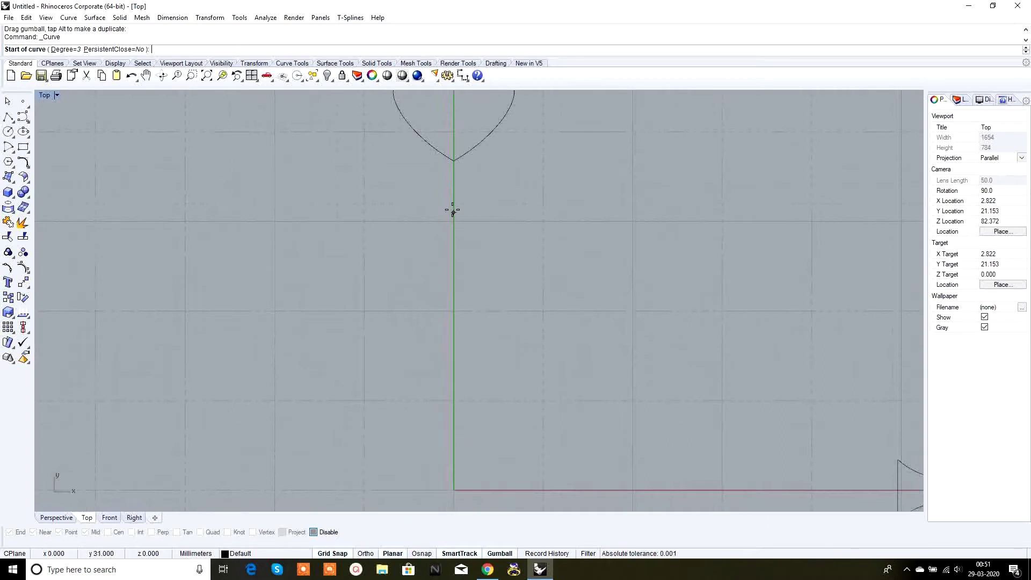
scroll(453, 258, up, 3)
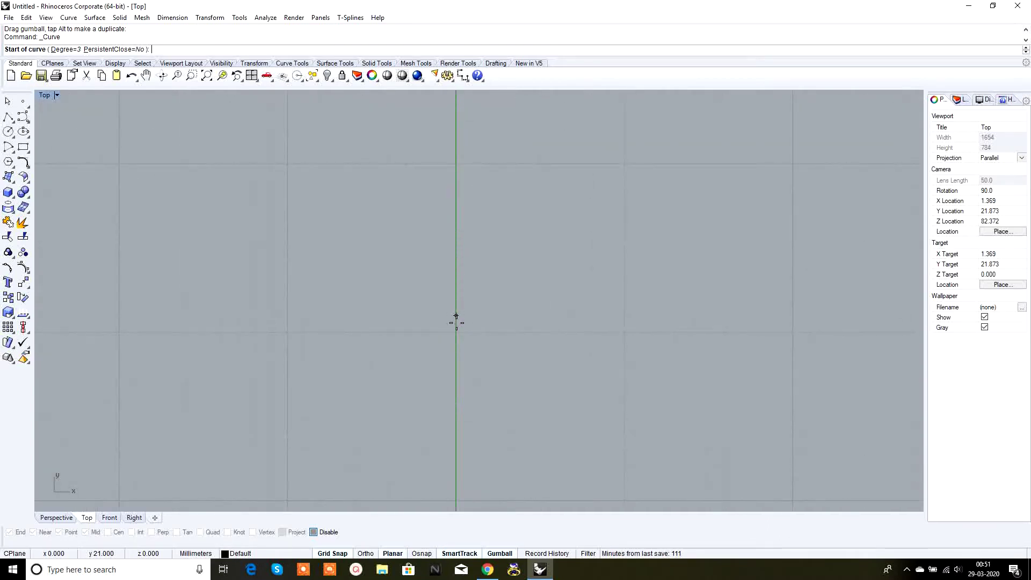
click(456, 322)
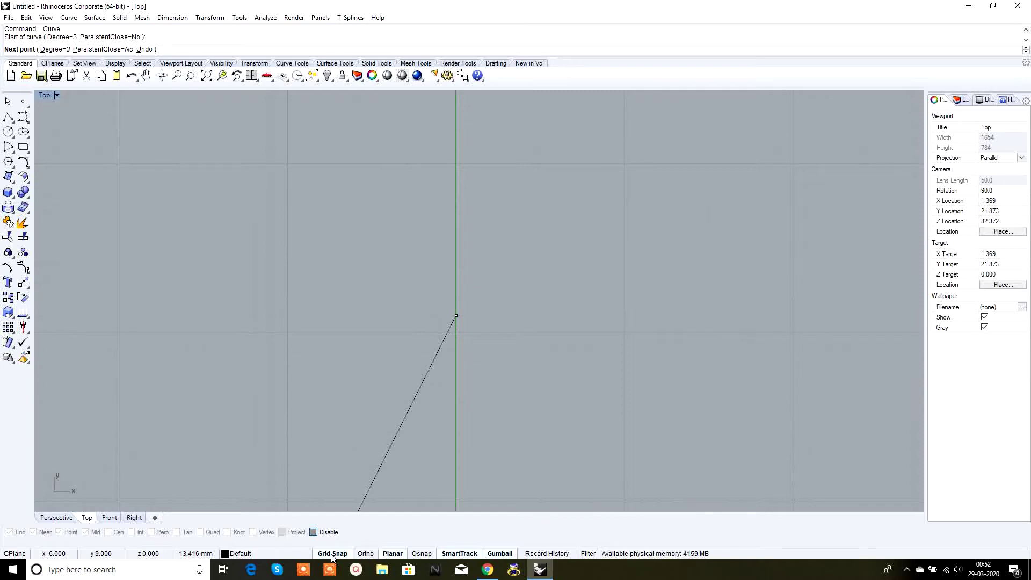
With grid snap off, continue the curve down in a rounded bulge about 11 mm wide, ending inward near 4.4,3.5
scroll(491, 363, down, 3)
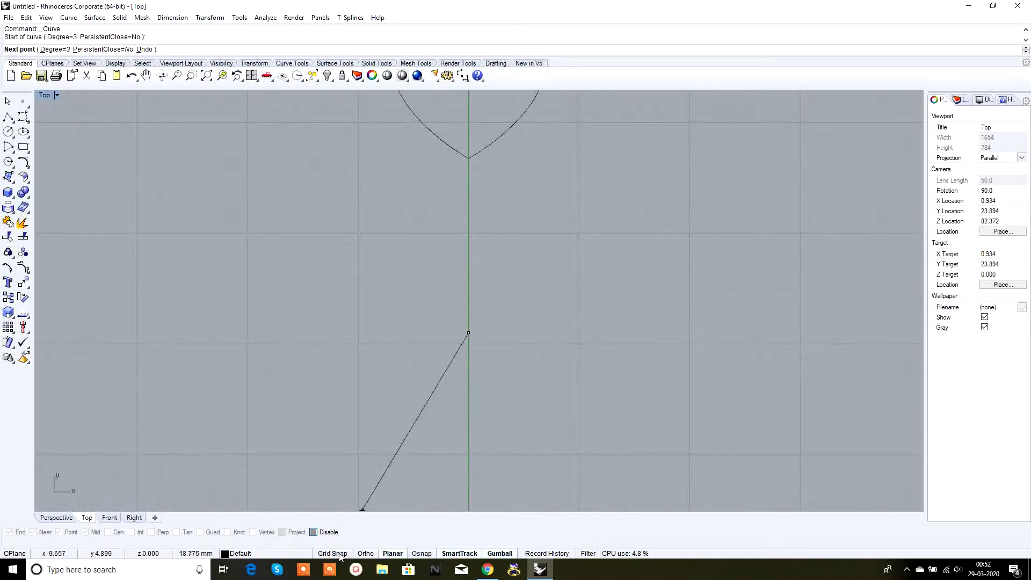
scroll(497, 352, up, 2)
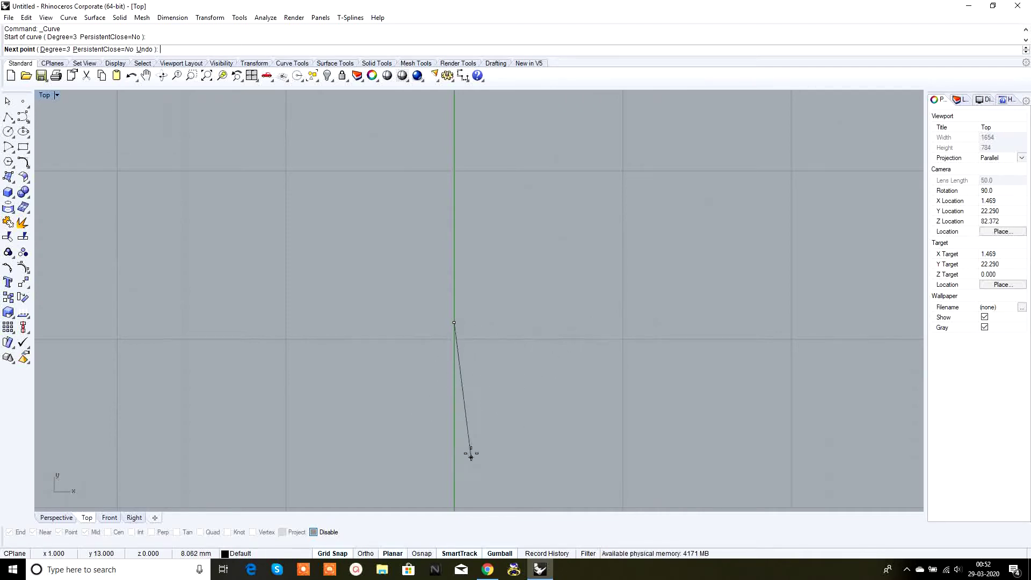
click(331, 554)
scroll(449, 387, down, 5)
right_drag(449, 387, 468, 268)
scroll(461, 252, up, 1)
click(467, 249)
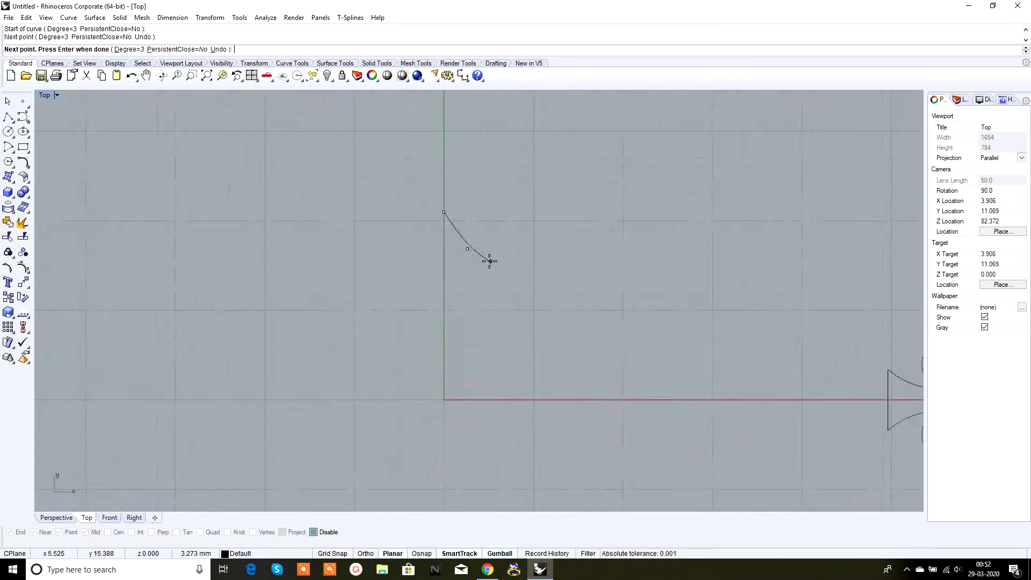
click(531, 280)
click(553, 318)
click(541, 357)
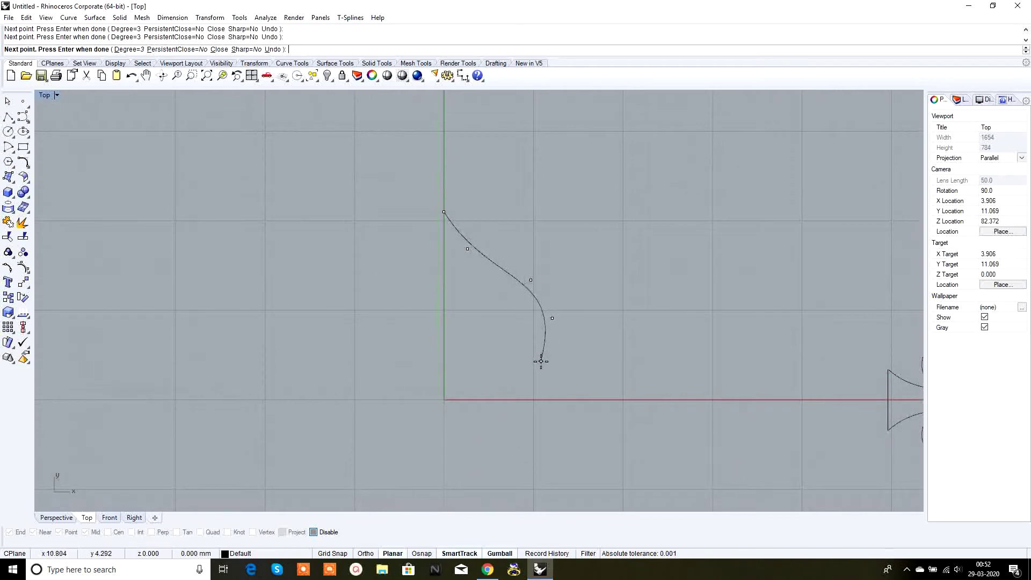
click(508, 374)
click(483, 369)
right_click(496, 342)
Draw a second control-point curve from the first curve's lower end, forming a larger bulge that sweeps back toward the vertical axis
click(23, 116)
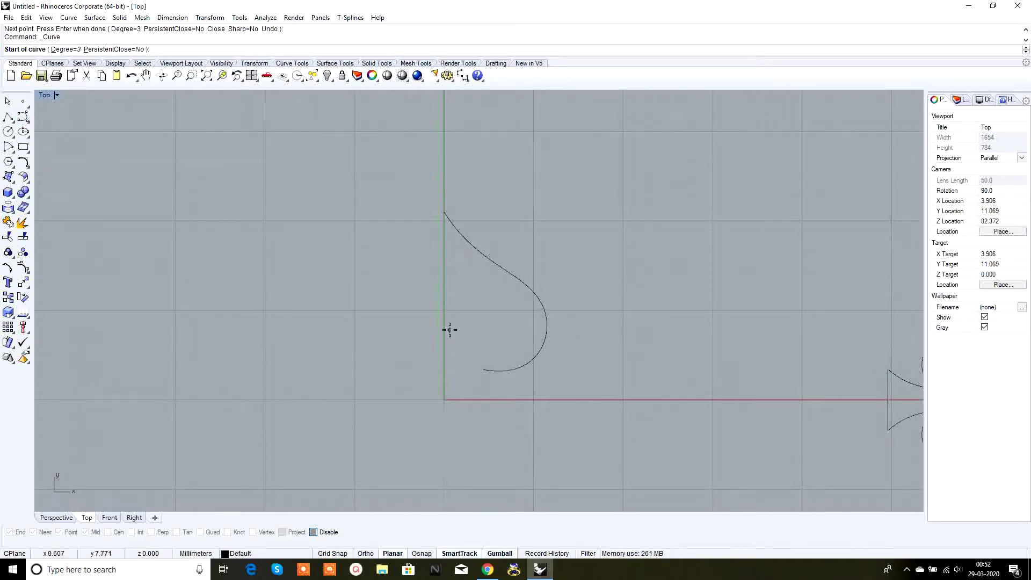
alt+click(486, 371)
click(497, 391)
click(542, 396)
click(586, 418)
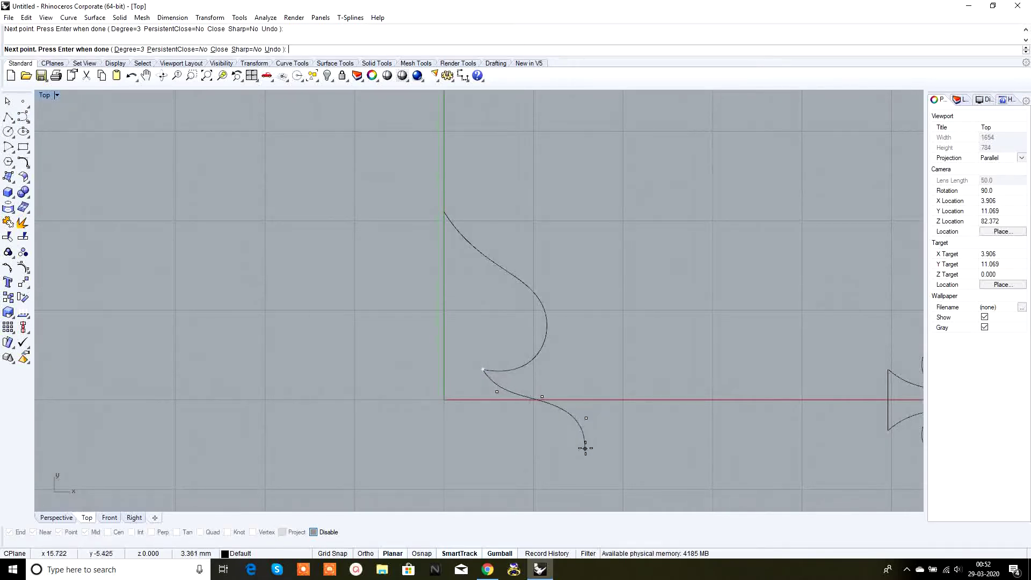
right_drag(571, 467, 592, 353)
click(577, 383)
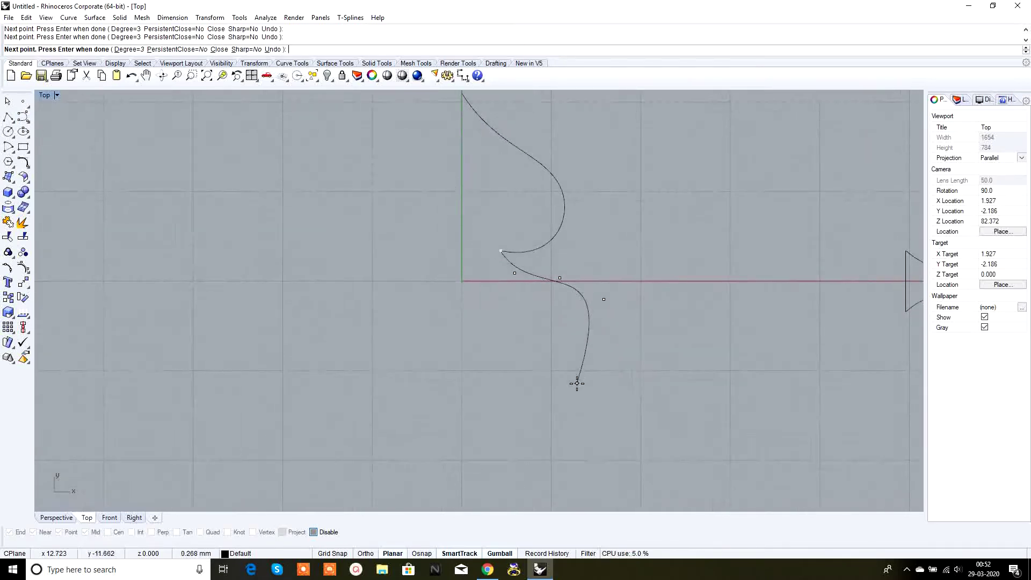
click(502, 404)
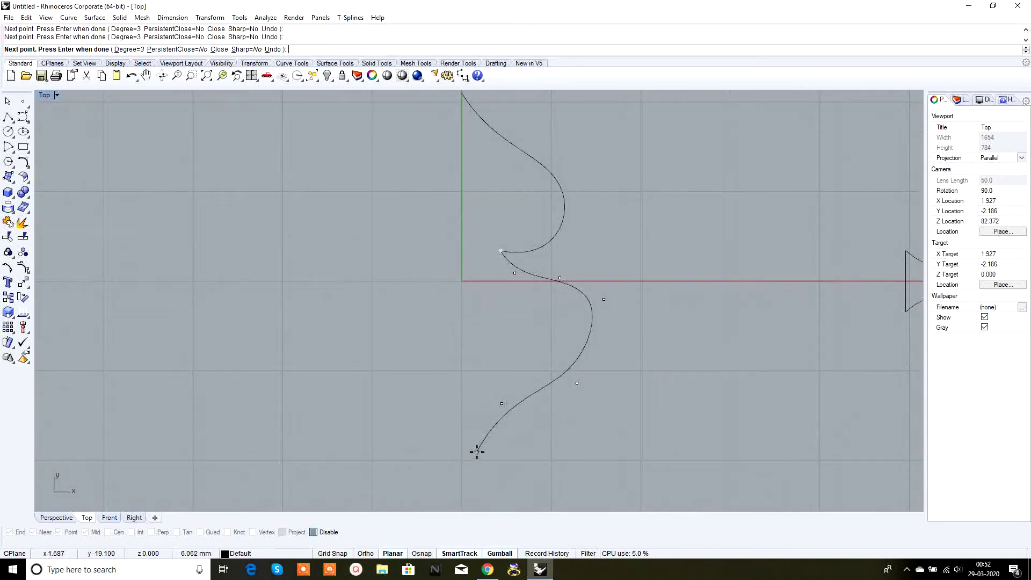
Turn on grid snap and end the second curve on the vertical axis line at 0,-20
scroll(462, 466, up, 4)
scroll(462, 460, down, 5)
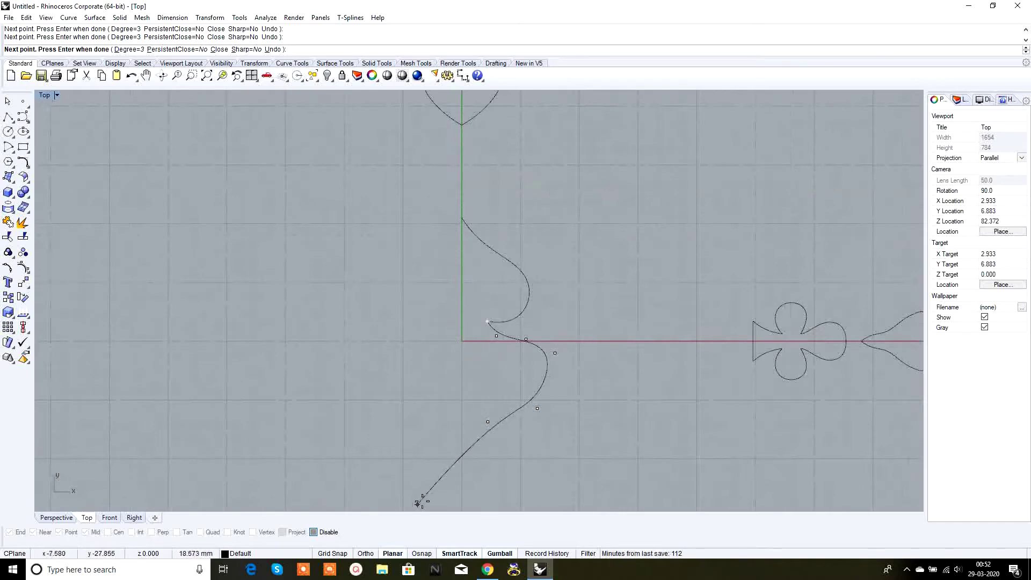
click(331, 553)
scroll(466, 455, up, 5)
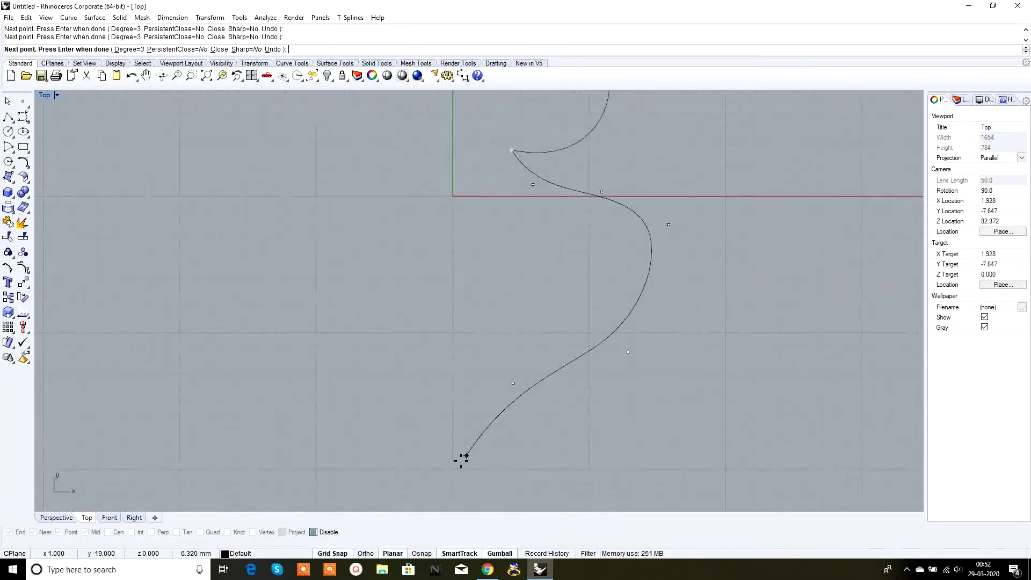
click(453, 469)
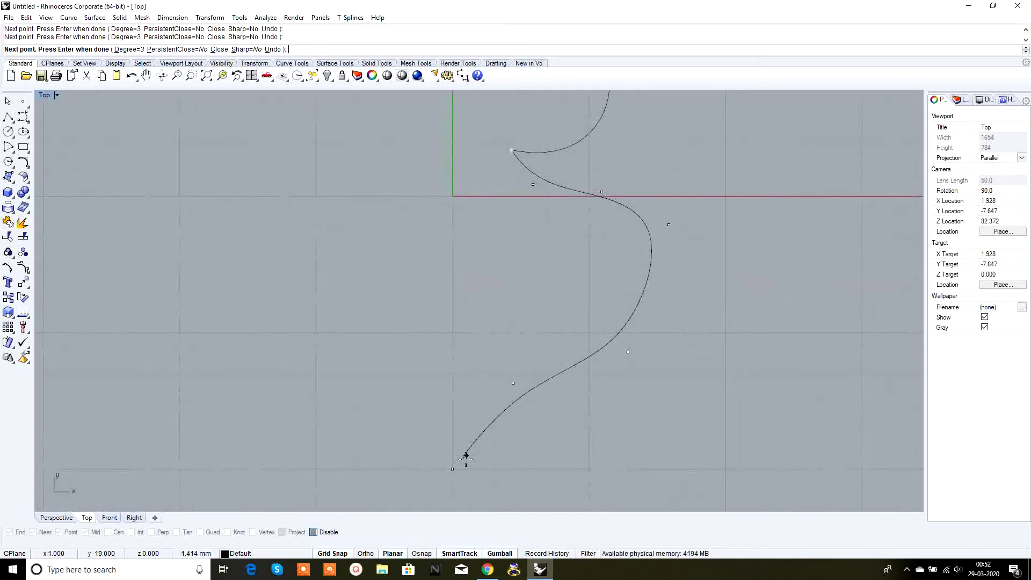
key(Return)
Join the upper and lower bulge curves into one open half-profile
scroll(495, 461, down, 6)
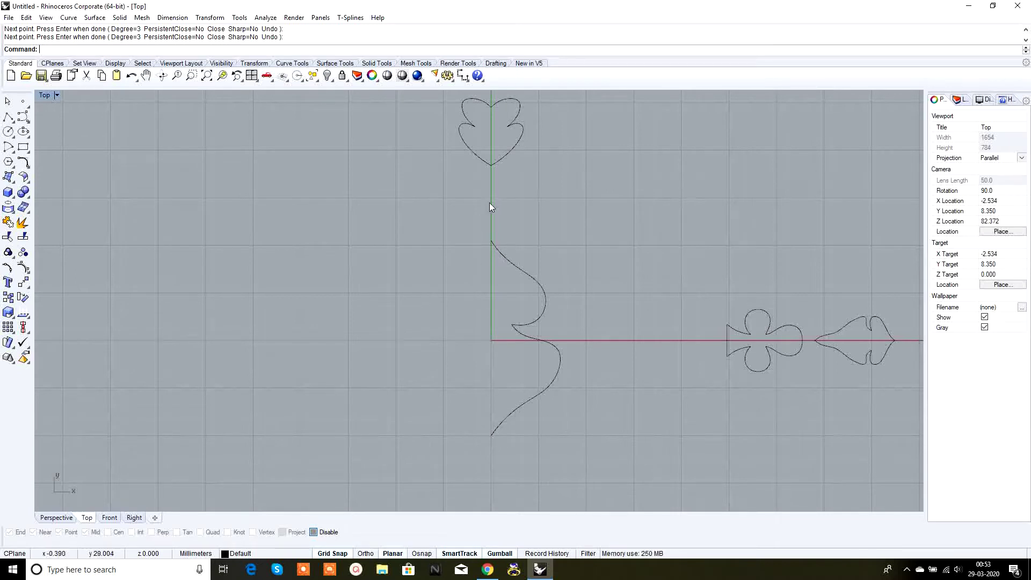
drag(585, 230, 516, 401)
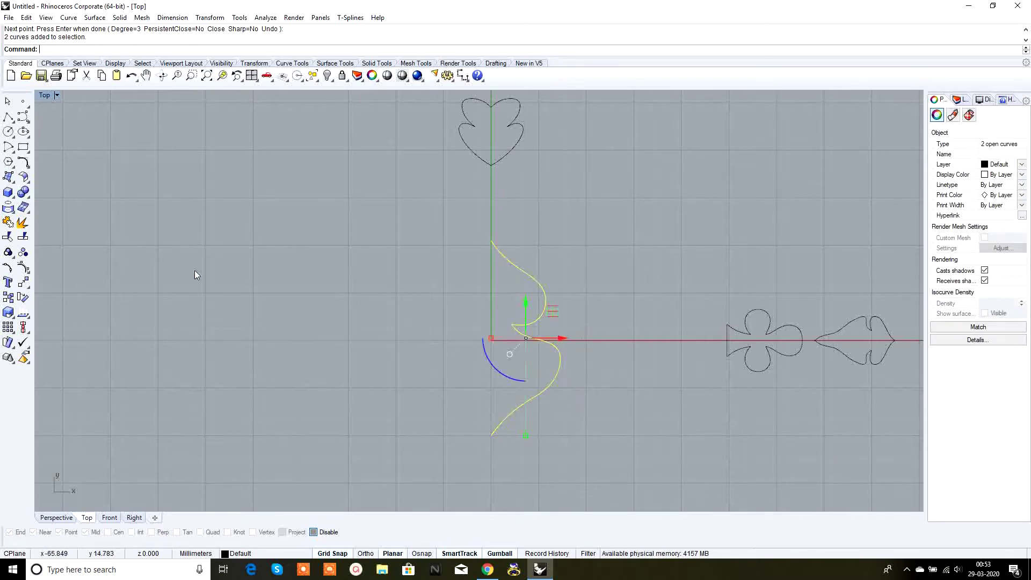
click(22, 223)
click(456, 438)
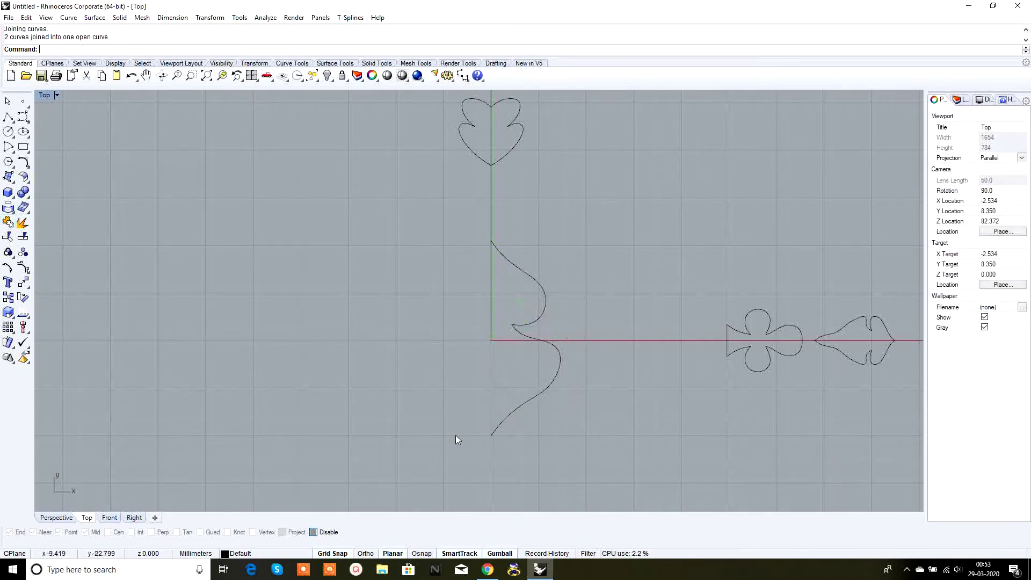
With grid snap off, mirror a copy of the joined half-profile across the vertical axis, starting the mirror line at its lower end
click(334, 554)
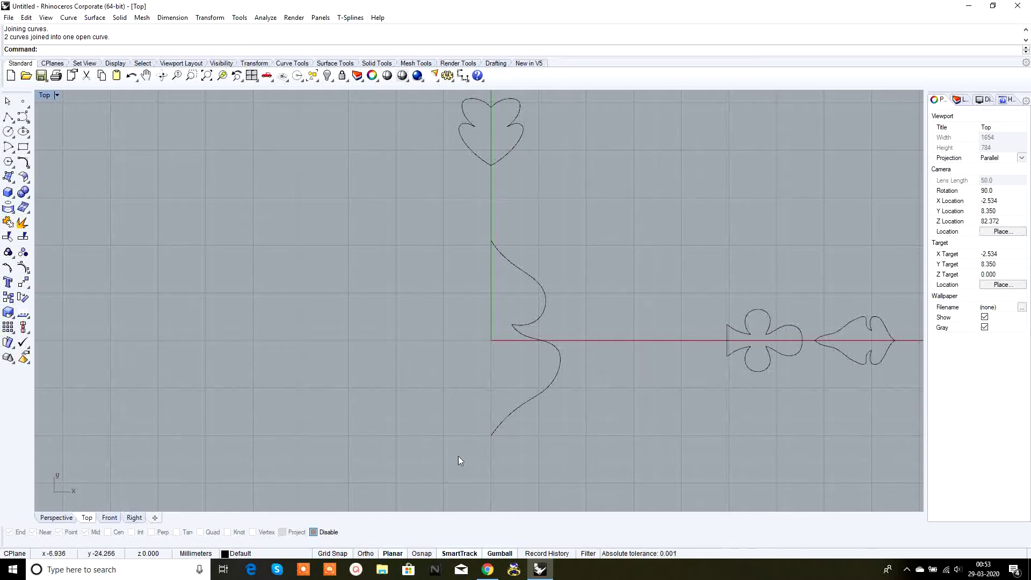
click(513, 416)
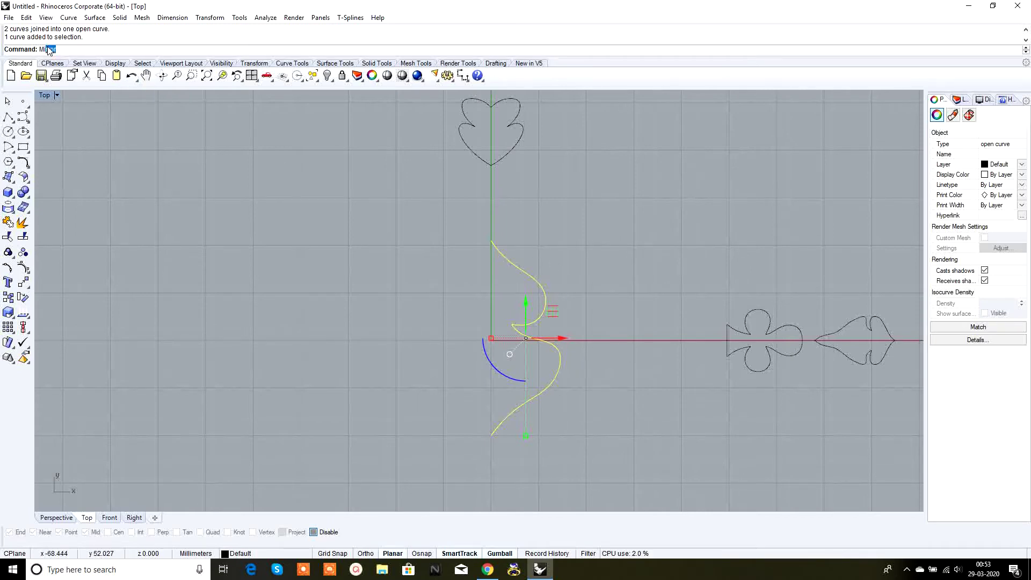
text(rror)
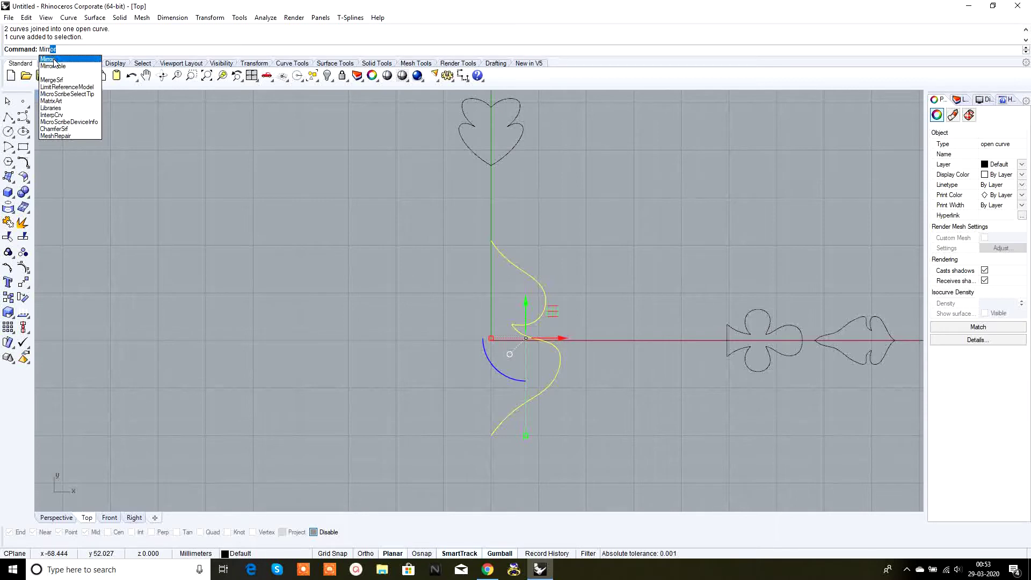
click(53, 60)
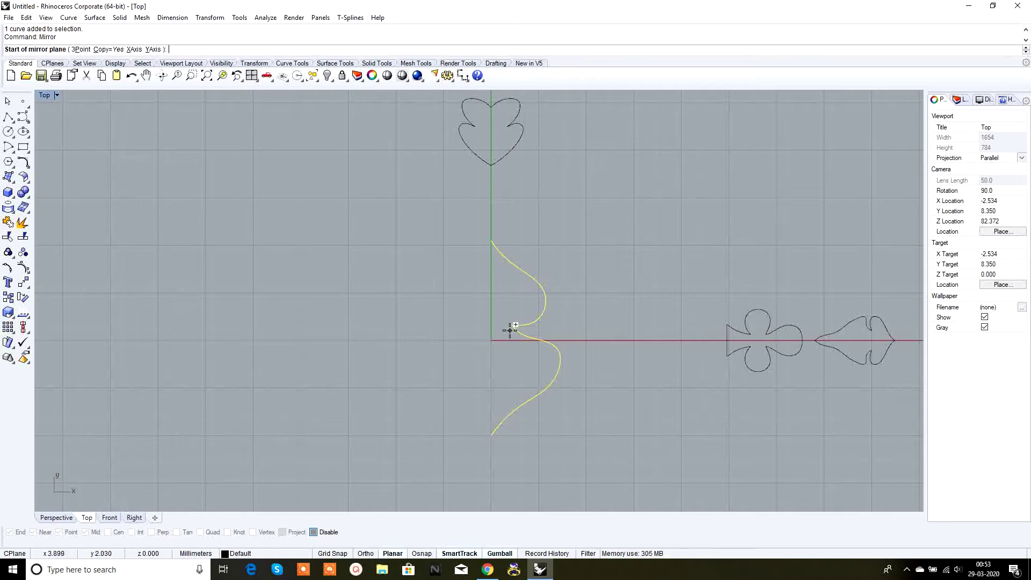
scroll(501, 292, up, 2)
scroll(485, 214, up, 2)
scroll(489, 199, down, 4)
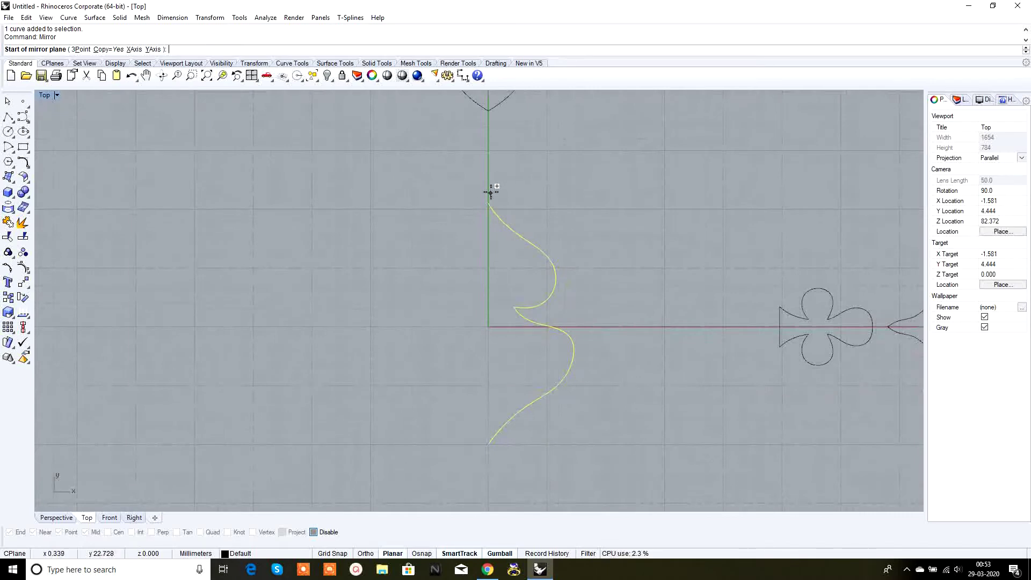
click(489, 444)
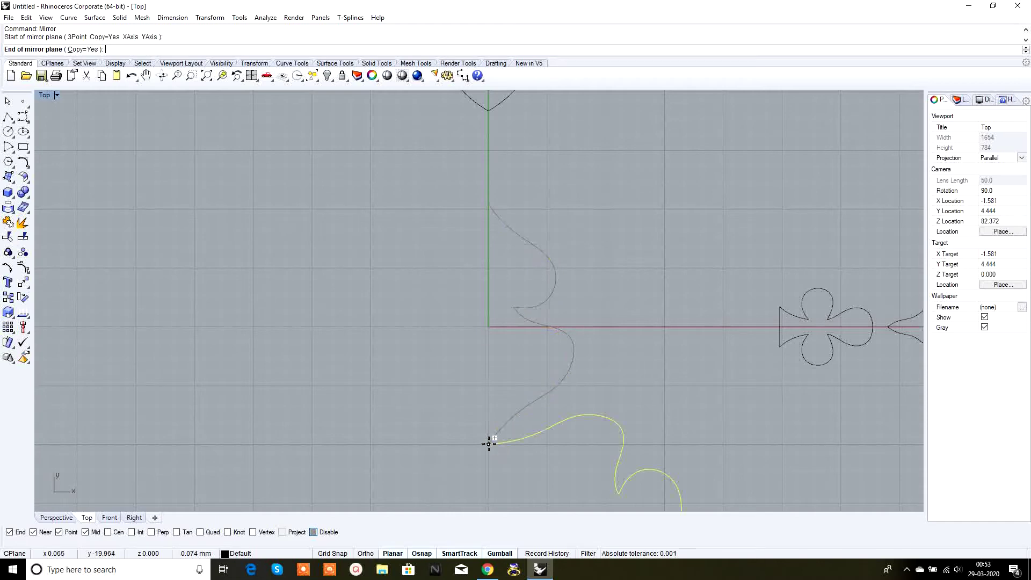
scroll(457, 397, down, 3)
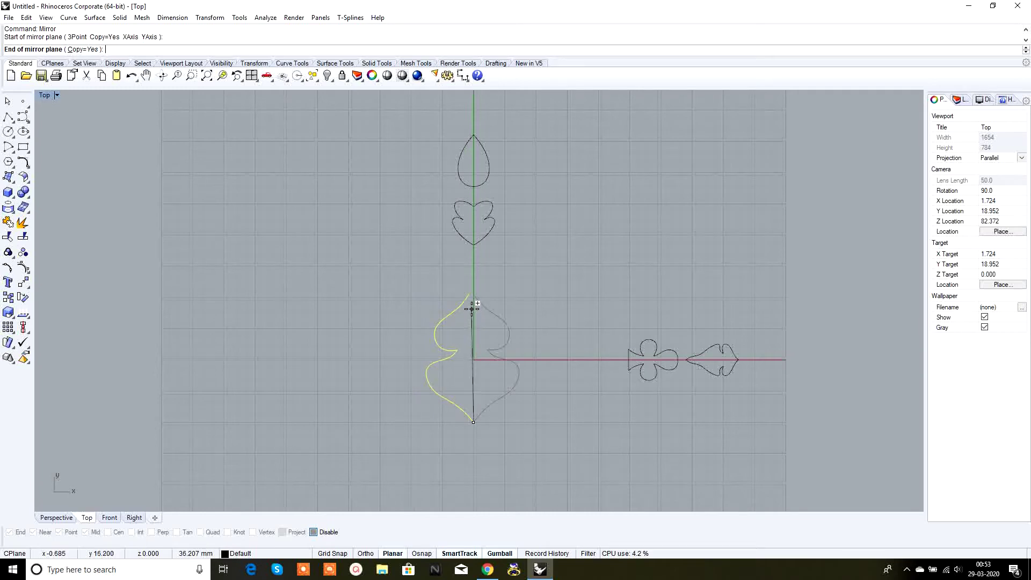
key(shift)
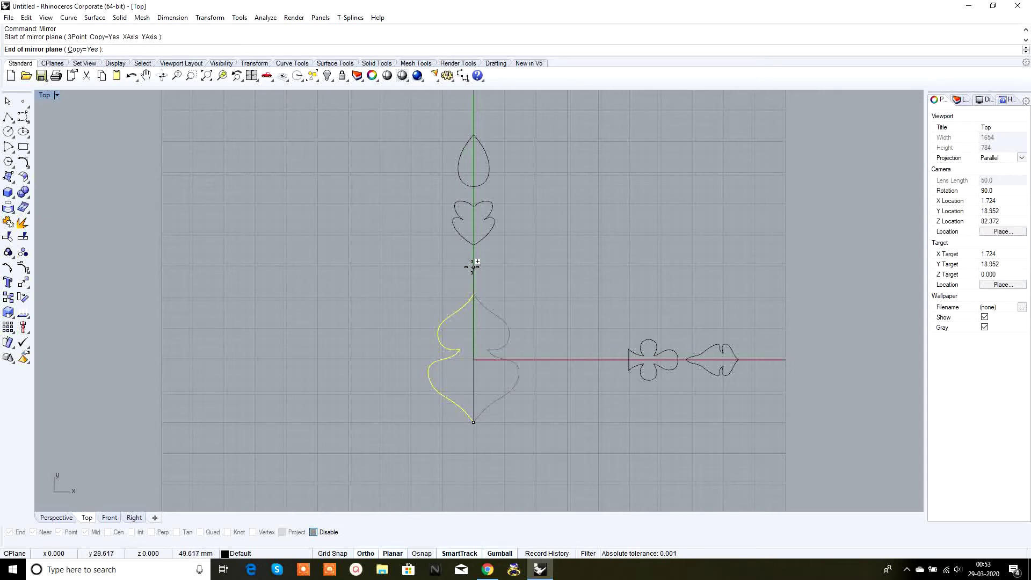
click(472, 267)
scroll(529, 305, up, 3)
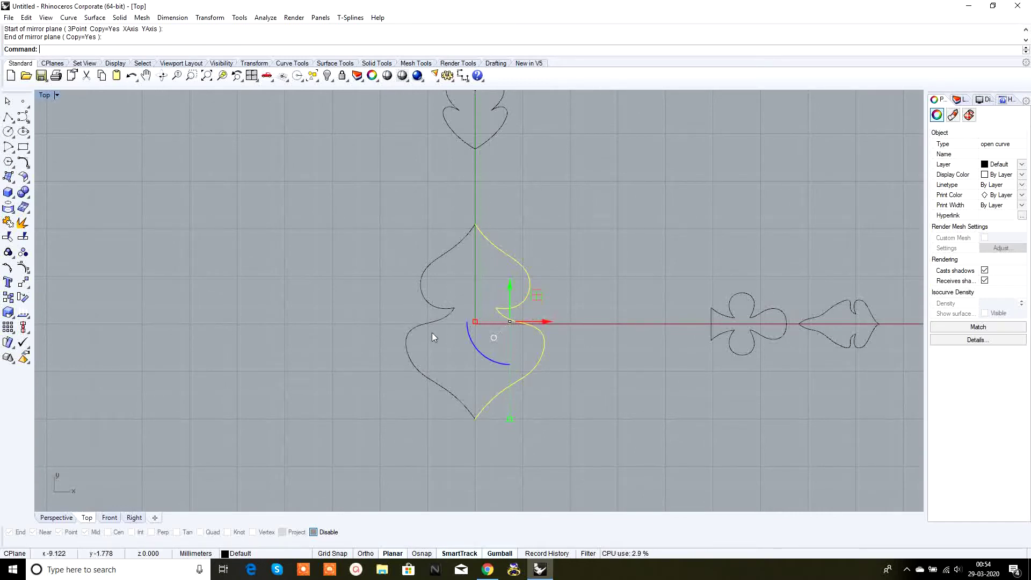
key(Escape)
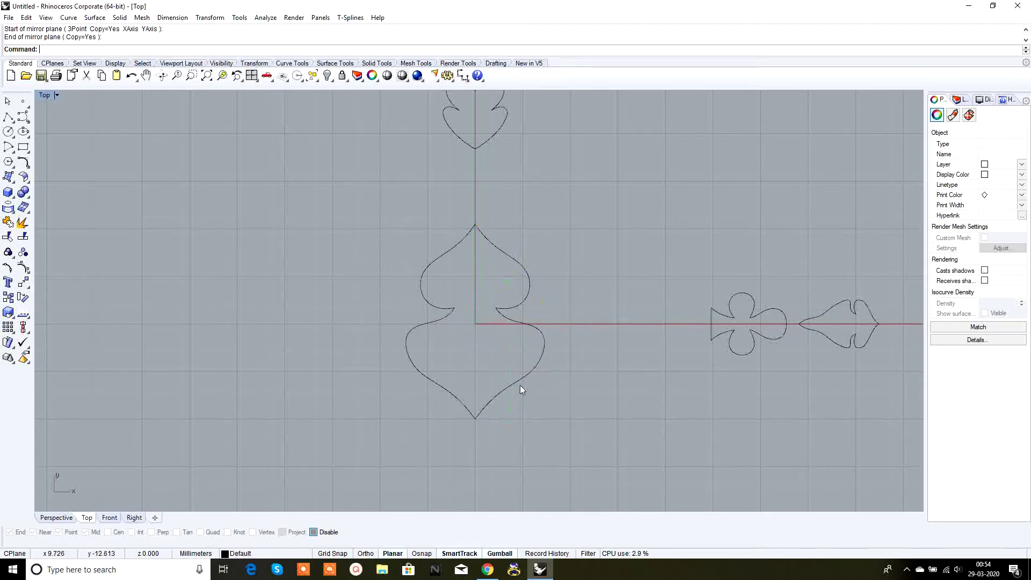
Move the clover and spade-shaped motifs together farther out along the horizontal axis, away from the new symmetric motif
right_drag(519, 385, 496, 399)
drag(539, 443, 424, 401)
click(544, 407)
scroll(539, 416, down, 3)
right_drag(536, 426, 471, 375)
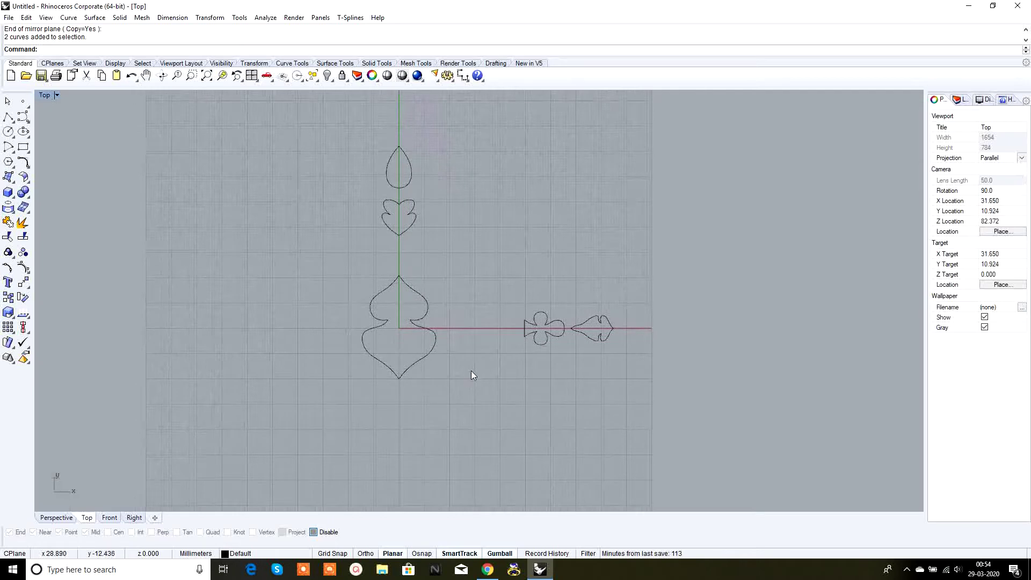
drag(517, 363, 516, 364)
drag(602, 329, 685, 328)
click(572, 288)
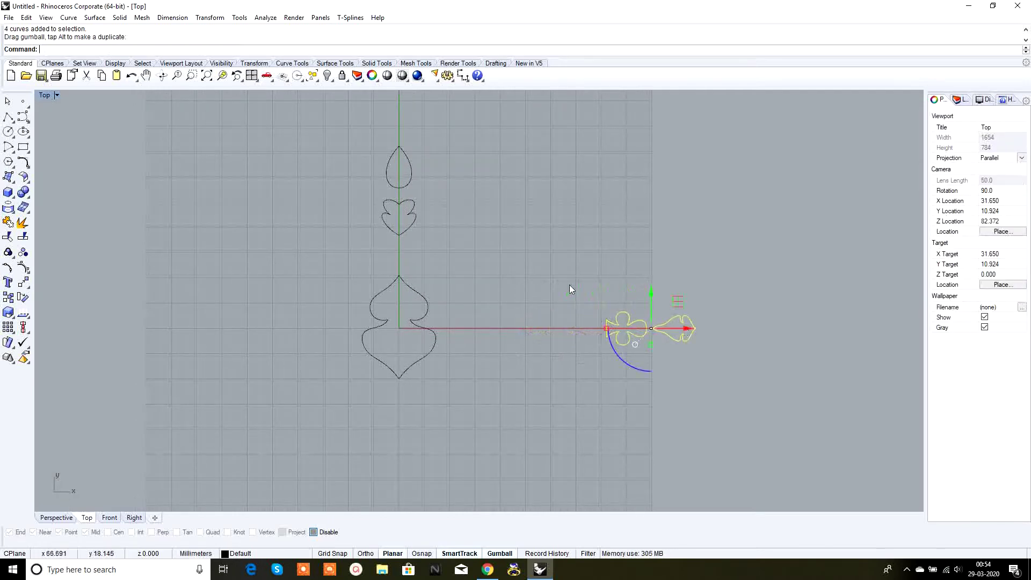
Draw a four-point open polyline above the horizontal axis, peaking near 54.5,15.3 and ending grid-snapped on the axis near 72,0
click(8, 117)
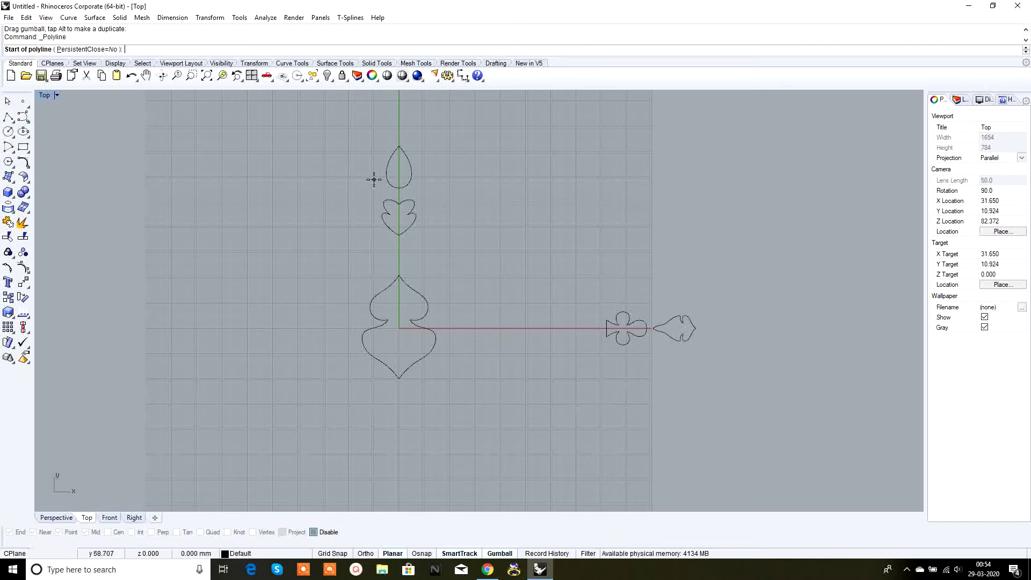
scroll(494, 328, up, 3)
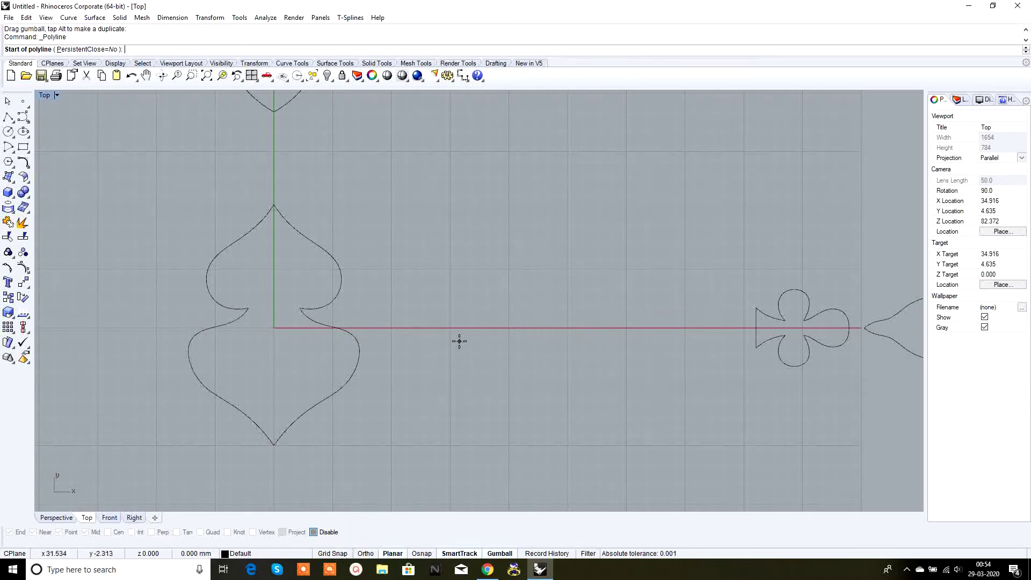
click(447, 299)
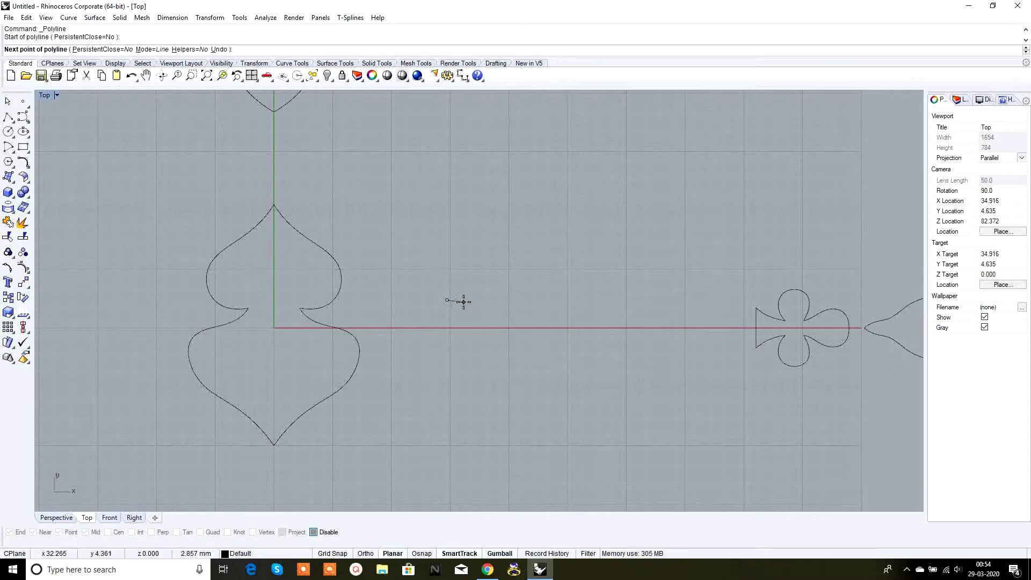
click(501, 308)
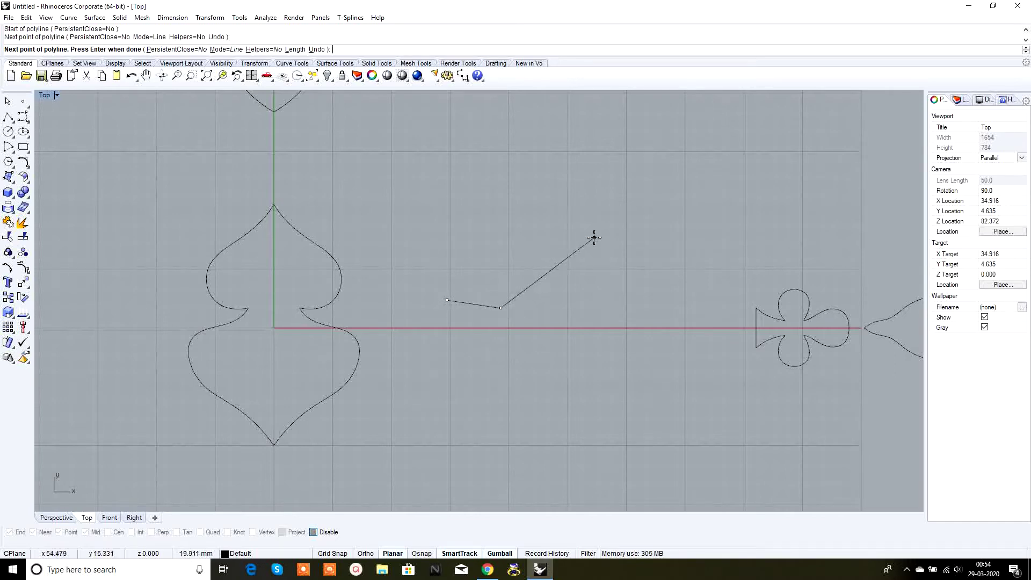
click(594, 238)
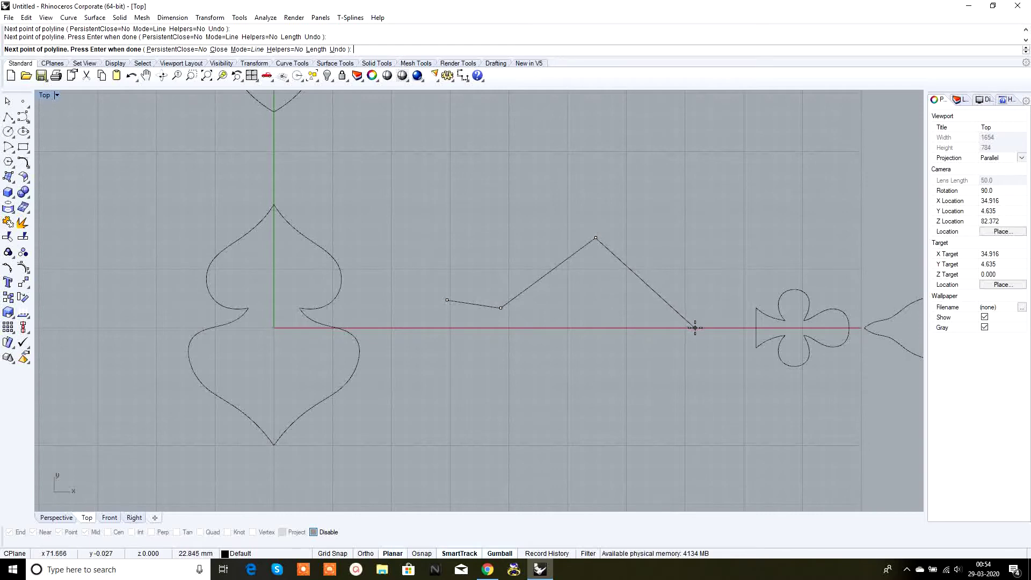
click(333, 553)
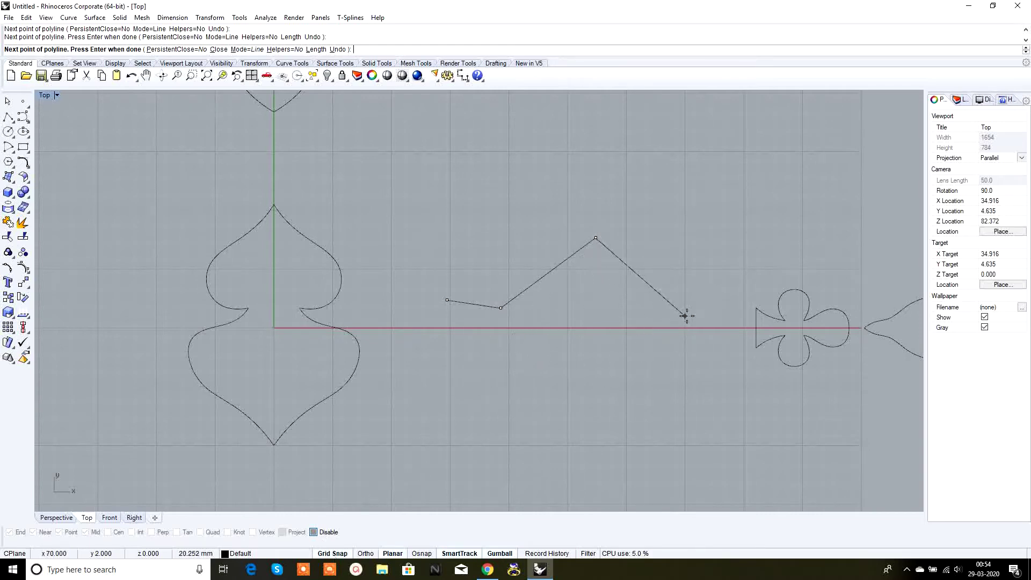
click(695, 328)
key(Return)
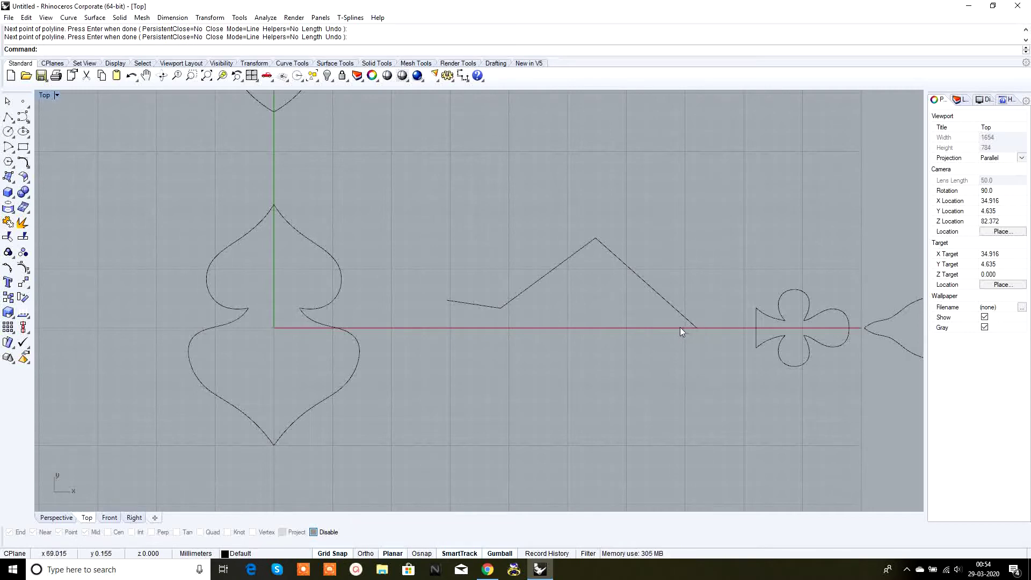
With grid snap off, show the polyline's control points and shift its axis endpoint inward to about 69,0
click(333, 554)
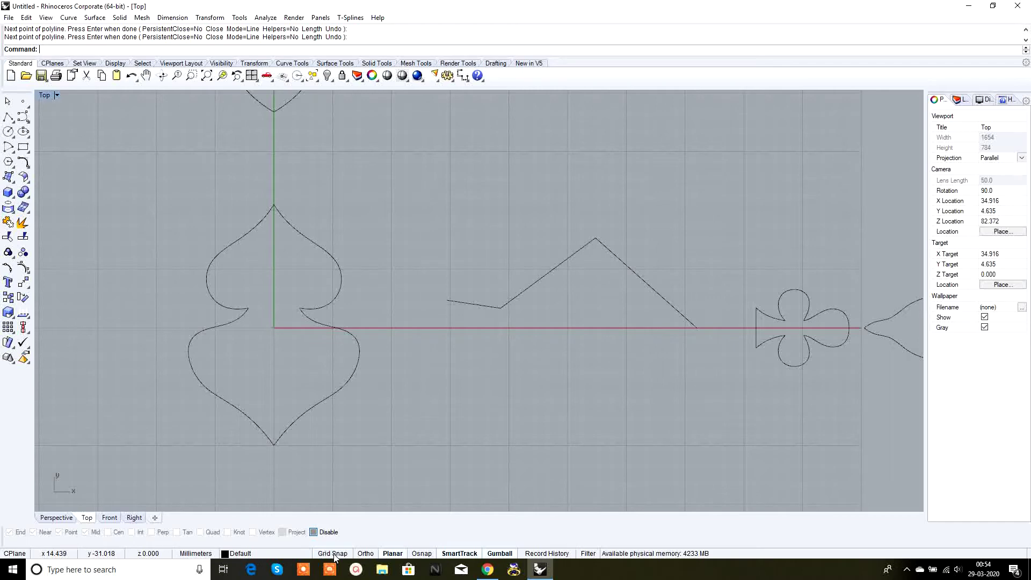
click(661, 305)
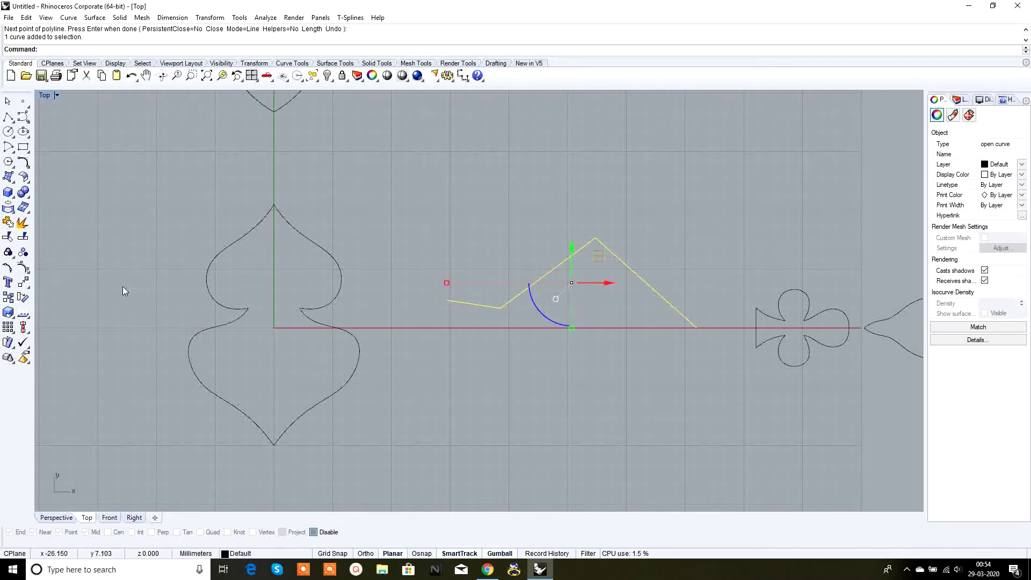
click(24, 267)
right_drag(678, 297, 647, 295)
drag(634, 250, 588, 358)
scroll(671, 331, up, 3)
scroll(498, 382, down, 3)
scroll(553, 355, up, 2)
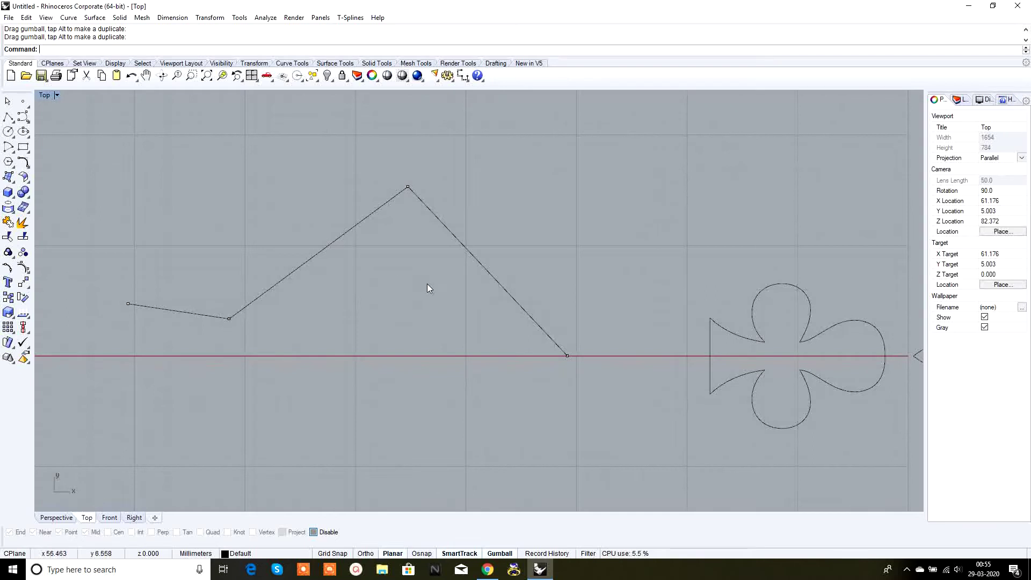
Mirror a copy of the polyline across the horizontal axis, starting the mirror line at its axis endpoint with Ortho on
scroll(427, 284, down, 4)
click(522, 260)
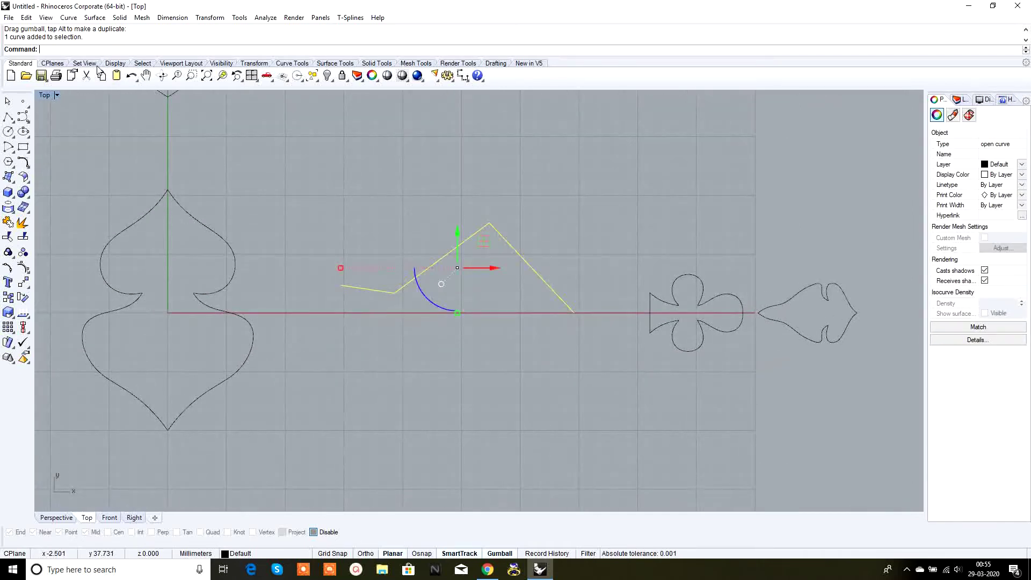
text(irror)
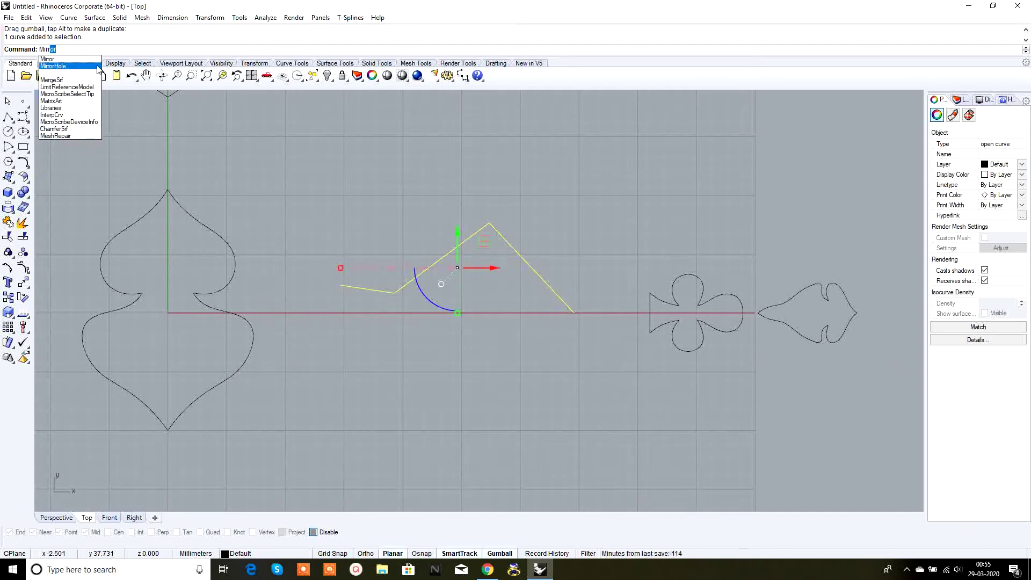
key(Return)
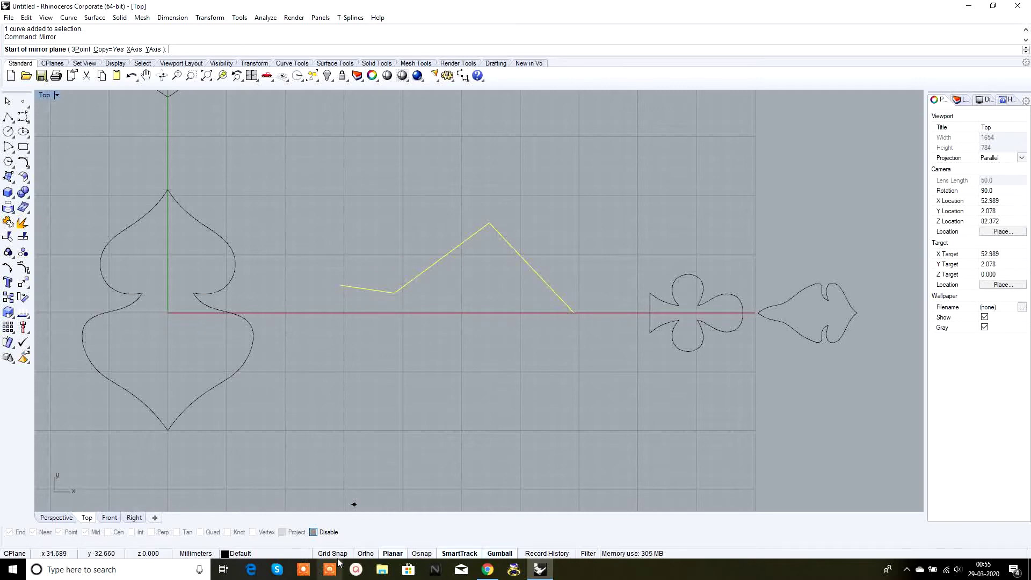
scroll(578, 349, up, 5)
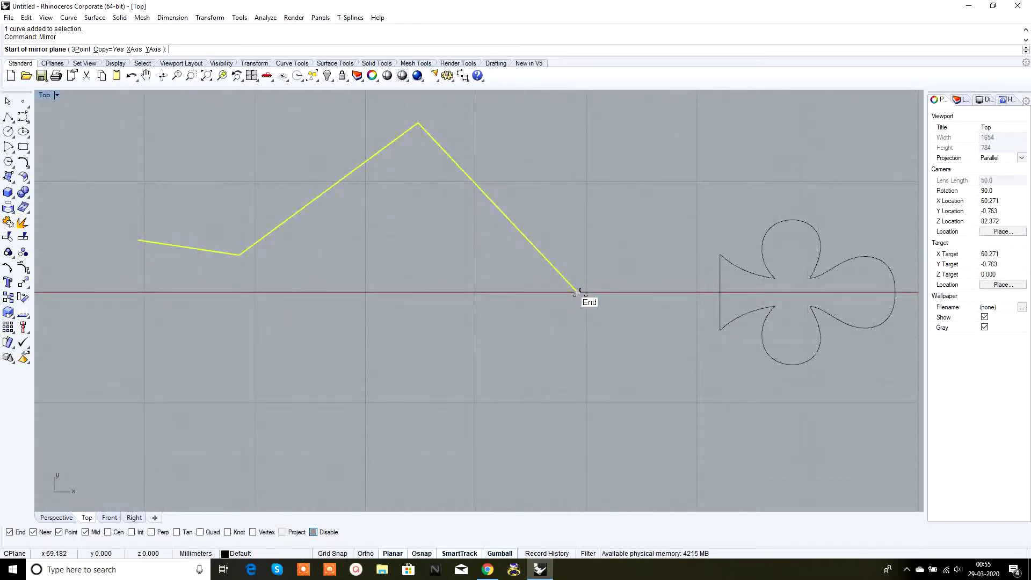
click(580, 293)
scroll(580, 293, down, 5)
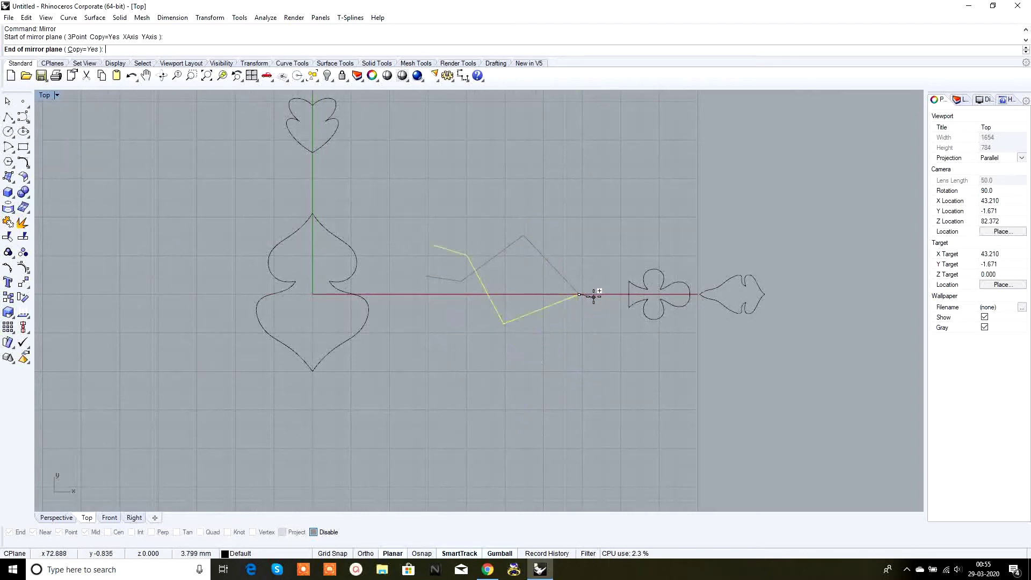
key(F8)
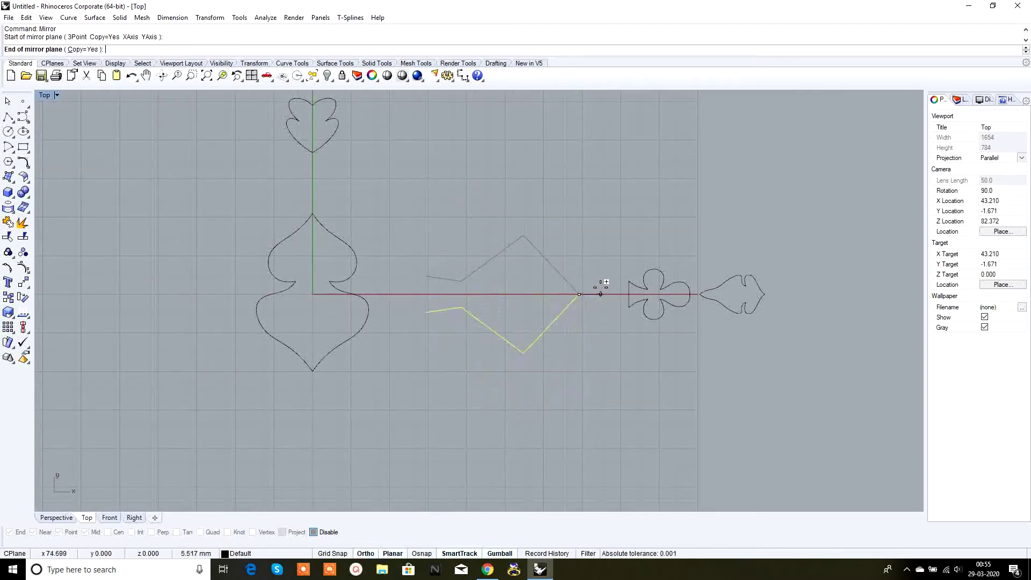
click(601, 294)
right_drag(585, 240, 636, 232)
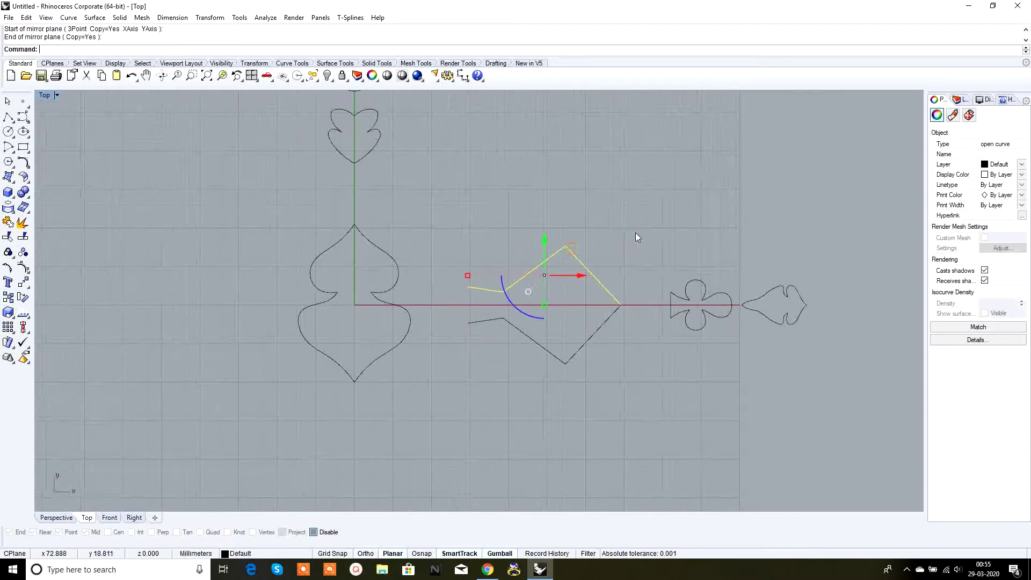
key(Escape)
right_drag(568, 334, 591, 343)
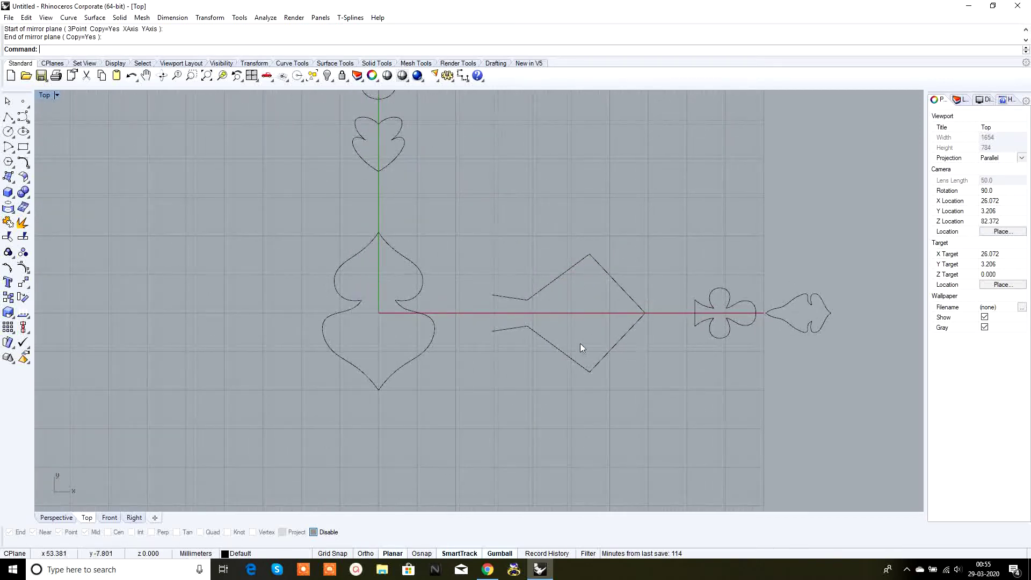
Close the open end of the diamond-like outline with a straight two-point interpolated curve between the two polylines' free ends
scroll(588, 341, up, 3)
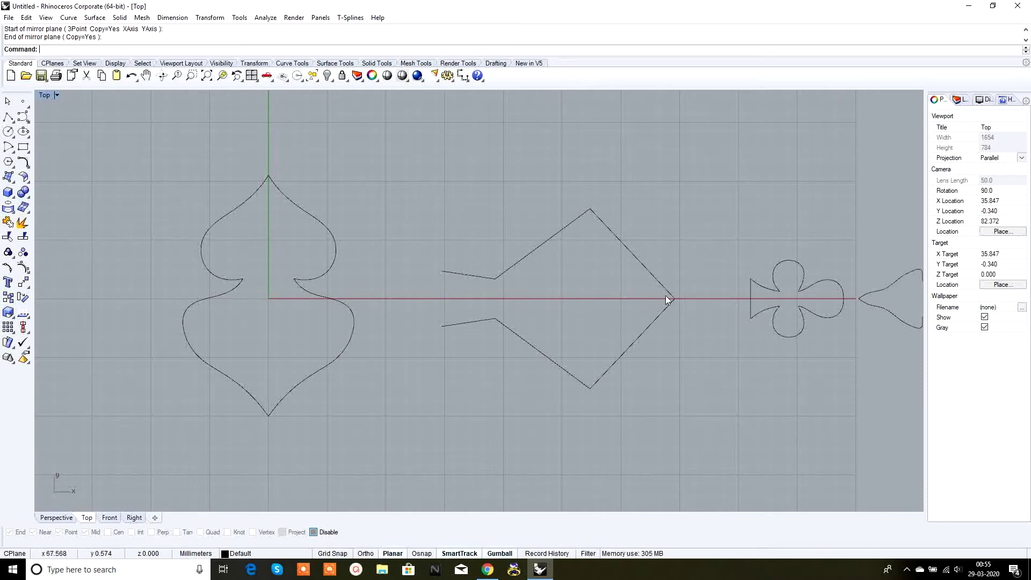
scroll(525, 307, down, 4)
scroll(586, 333, up, 3)
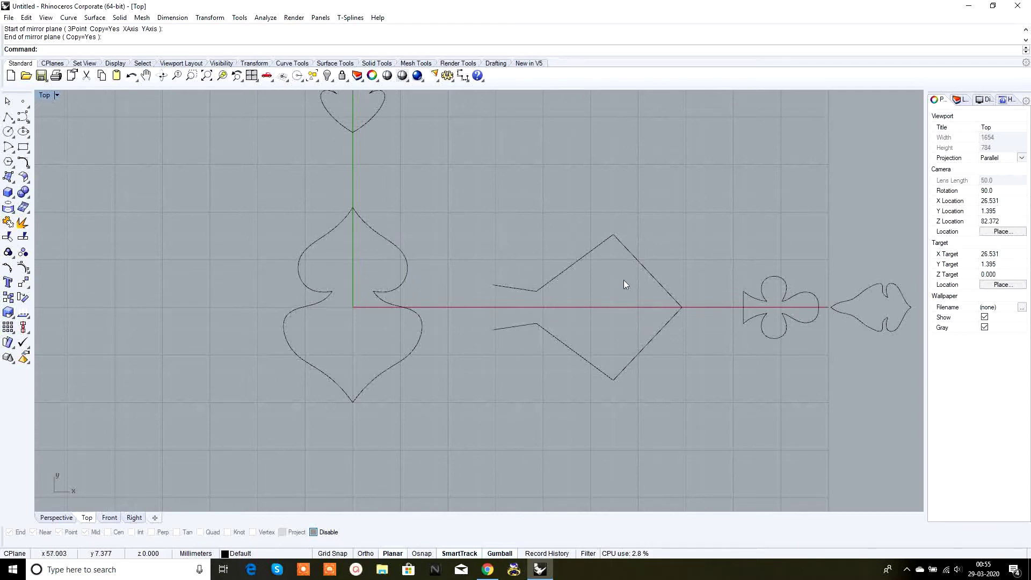
right_drag(550, 311, 572, 324)
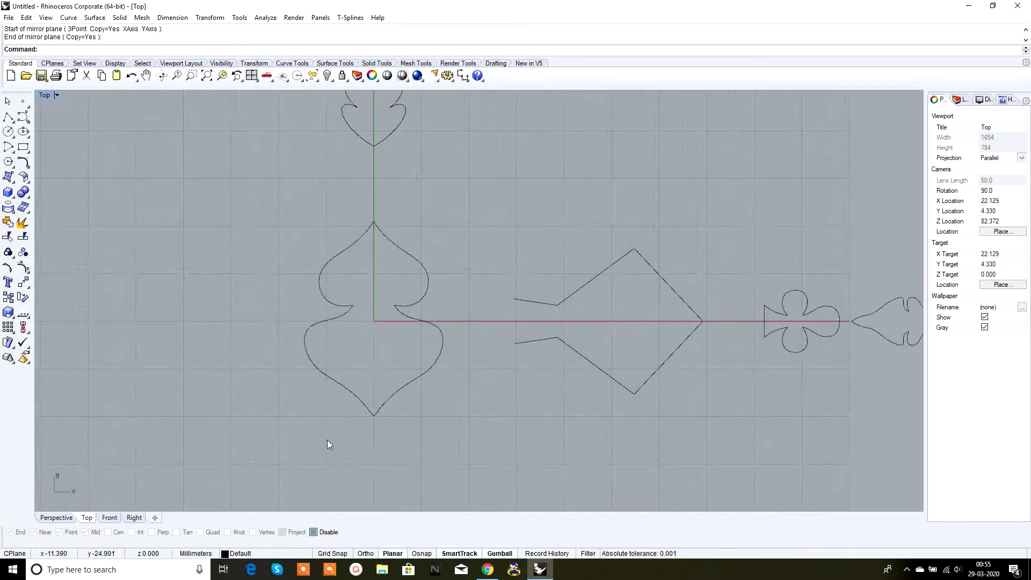
click(29, 124)
click(24, 129)
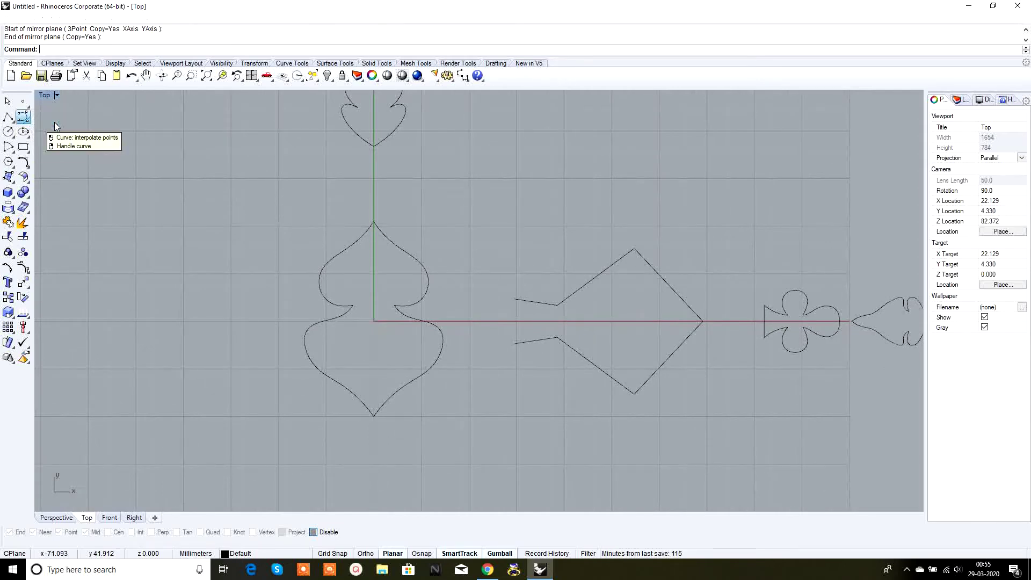
scroll(523, 314, up, 4)
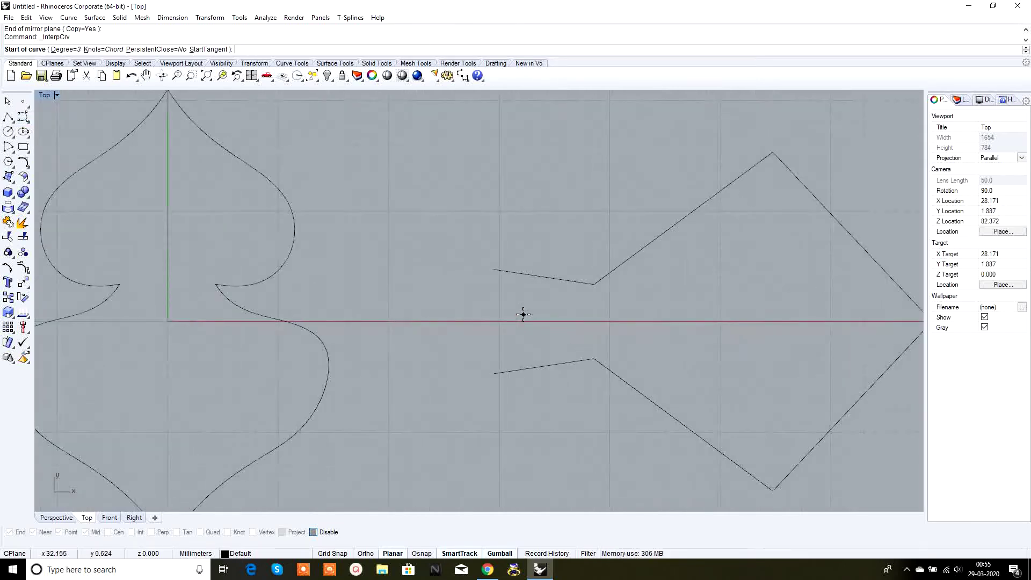
click(493, 269)
scroll(491, 370, up, 4)
click(491, 384)
key(Return)
scroll(561, 398, down, 5)
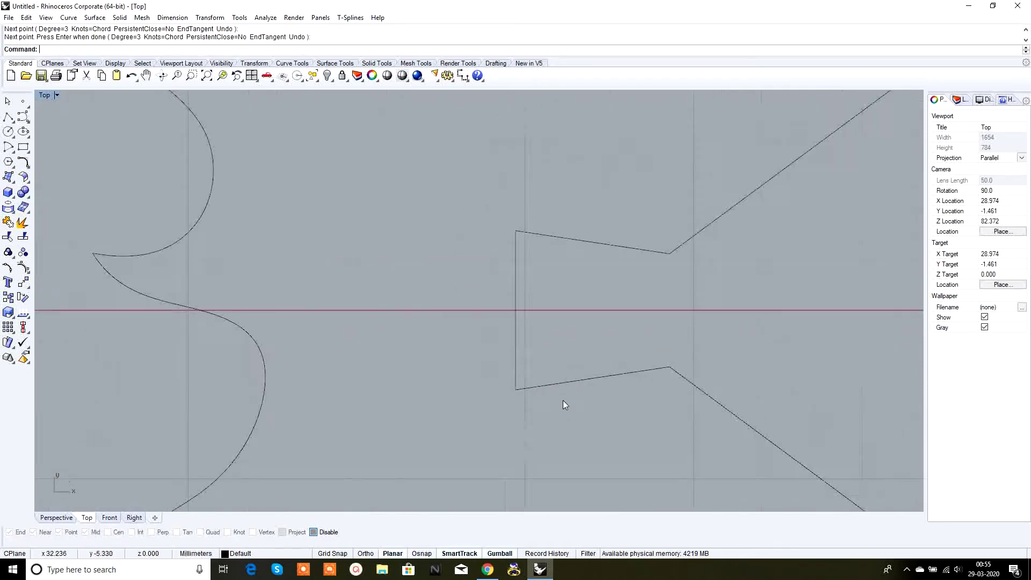
Show the control points of the new vertical closing curve
click(454, 318)
click(23, 266)
scroll(463, 274, up, 2)
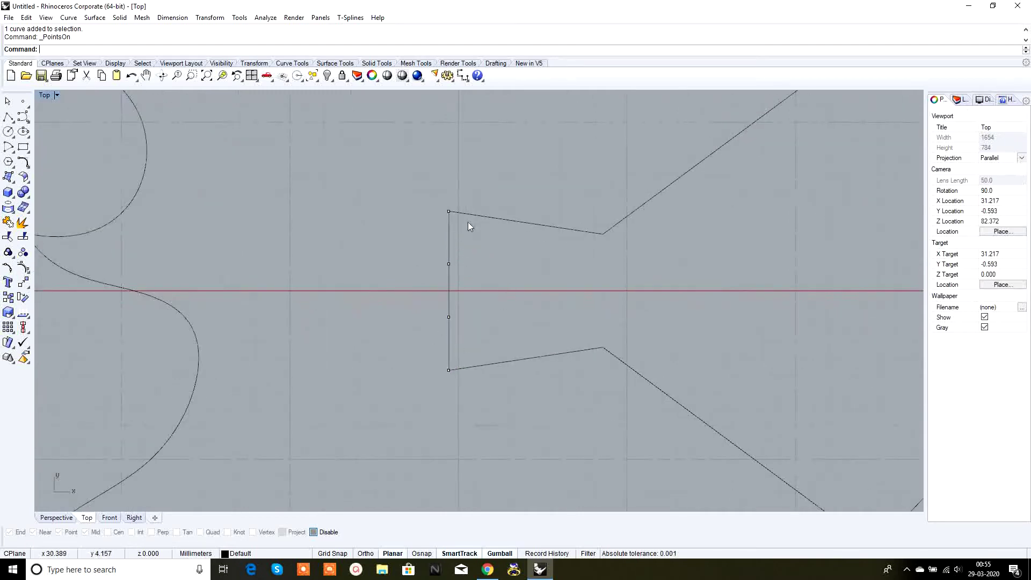
scroll(448, 299, down, 2)
scroll(526, 320, down, 2)
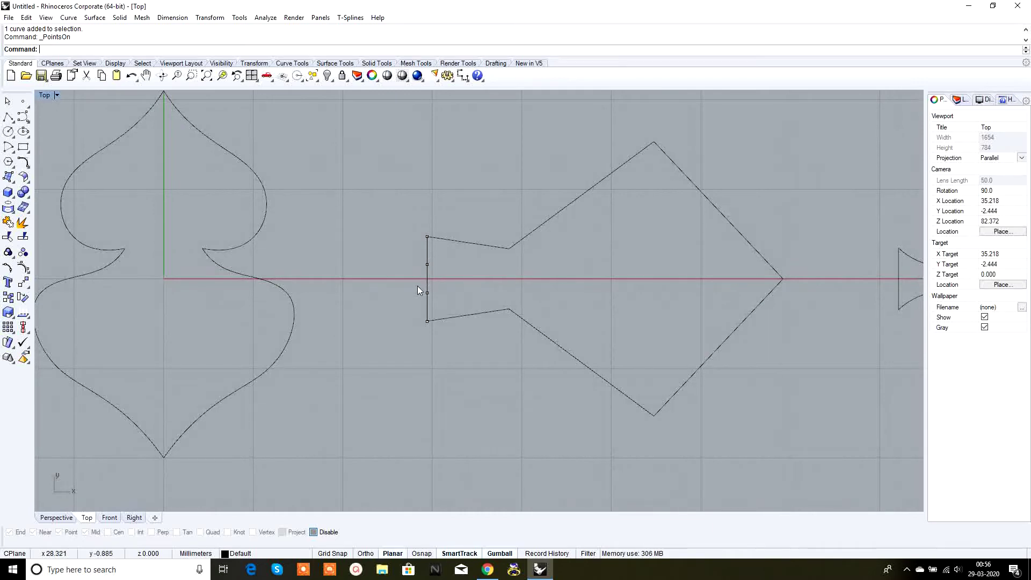
Try raising the closing curve's two middle control points in the Right view, undo the move, and return to the Top view
scroll(414, 285, up, 1)
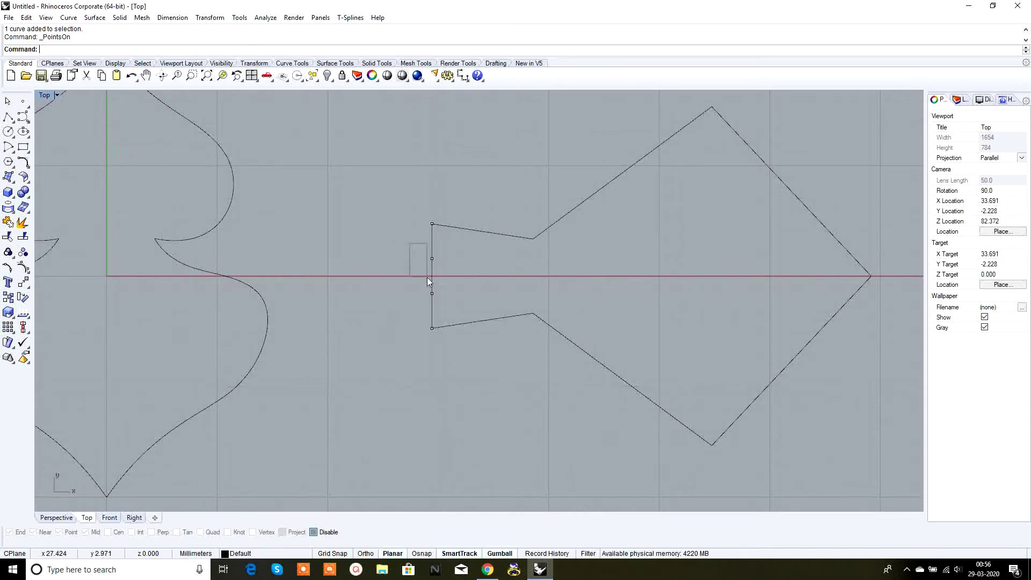
drag(443, 306, 443, 306)
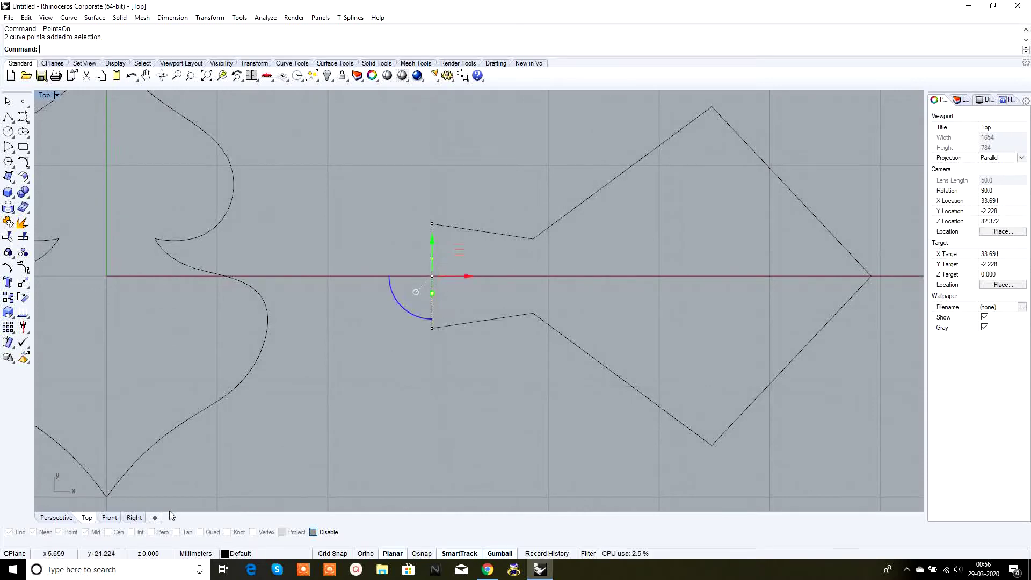
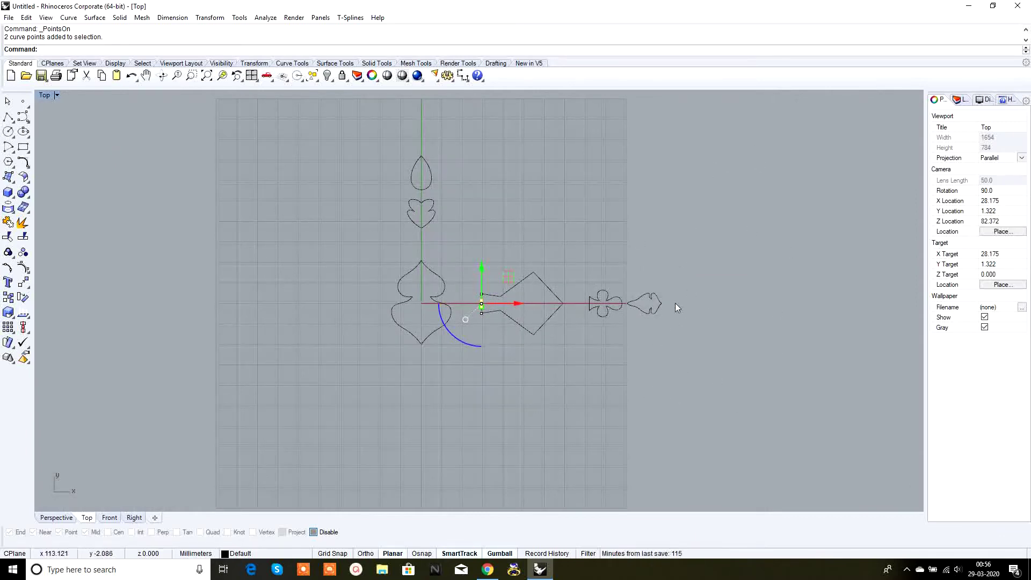
click(135, 518)
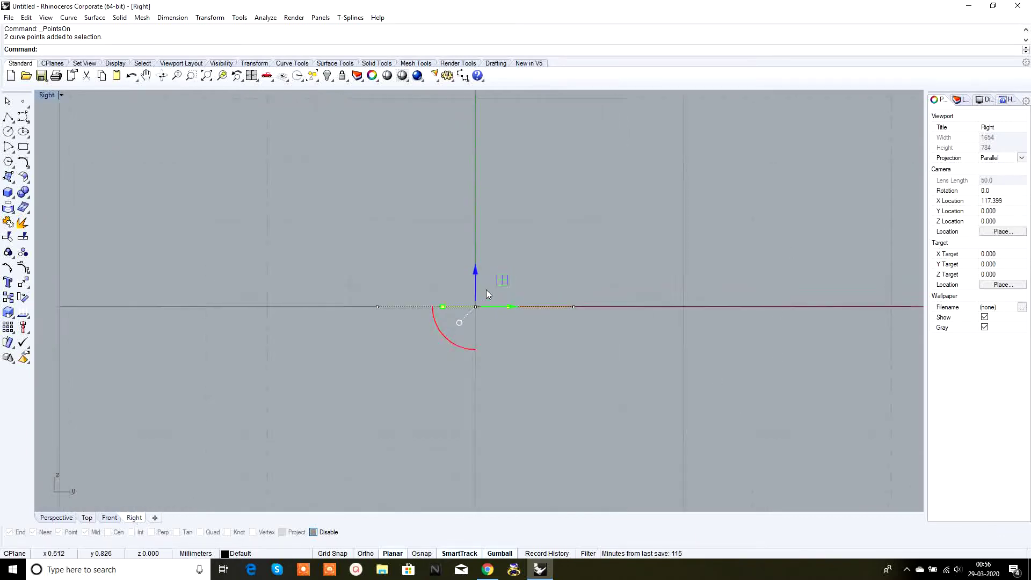
drag(468, 264, 479, 213)
scroll(481, 263, up, 2)
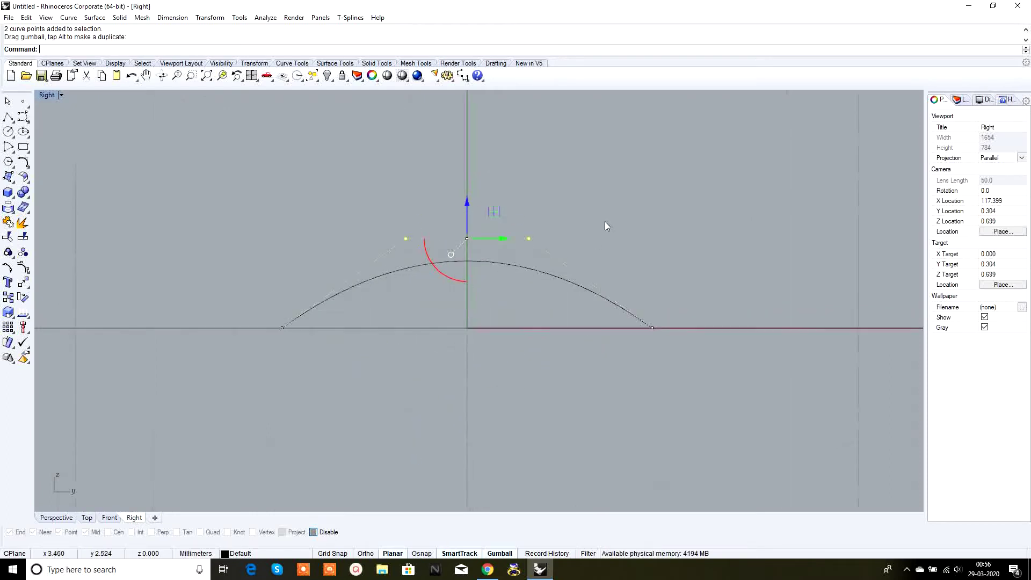
click(606, 223)
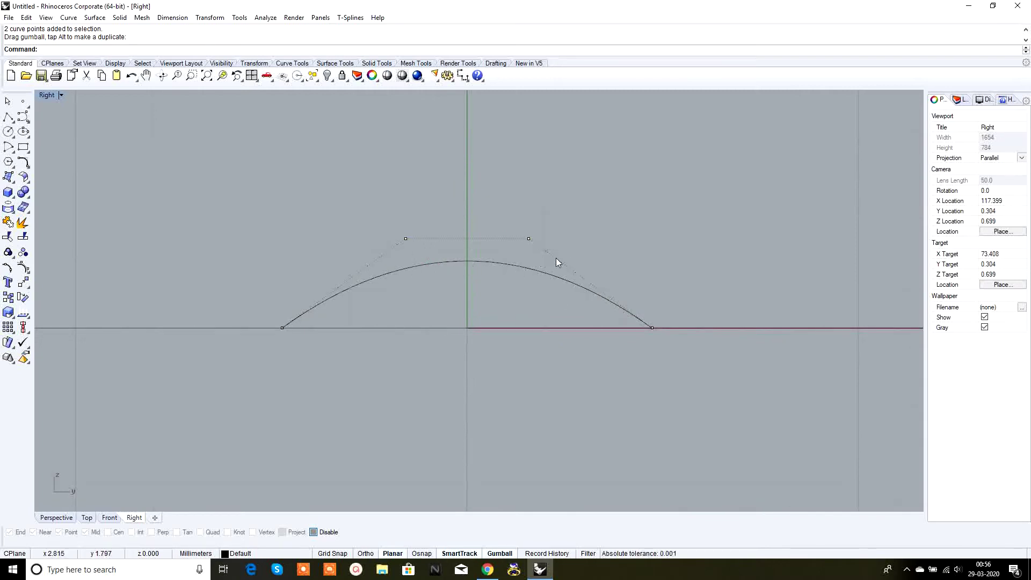
key(ctrl+z)
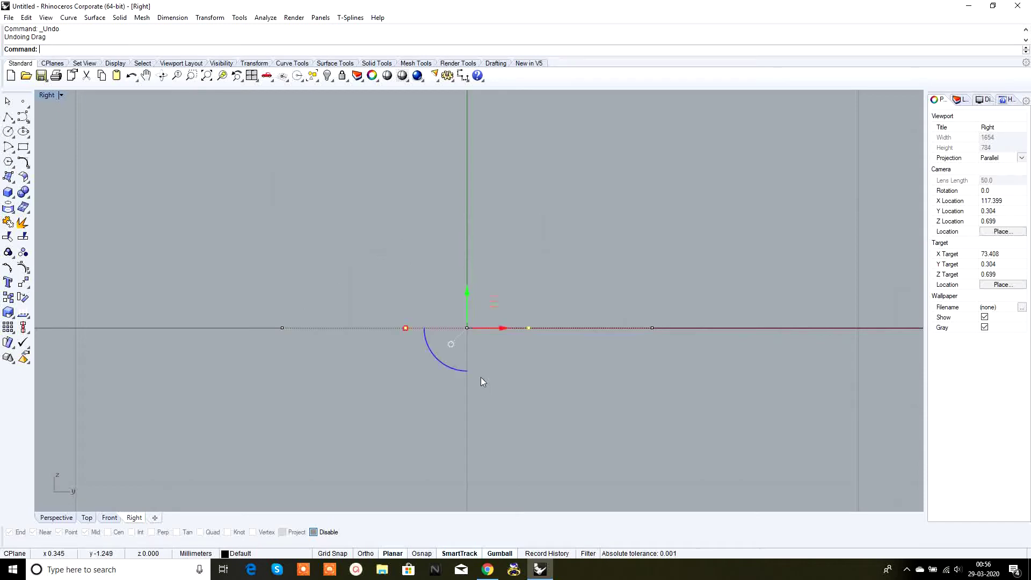
click(86, 517)
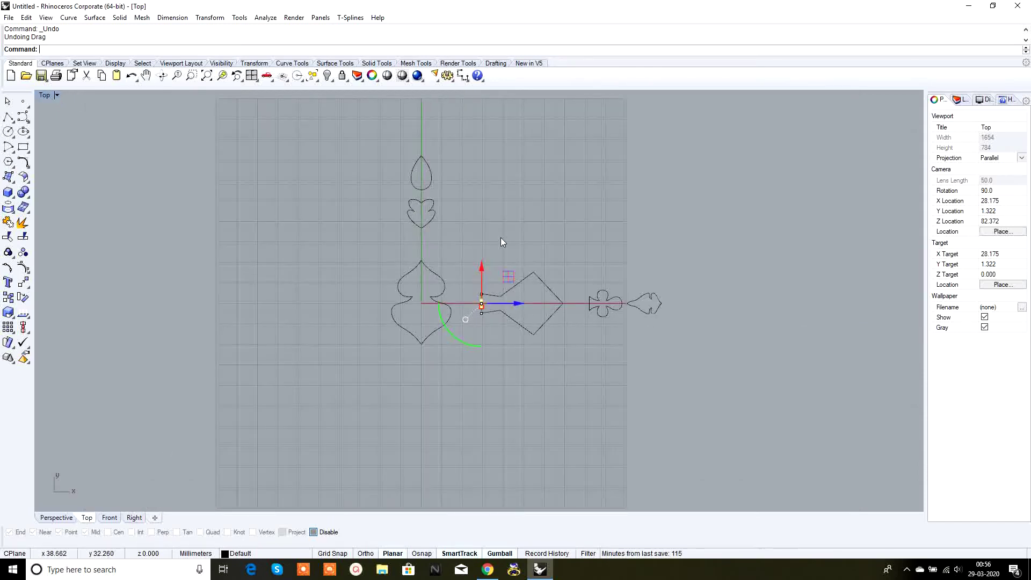
Insert a control point at the closing curve's midpoint on the horizontal axis, using InsertControlPoint with the Mid object snap
scroll(477, 289, up, 4)
scroll(477, 289, up, 5)
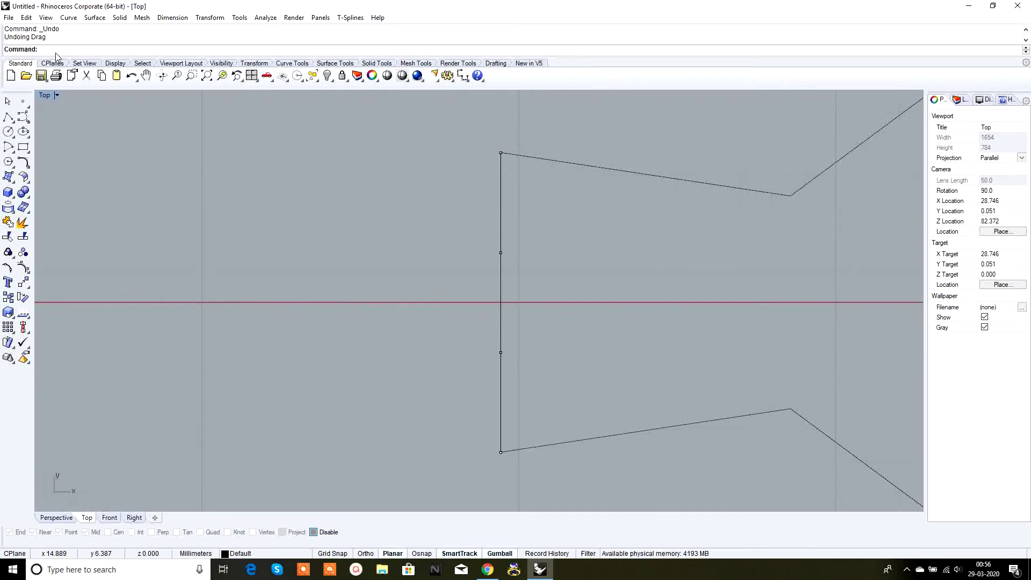
key(Up)
text(se)
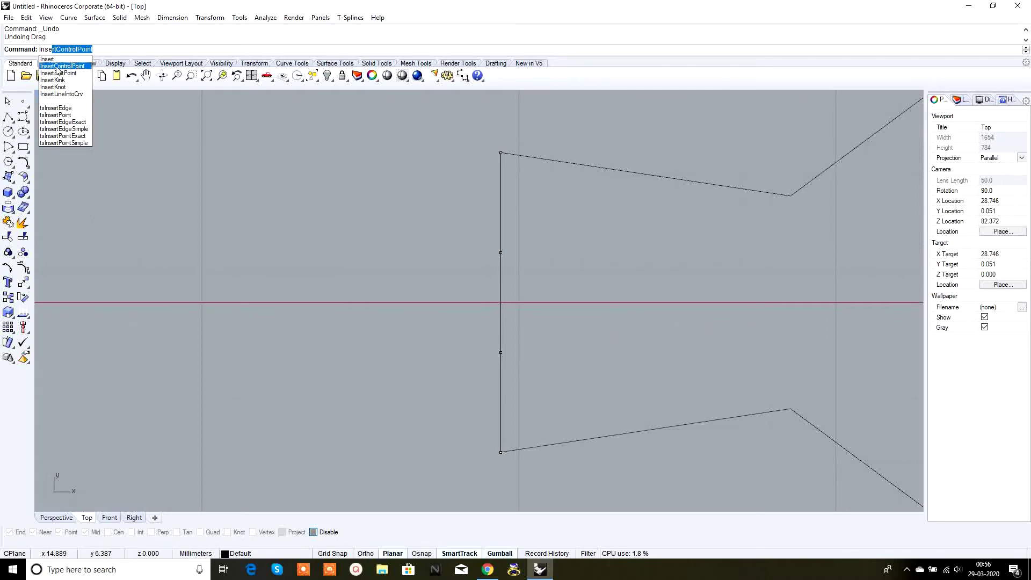
click(76, 66)
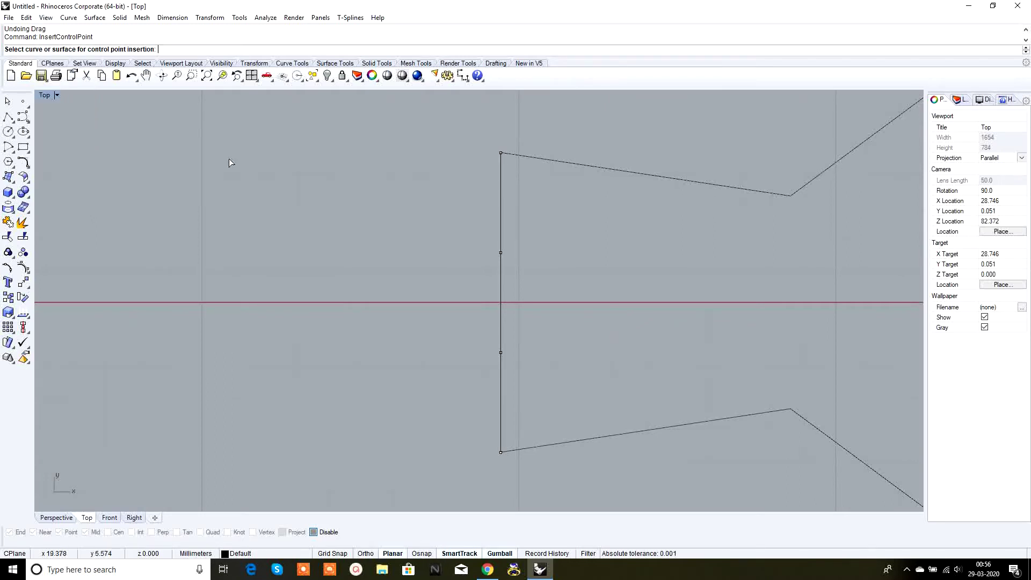
scroll(513, 304, up, 4)
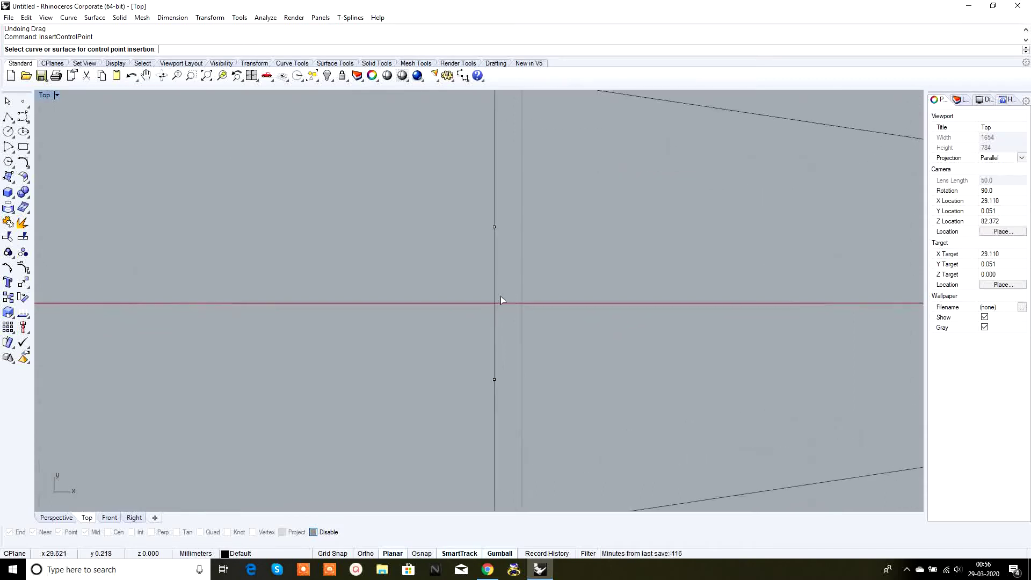
scroll(496, 303, down, 1)
scroll(496, 302, up, 1)
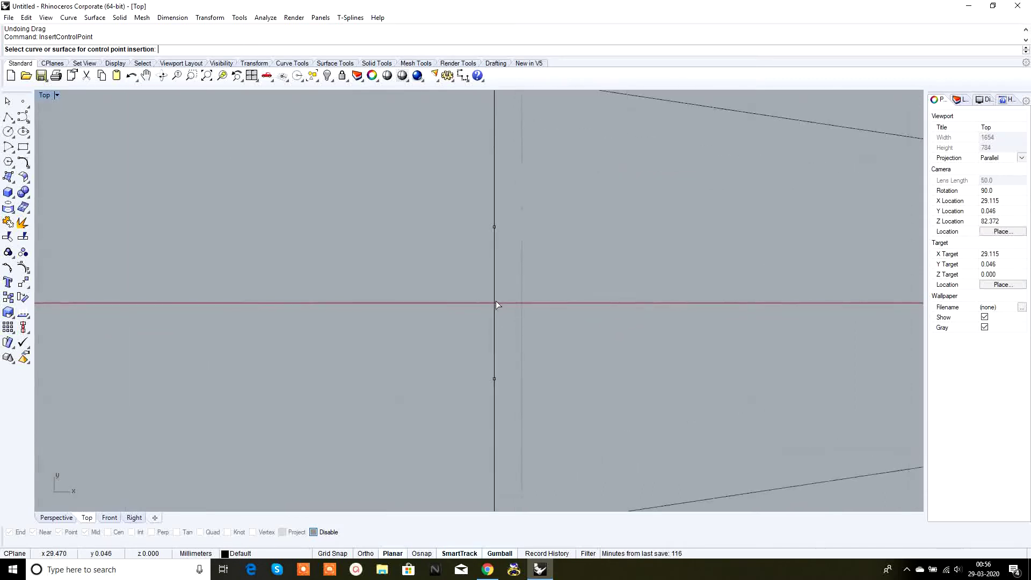
scroll(496, 304, down, 1)
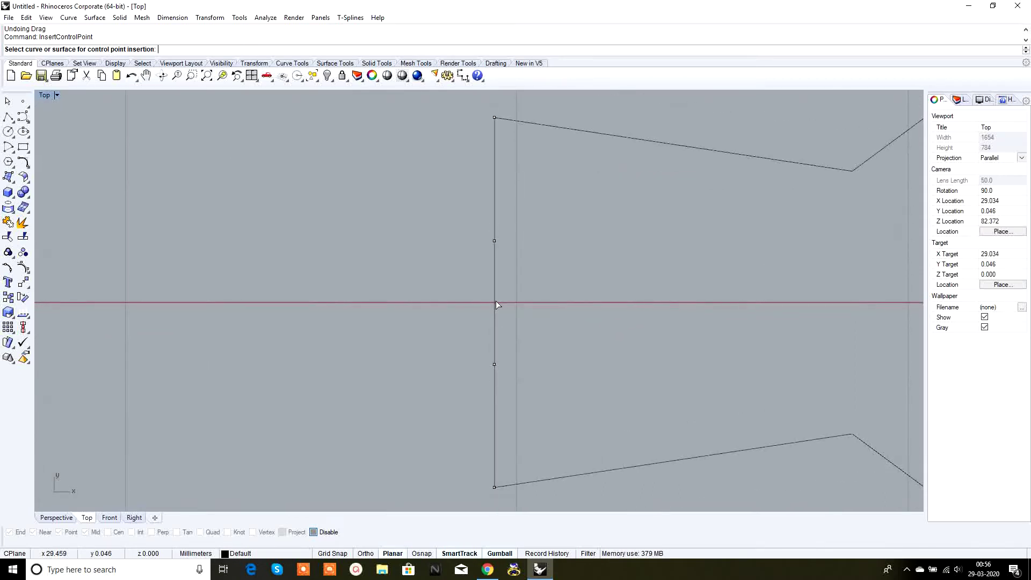
click(495, 302)
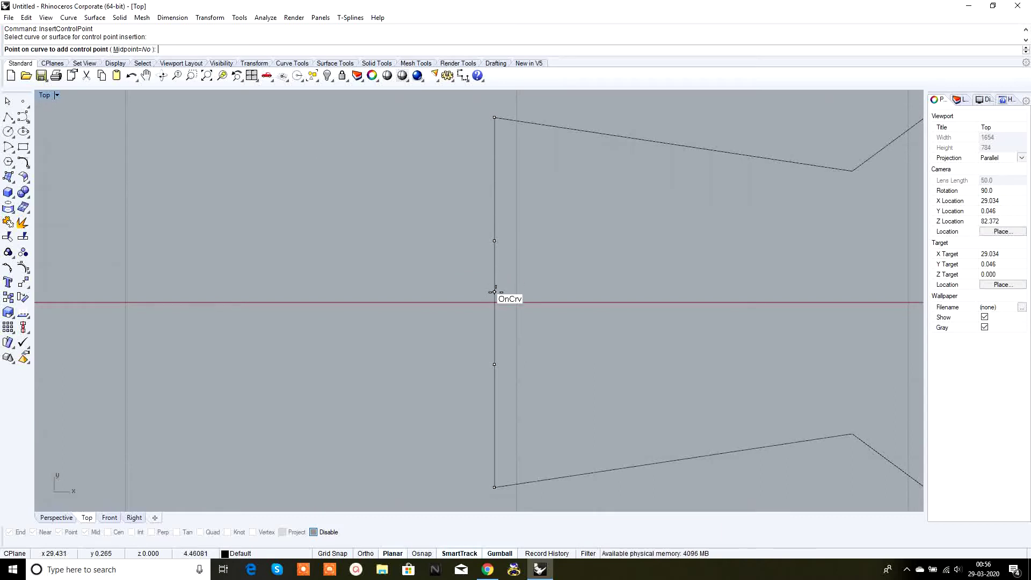
scroll(491, 290, up, 2)
scroll(491, 290, down, 2)
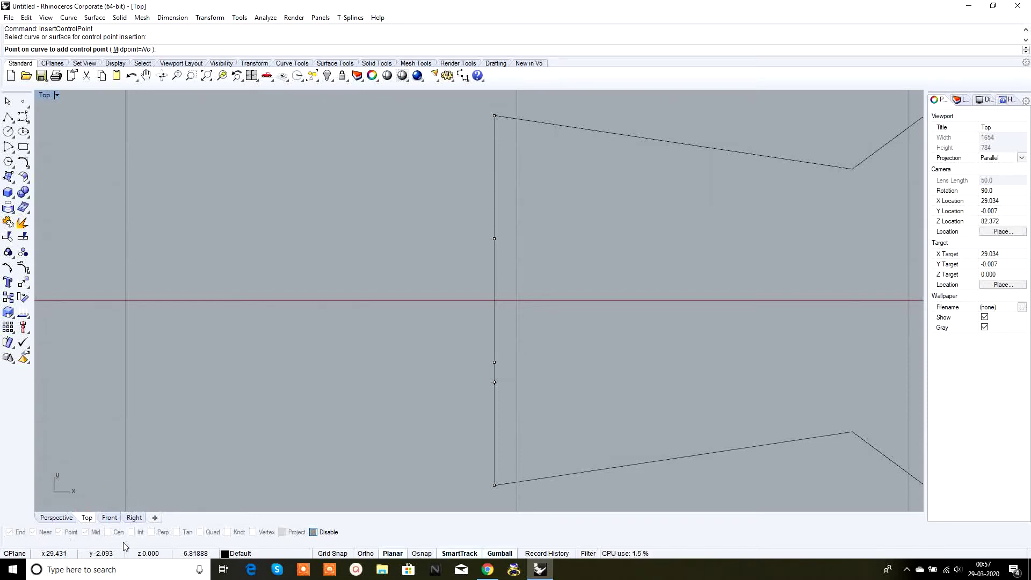
click(494, 302)
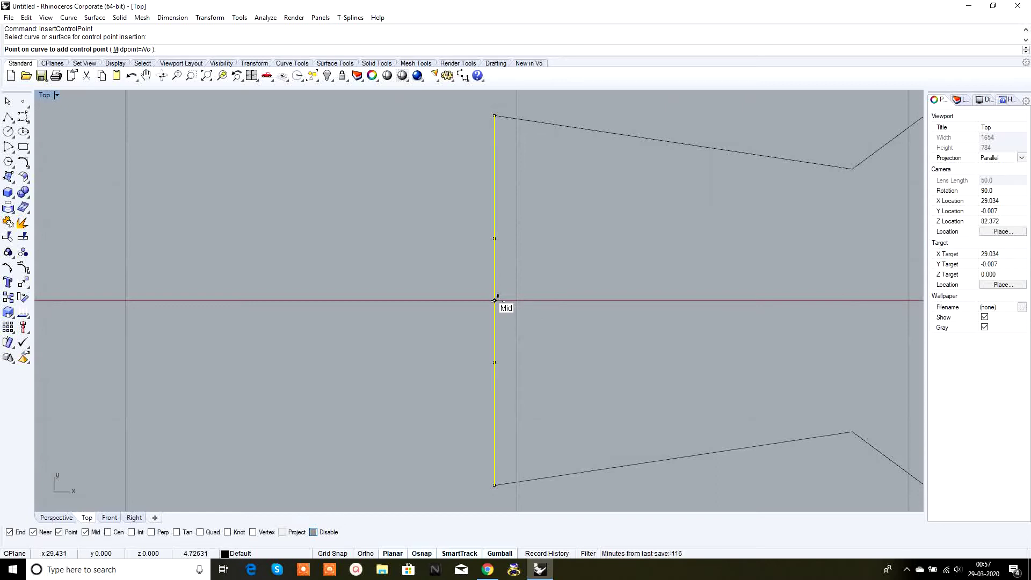
click(494, 301)
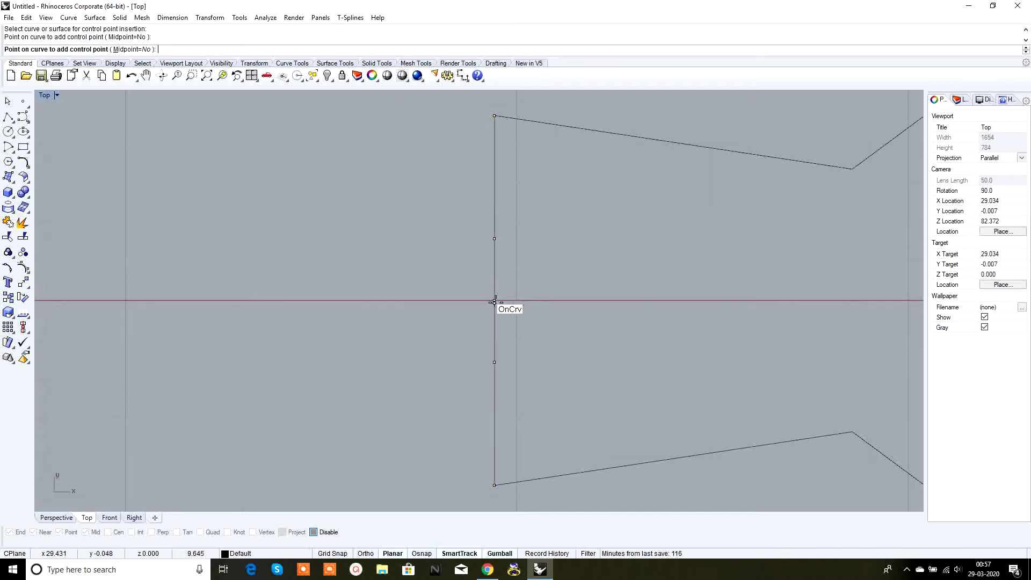
scroll(493, 321, up, 6)
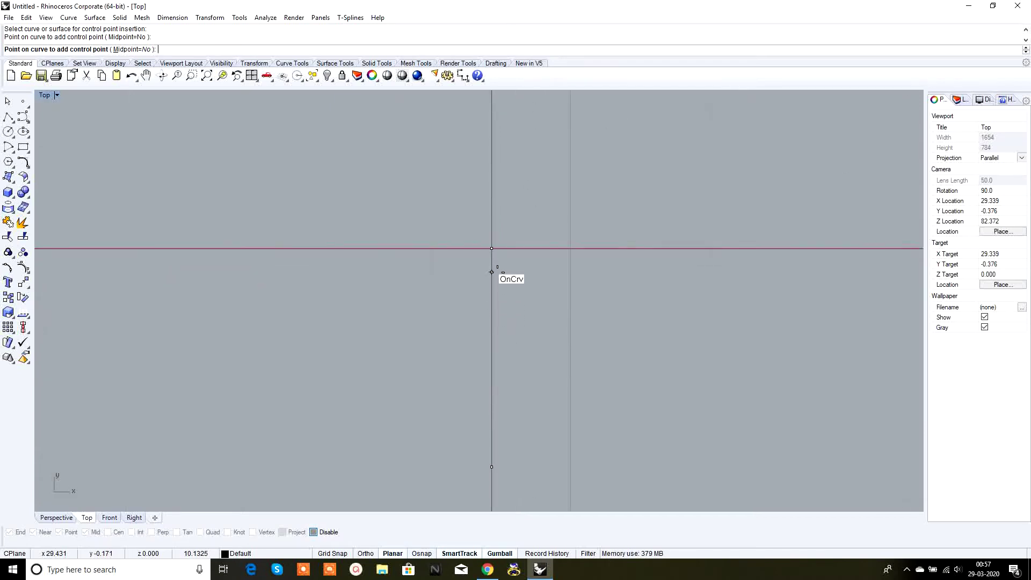
scroll(491, 296, down, 5)
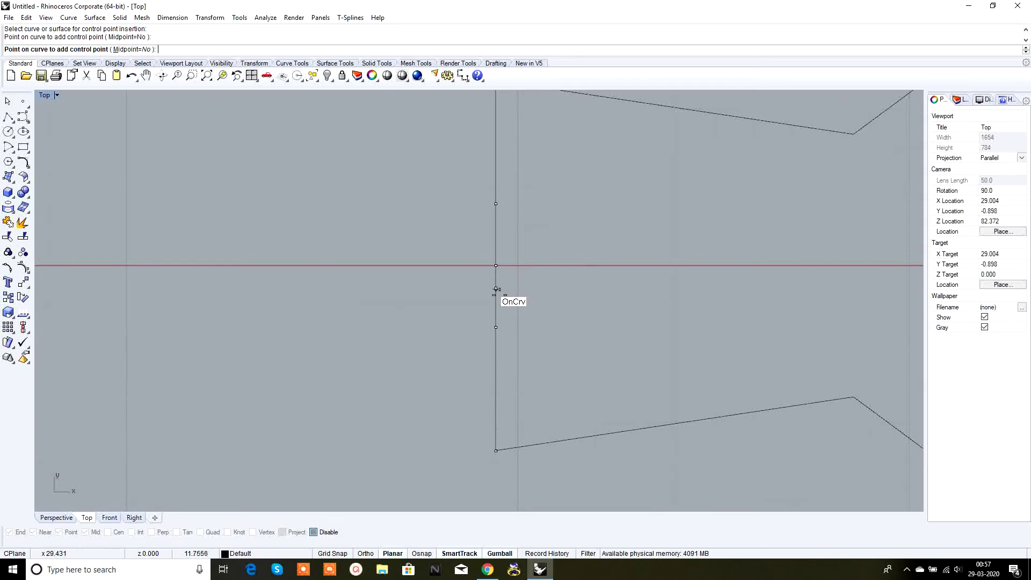
scroll(496, 291, down, 3)
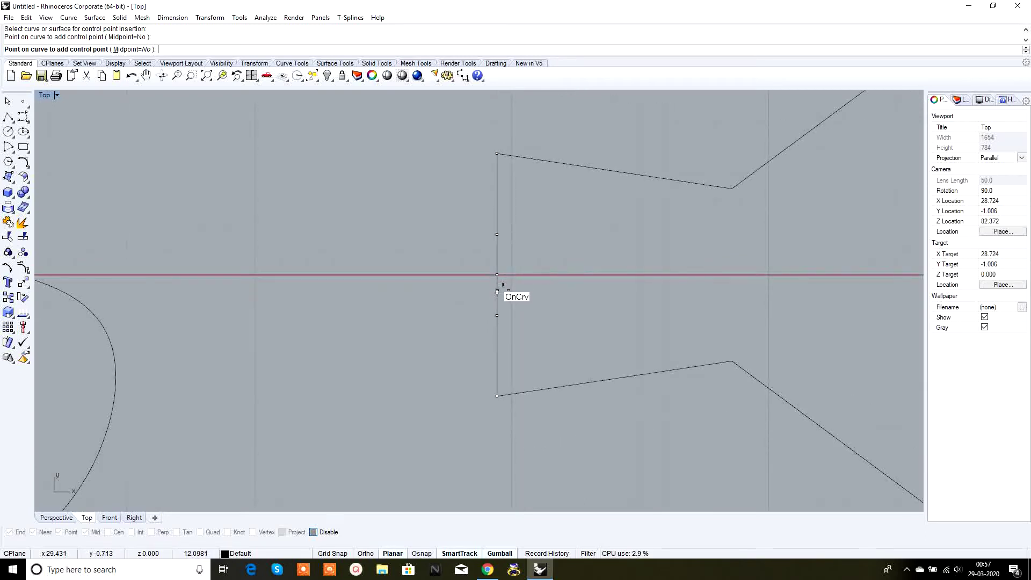
key(Return)
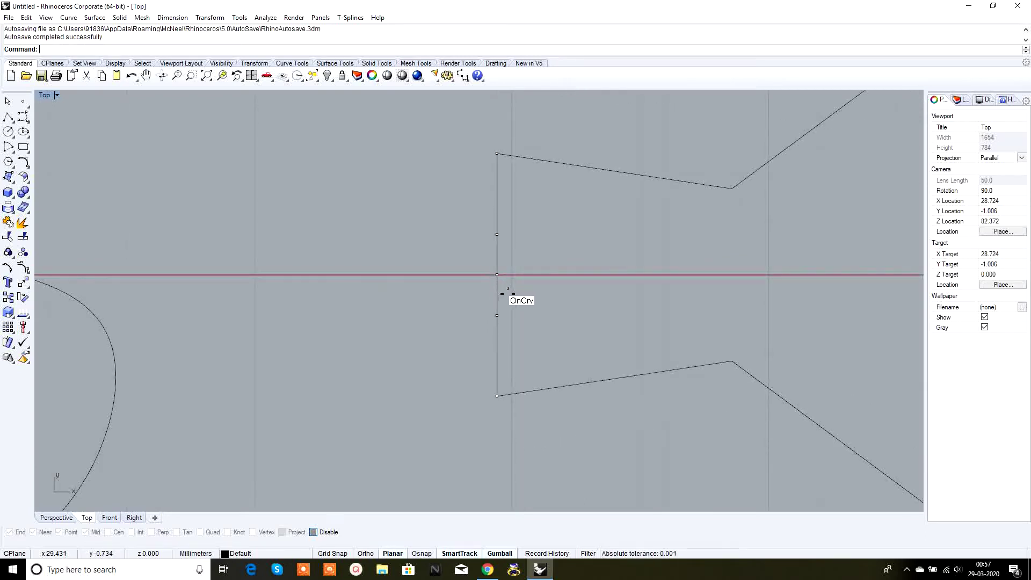
Spread the two control points flanking the closing curve's midpoint apart along the curve, symmetrically toward its ends
scroll(510, 280, up, 3)
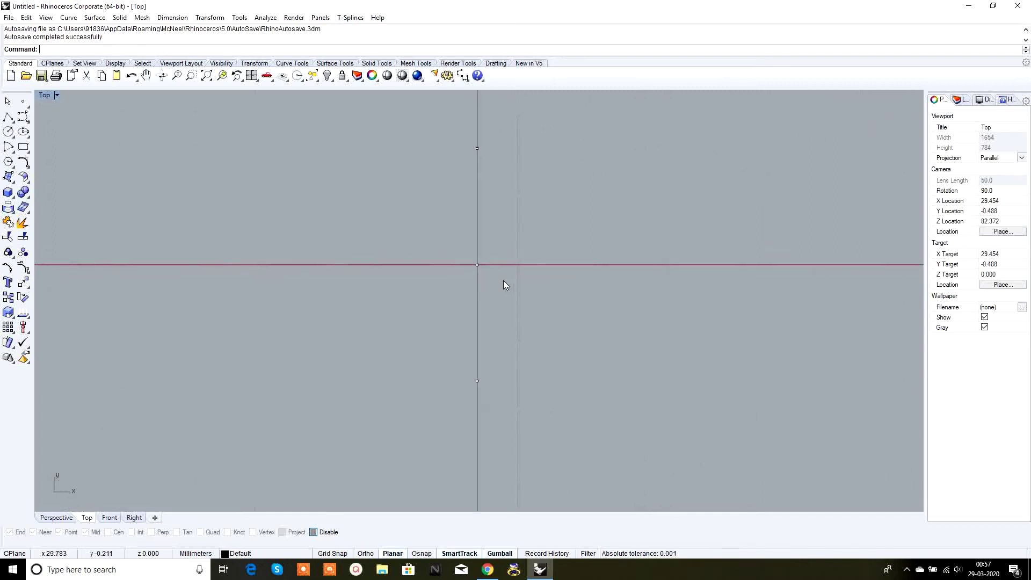
scroll(504, 280, down, 3)
right_drag(504, 280, 498, 280)
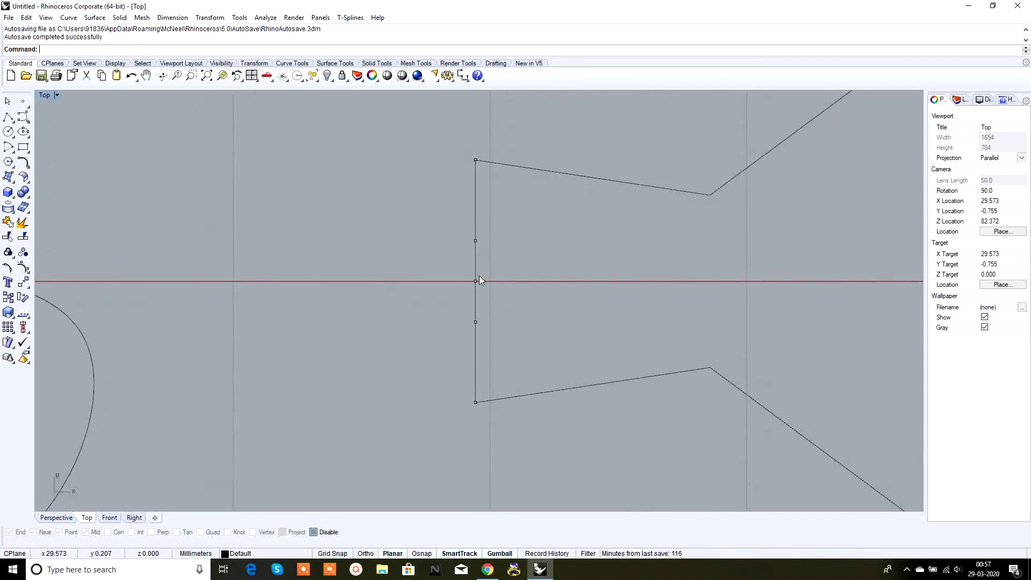
scroll(482, 288, down, 5)
scroll(503, 298, up, 5)
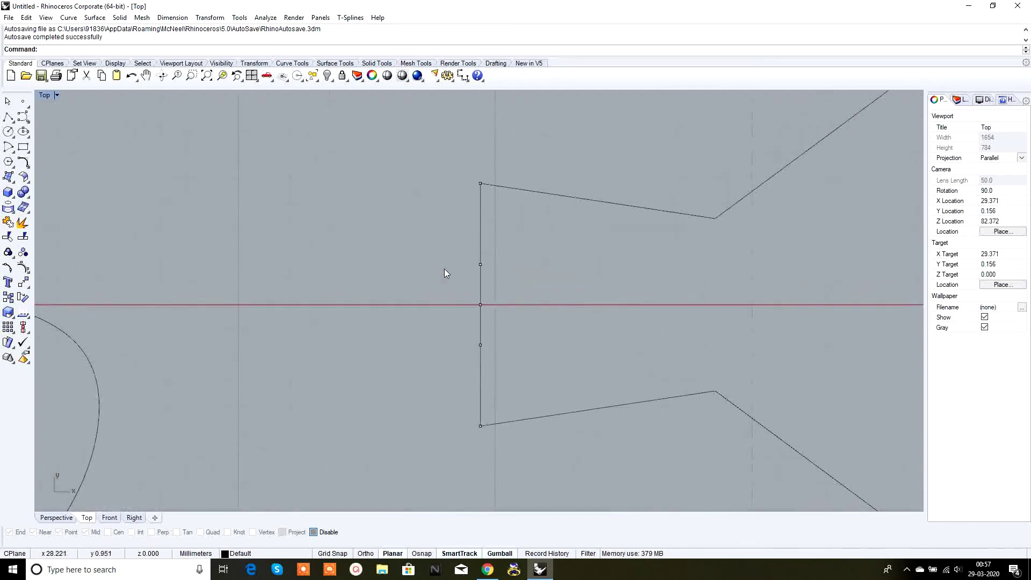
drag(501, 273, 502, 274)
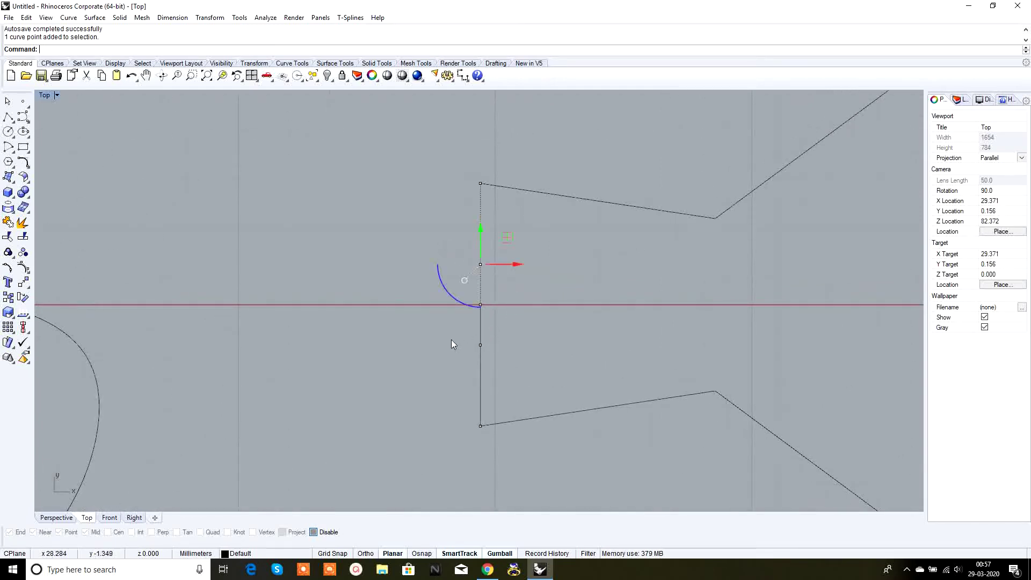
shift+drag(431, 329, 518, 365)
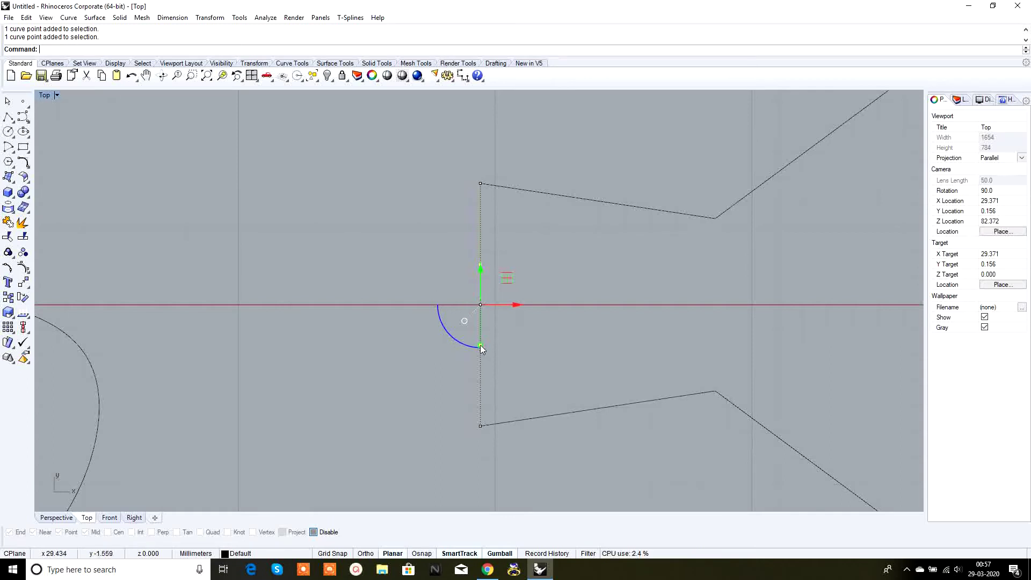
scroll(480, 345, up, 5)
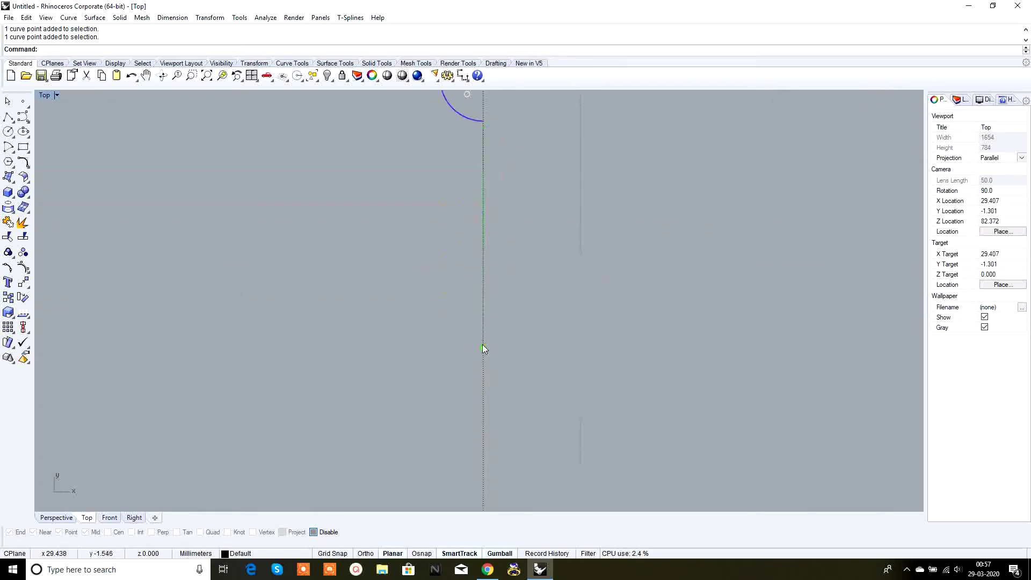
scroll(483, 349, down, 4)
drag(484, 349, 483, 364)
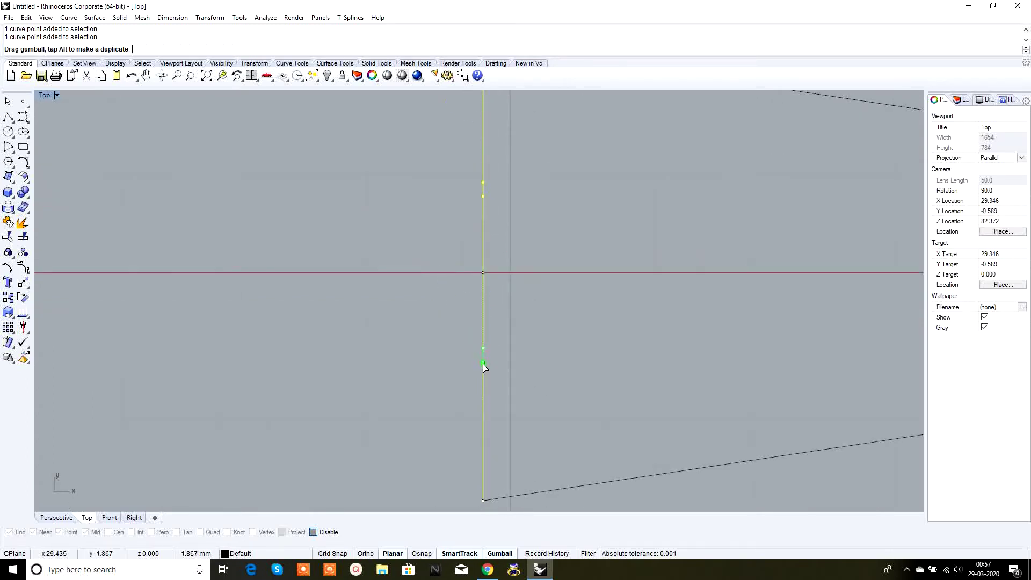
drag(482, 417, 482, 418)
scroll(537, 359, down, 5)
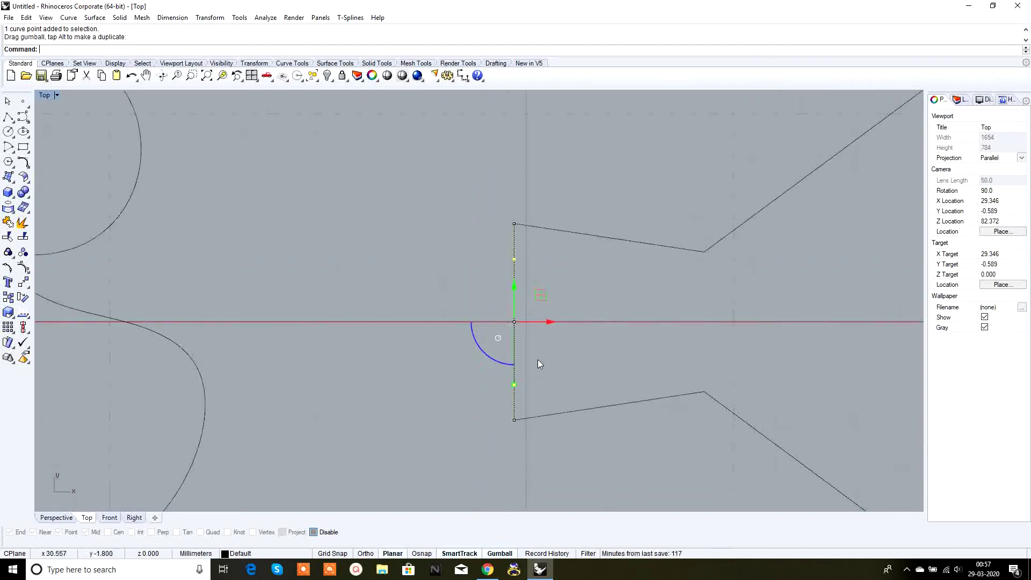
scroll(537, 360, up, 1)
key(Escape)
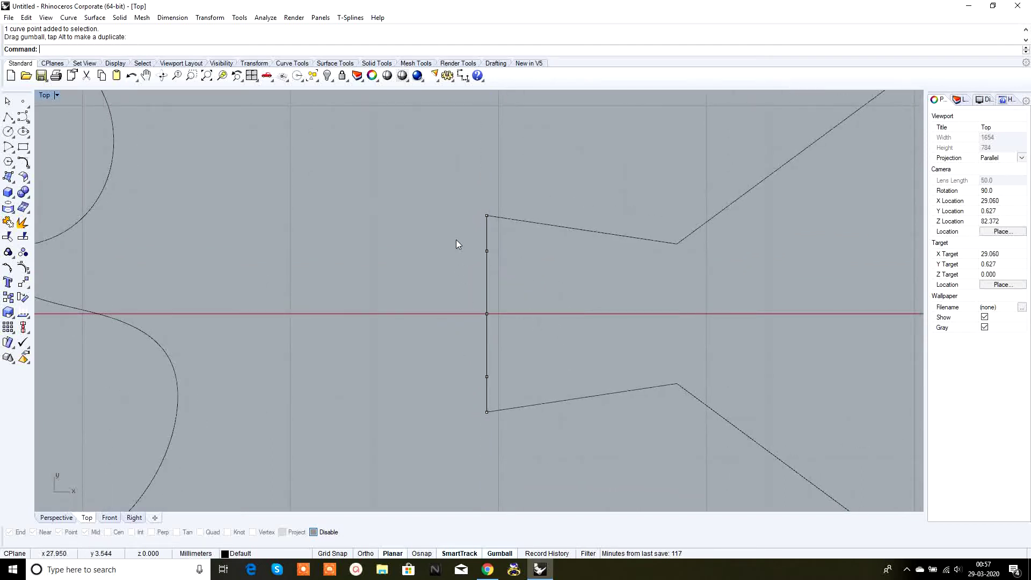
Raise the closing curve's three inner control points above the baseline together in the Right view
drag(456, 239, 519, 386)
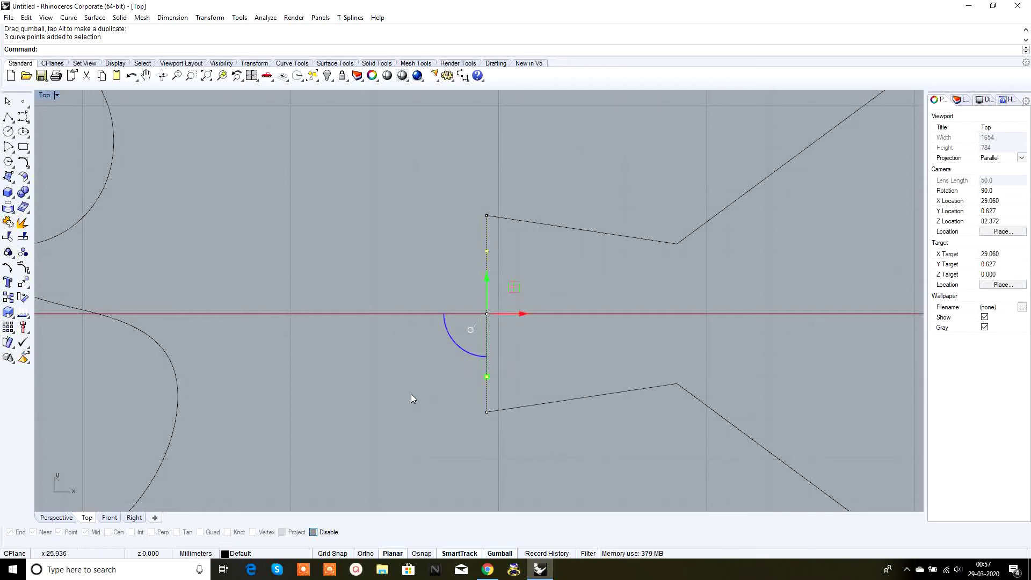
click(134, 518)
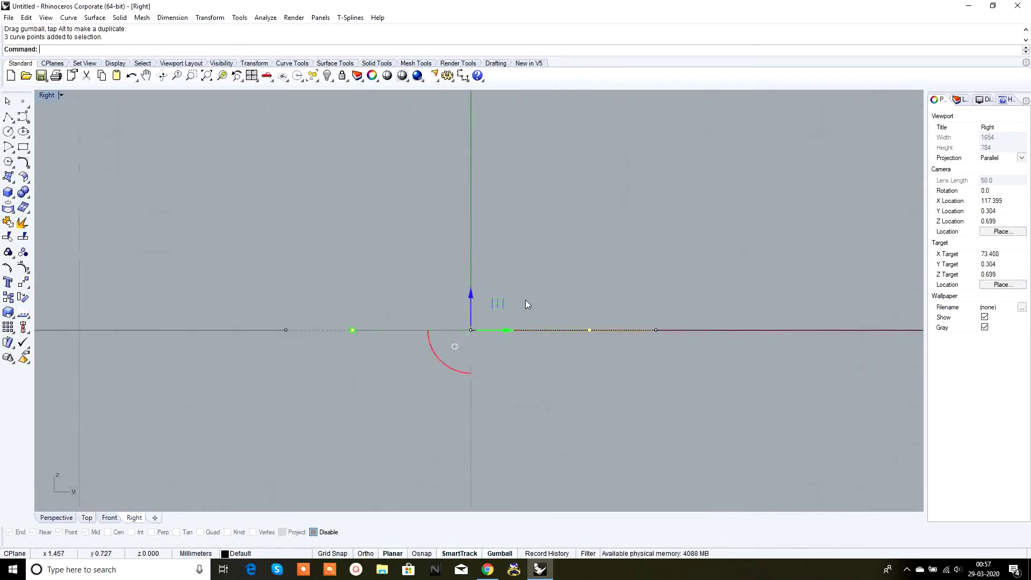
right_drag(458, 313, 475, 337)
drag(486, 317, 485, 281)
key(Escape)
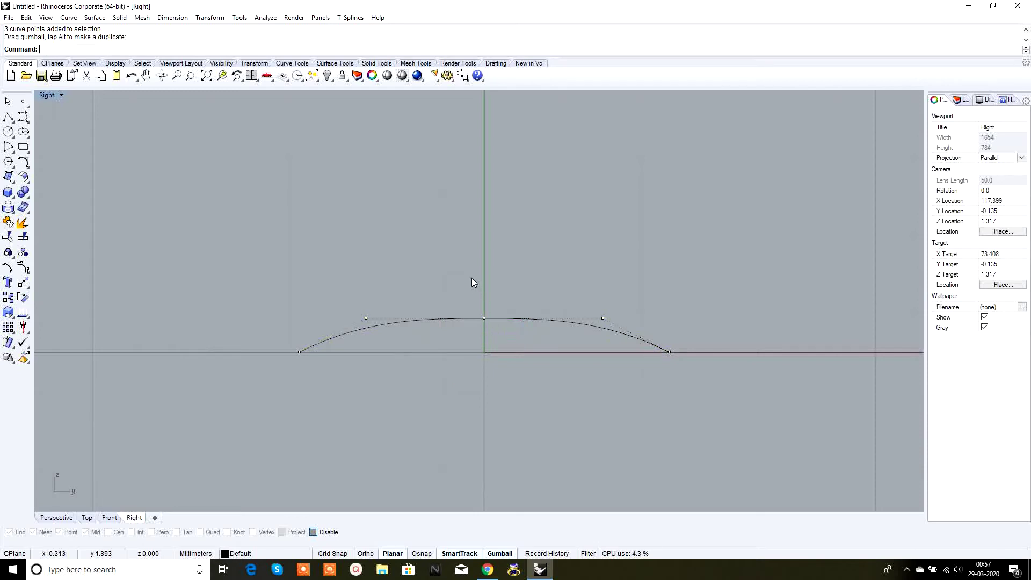
Pull the closing curve's middle control point below the baseline and raise its two neighbours slightly, forming a wavy profile
drag(500, 333, 501, 330)
drag(487, 292, 485, 369)
key(Escape)
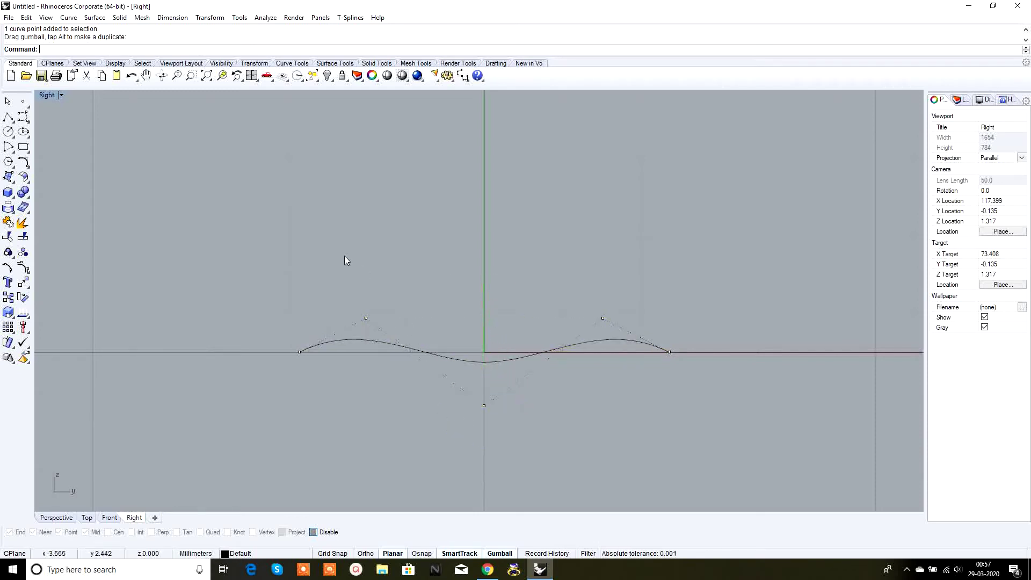
drag(345, 260, 616, 337)
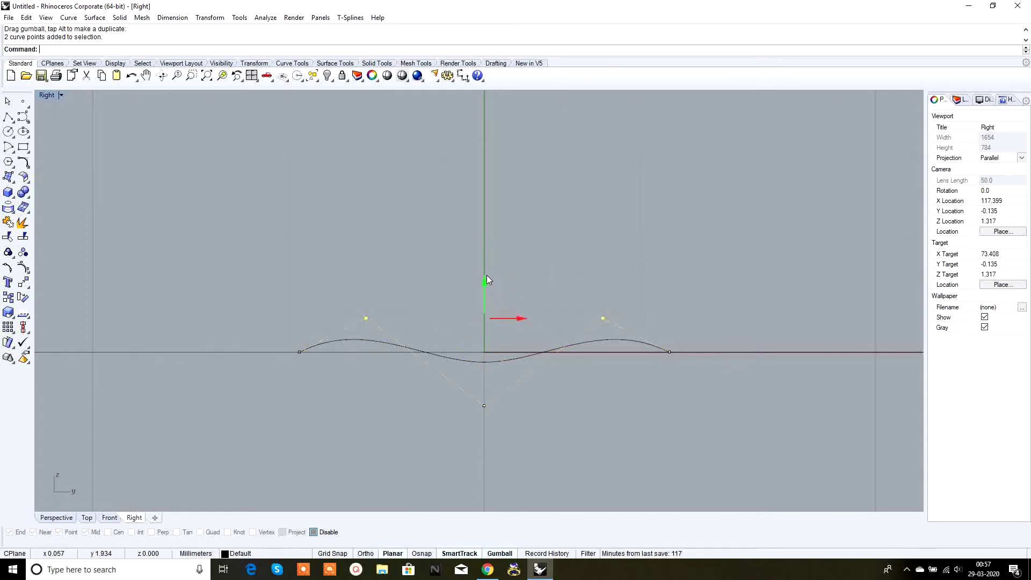
drag(487, 275, 487, 262)
key(Escape)
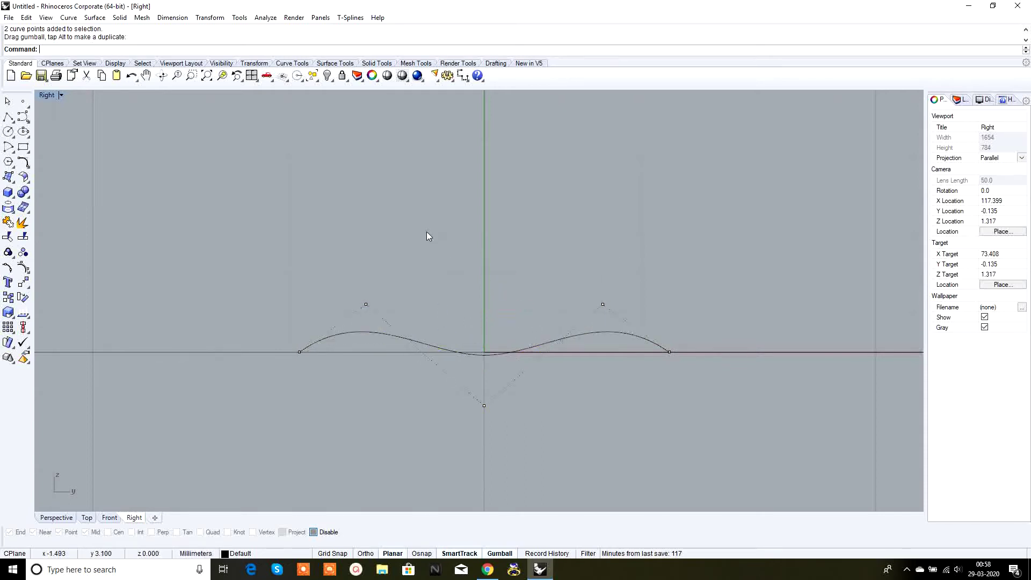
Hide the closing curve's control points and show the diamond-like motif in the Perspective view
click(66, 518)
scroll(621, 259, up, 5)
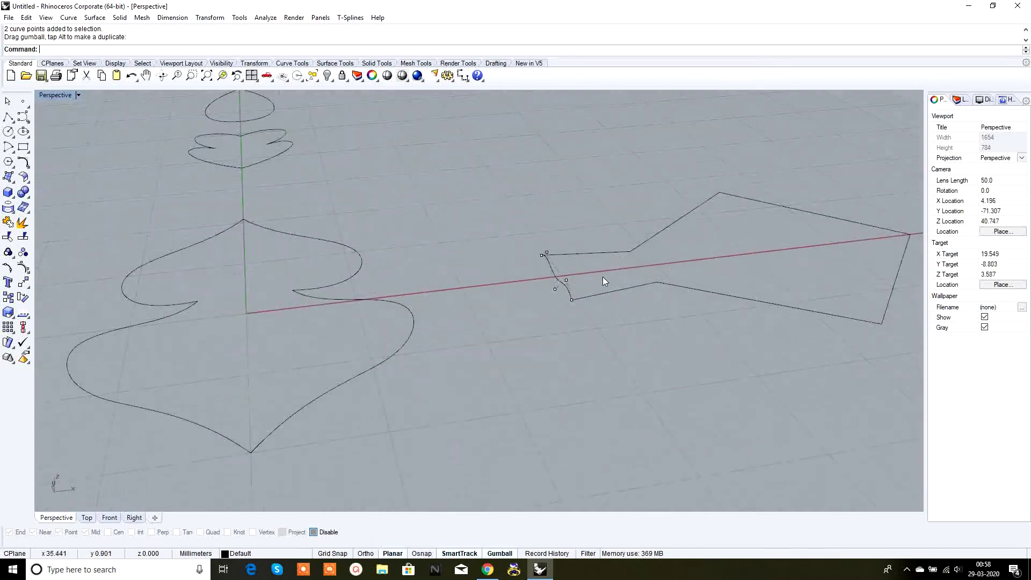
right_drag(590, 284, 498, 293)
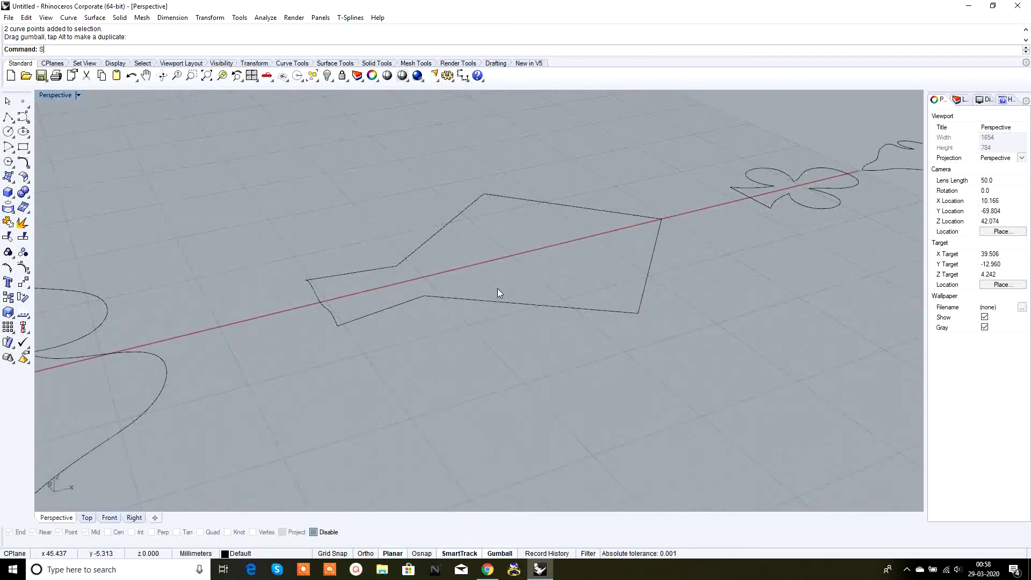
key(Return)
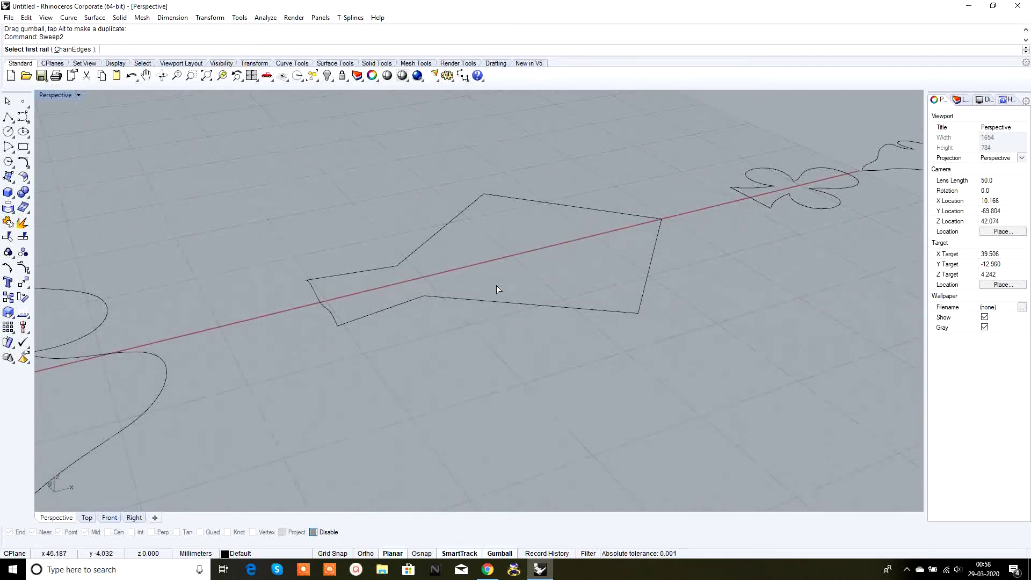
click(453, 299)
click(408, 260)
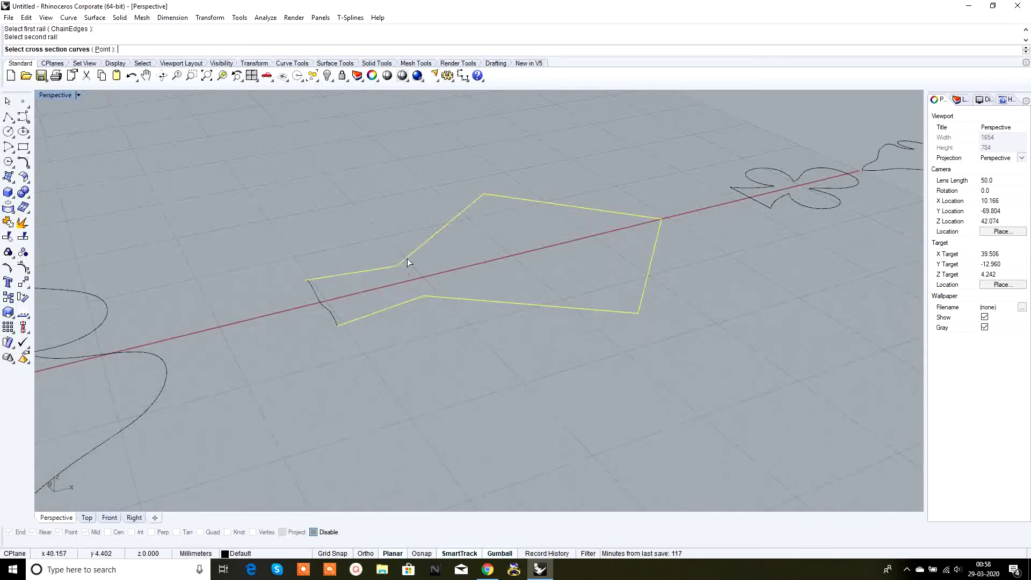
key(Escape)
Create a Sweep2 surface with the diamond-like outline's two polylines as rails and the wavy closing curve as unsimplified cross section
key(Return)
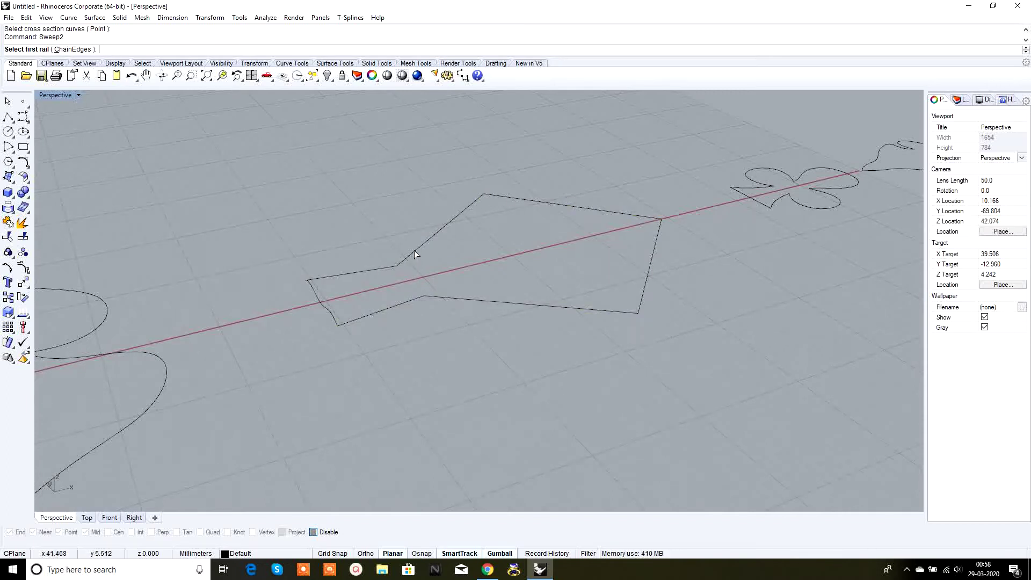
click(414, 250)
click(440, 295)
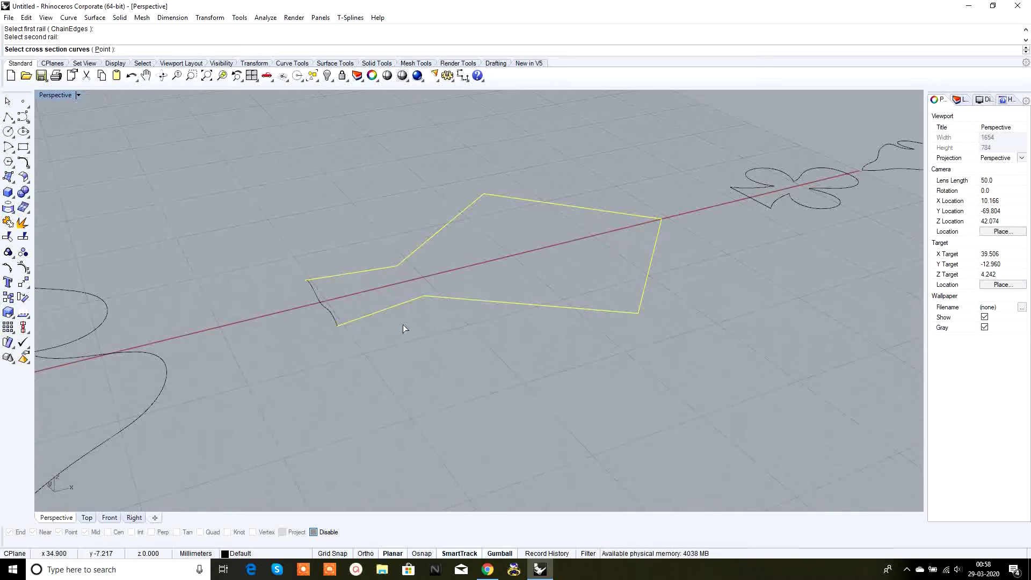
right_drag(403, 324, 350, 358)
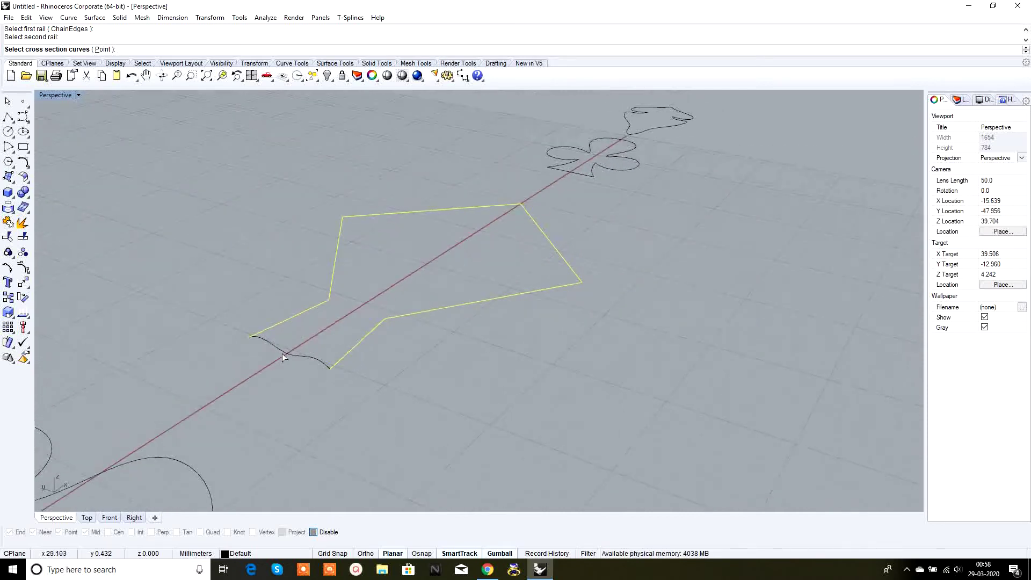
click(322, 363)
key(Return)
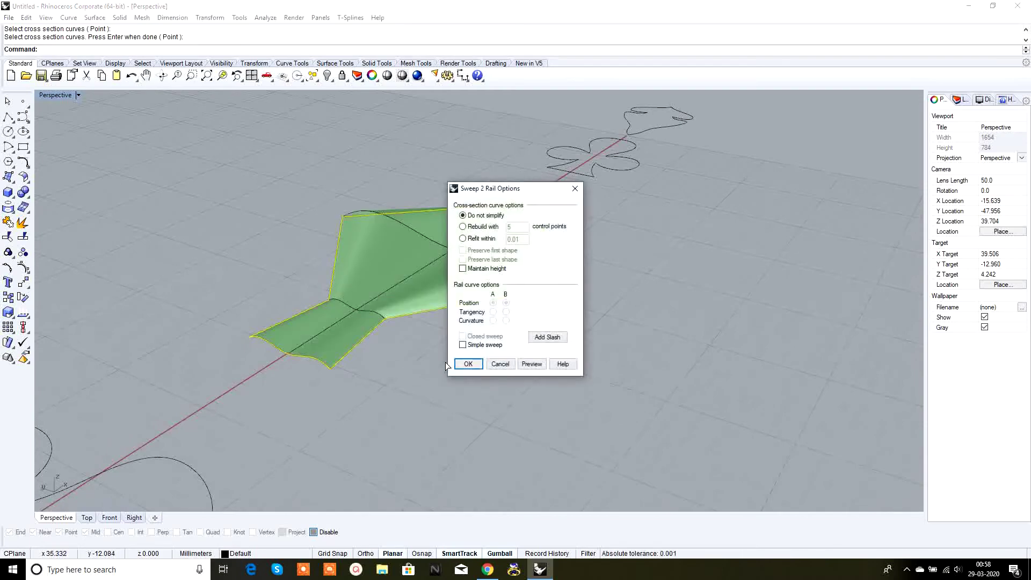
click(469, 361)
Examine the swept surface in Rendered display mode, and return the Perspective view to Shaded
right_drag(463, 310, 440, 339)
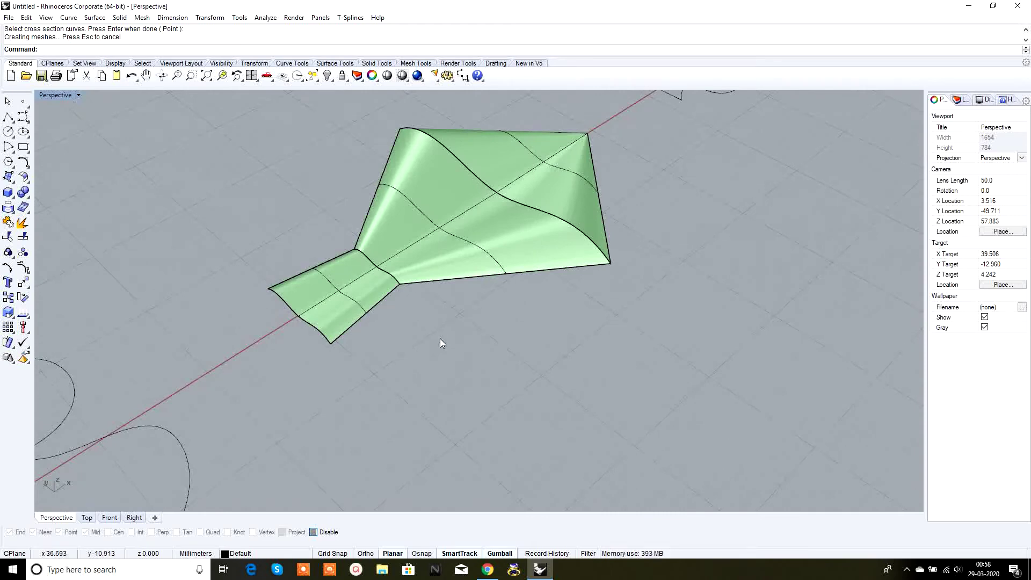
click(78, 95)
click(88, 144)
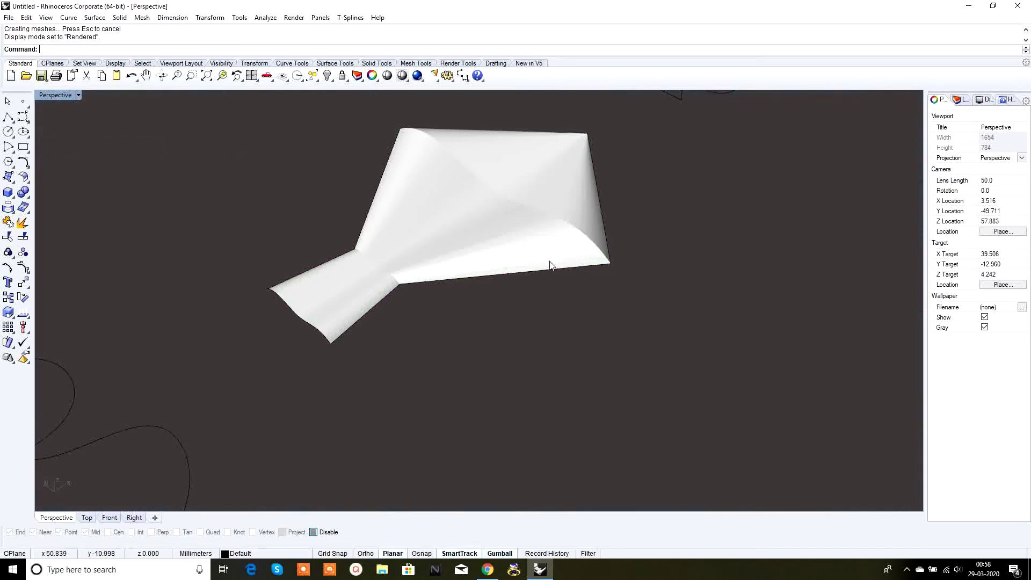
right_drag(550, 265, 540, 317)
click(81, 95)
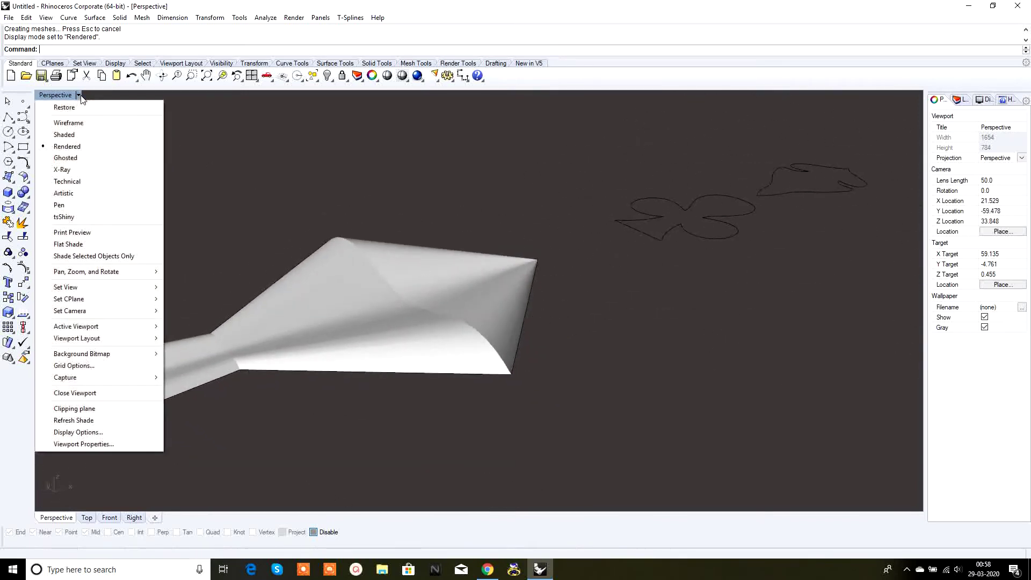
click(75, 136)
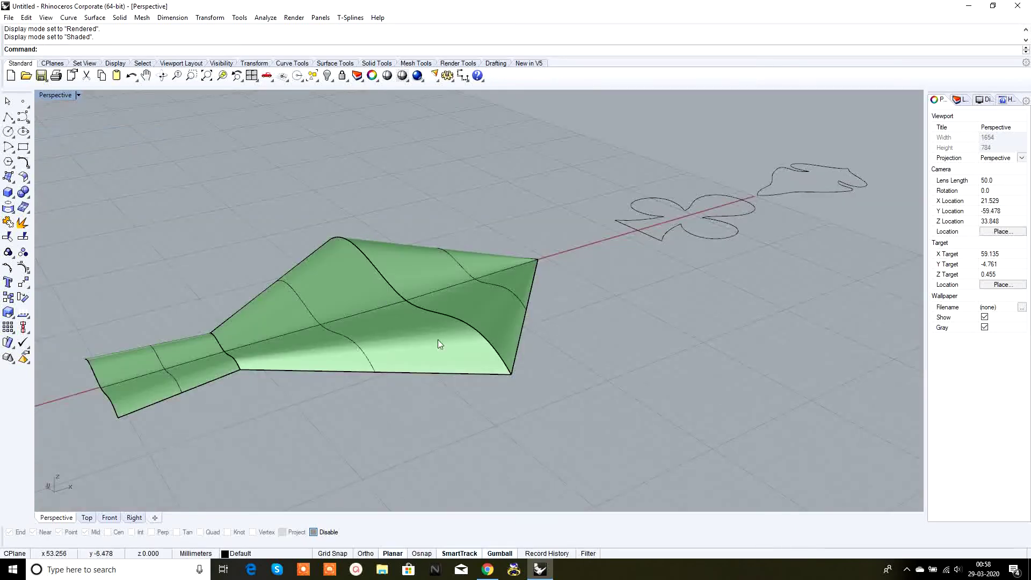
mouse_move(437, 339)
right_down()
mouse_move(414, 288)
mouse_move(426, 350)
mouse_move(415, 325)
mouse_move(453, 260)
mouse_move(472, 295)
mouse_move(443, 346)
right_up()
Examine the swept surface's wavy cross section and rail edges in the Perspective view, and compare it with the other motifs
click(87, 517)
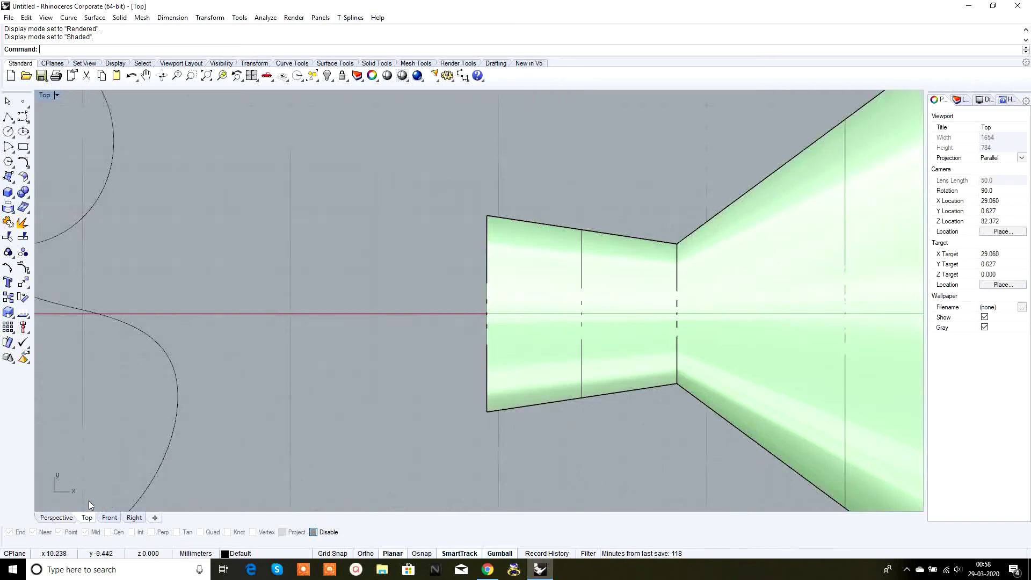
scroll(480, 337, down, 5)
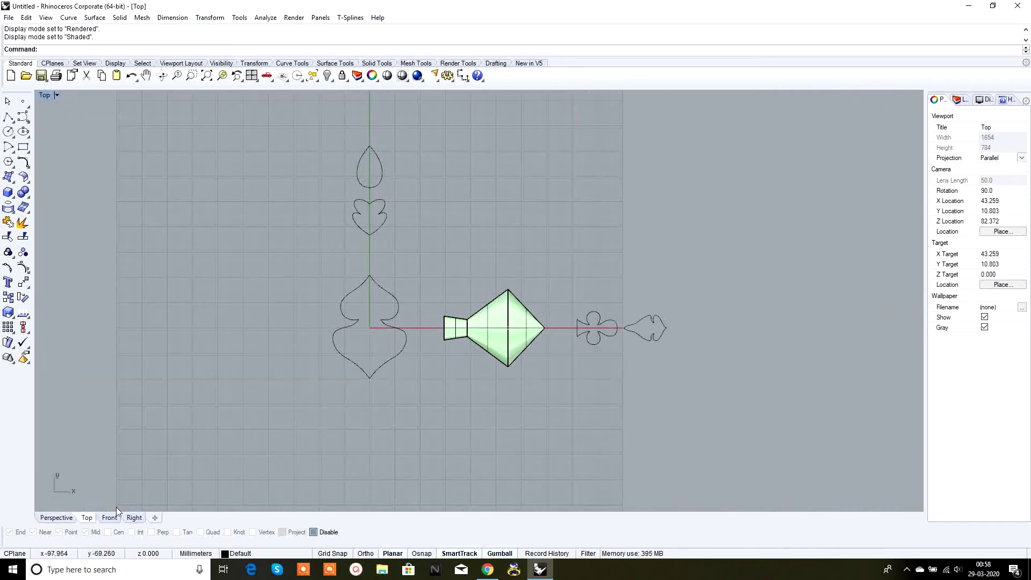
click(56, 518)
right_drag(353, 348, 416, 395)
click(329, 358)
click(354, 388)
click(416, 394)
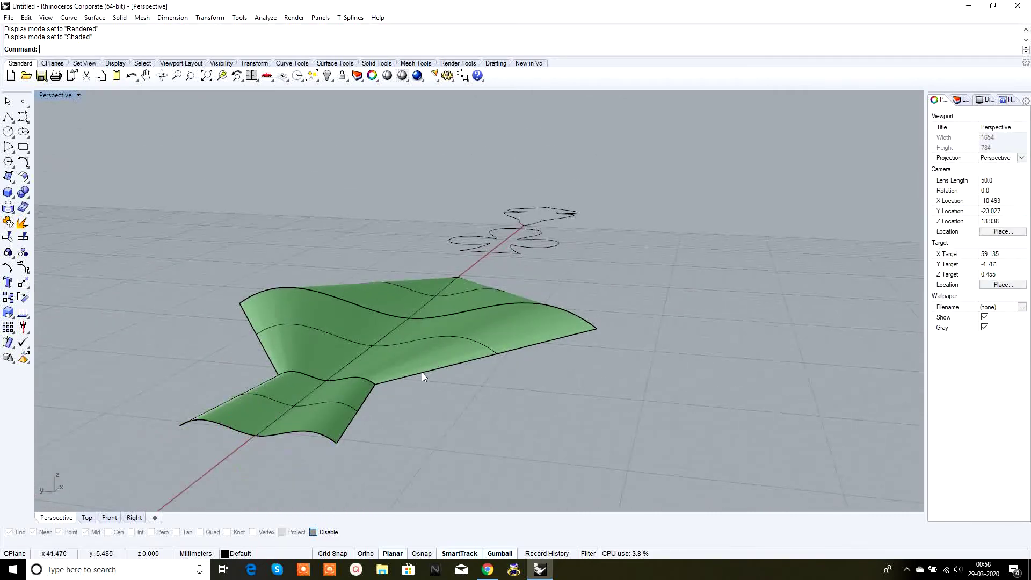
click(421, 372)
click(456, 401)
click(266, 356)
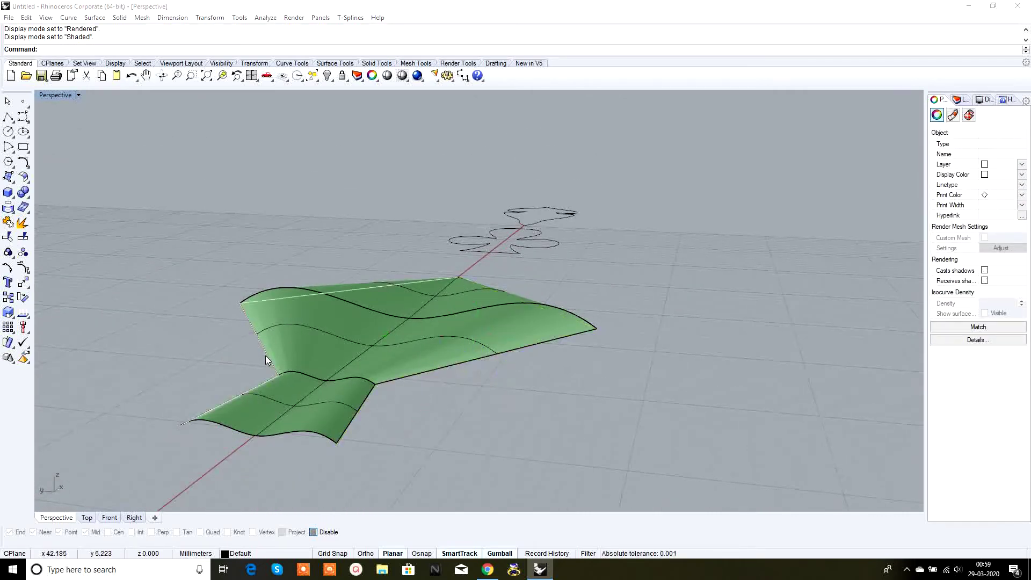
scroll(194, 337, down, 5)
right_drag(208, 325, 172, 407)
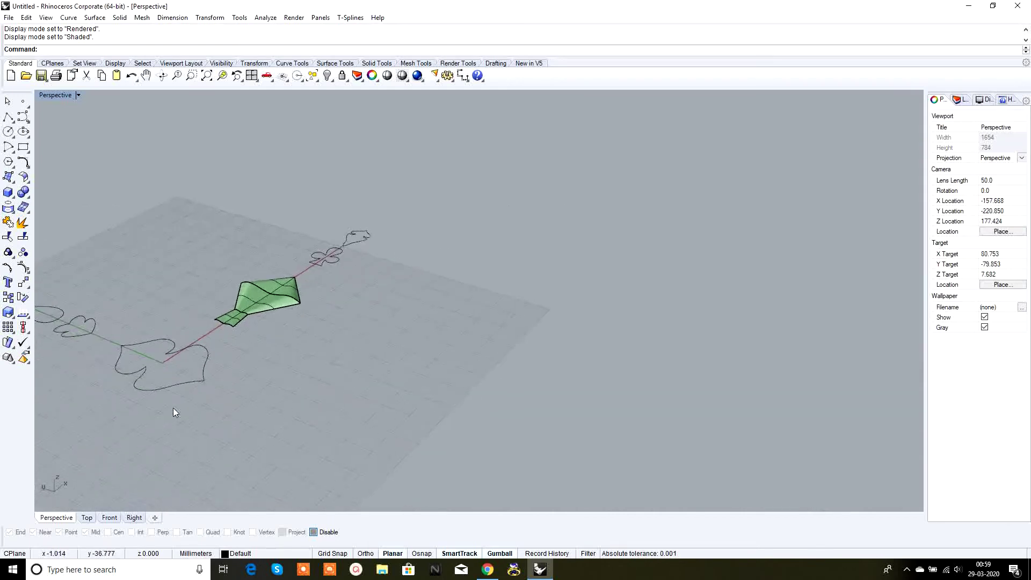
Inspect the central ornament's two mirrored curves in the Top view by selecting them, and clear the selection
click(87, 517)
scroll(422, 346, up, 5)
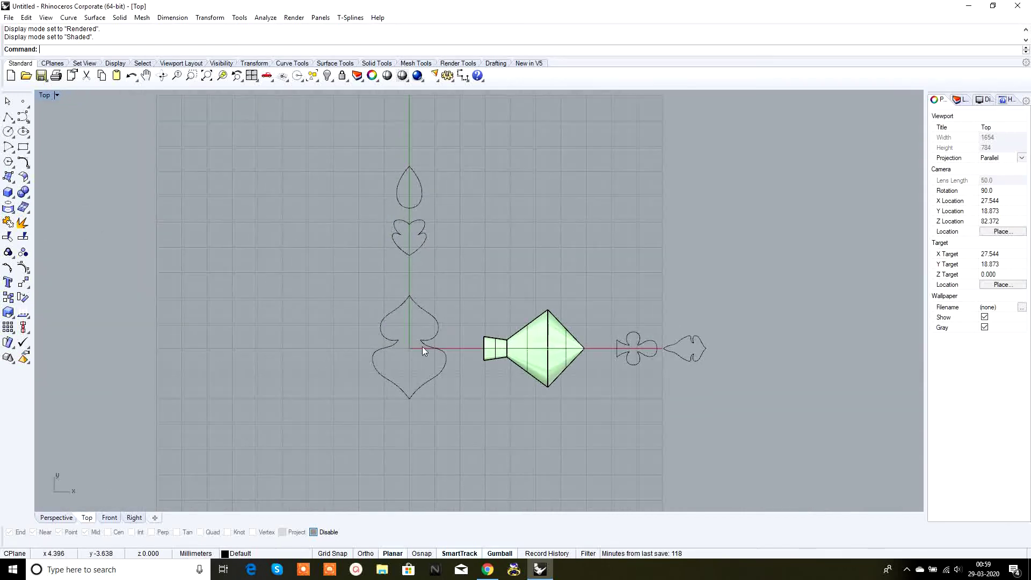
scroll(431, 362, up, 3)
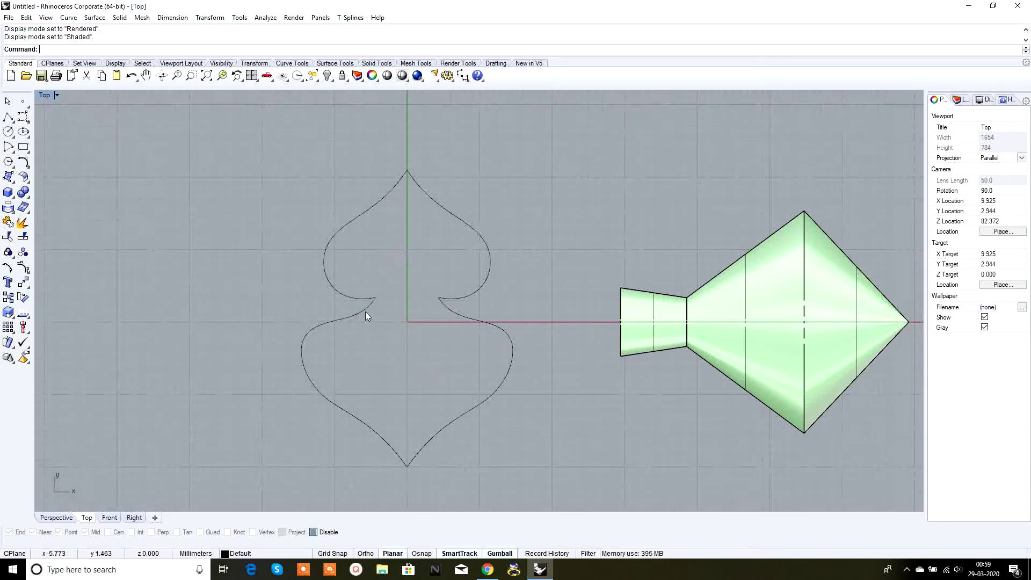
click(366, 311)
click(463, 317)
click(390, 310)
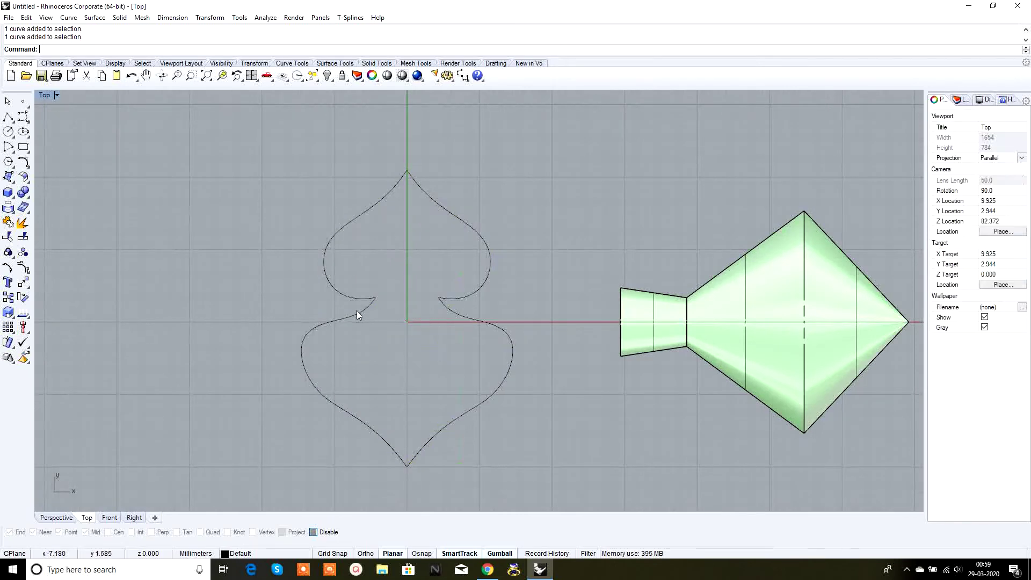
Draw a straight two-point interpolated curve joining the inner cusps at the central ornament's waist in the Top view
scroll(440, 324, down, 4)
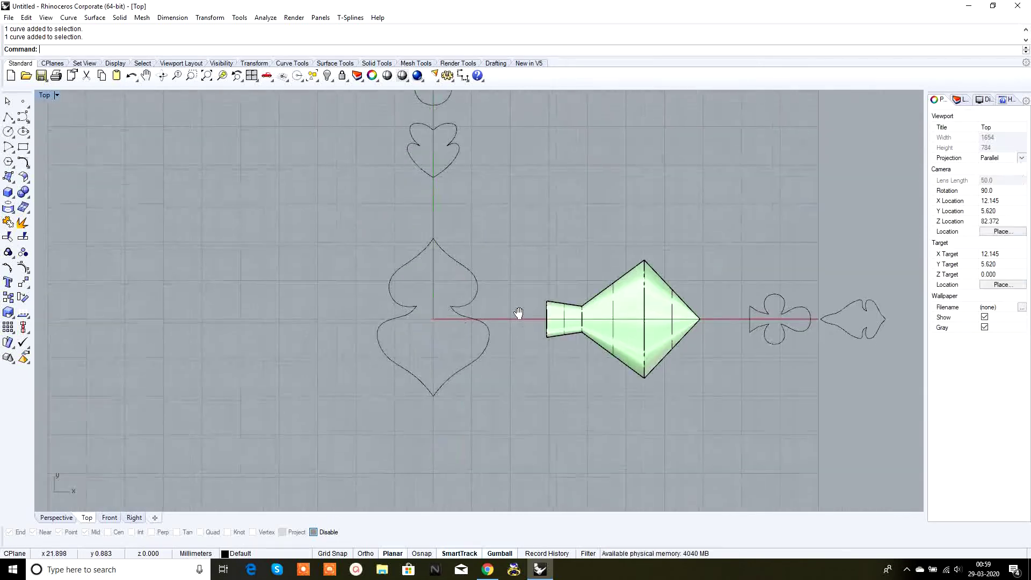
click(28, 123)
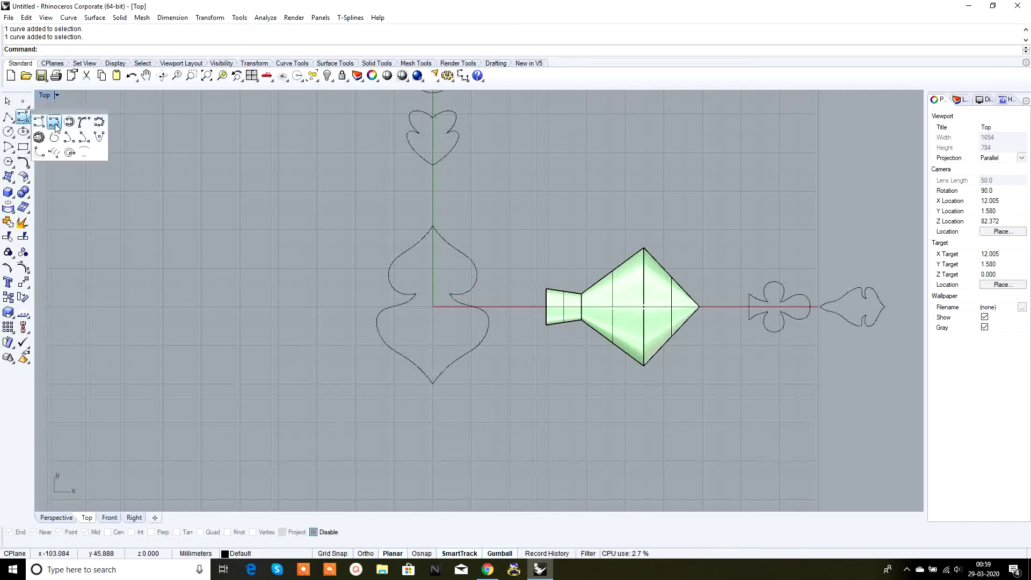
click(55, 124)
scroll(411, 289, up, 5)
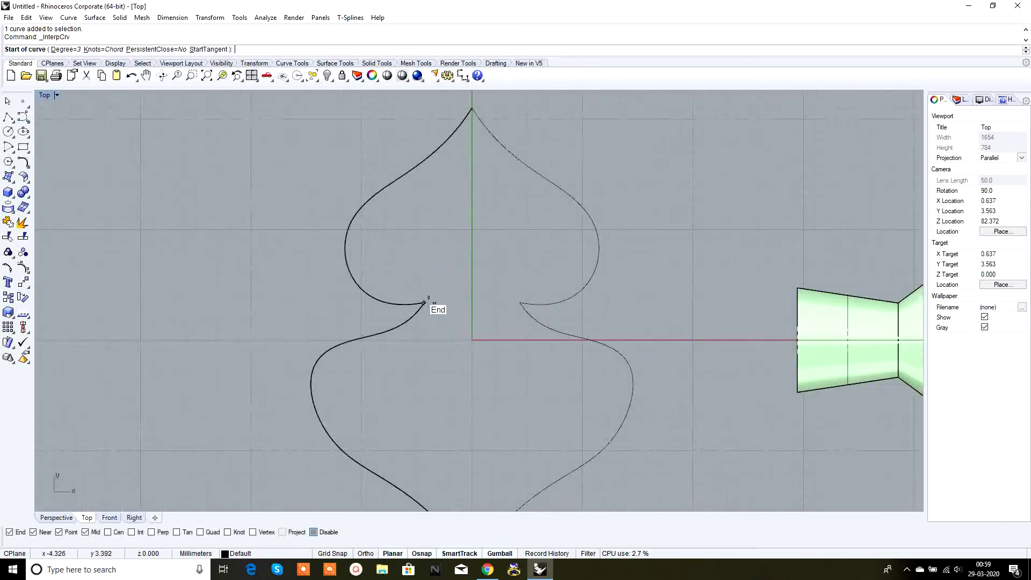
click(423, 304)
click(521, 304)
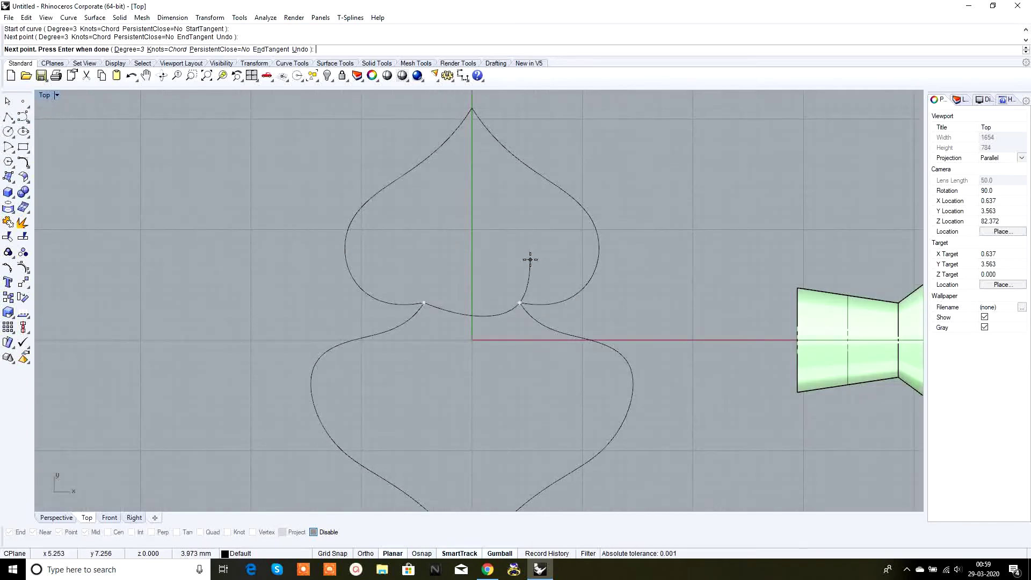
key(Return)
scroll(510, 322, down, 3)
right_drag(509, 331, 479, 306)
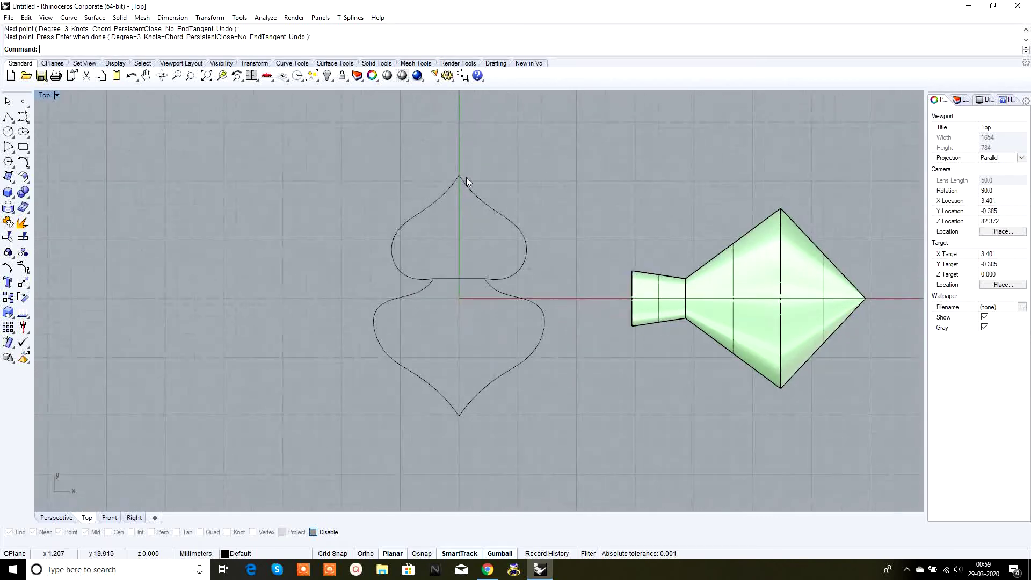
Show the waist curve's control points and check its two inner points by selecting them
scroll(467, 278, up, 3)
click(467, 278)
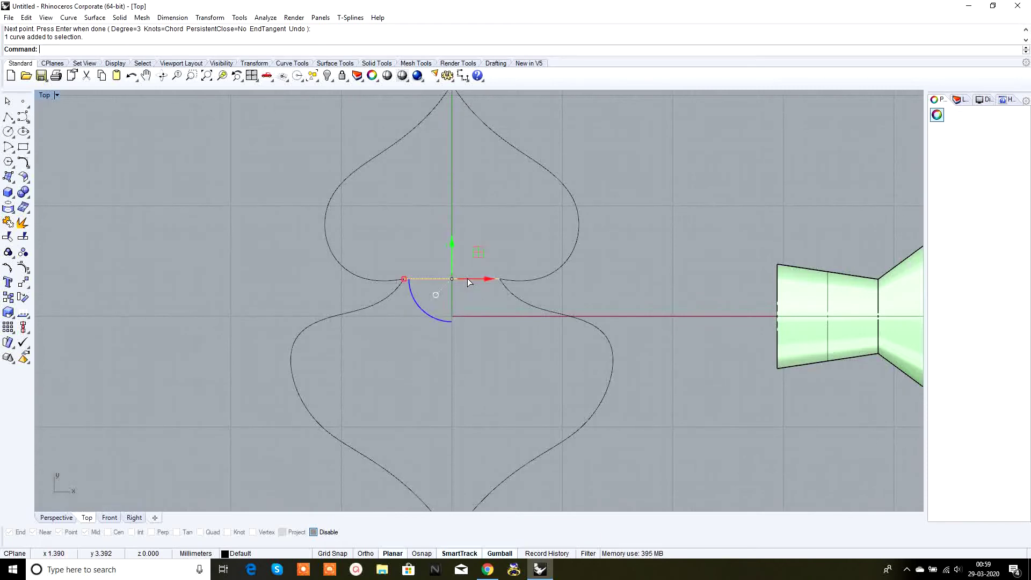
click(23, 267)
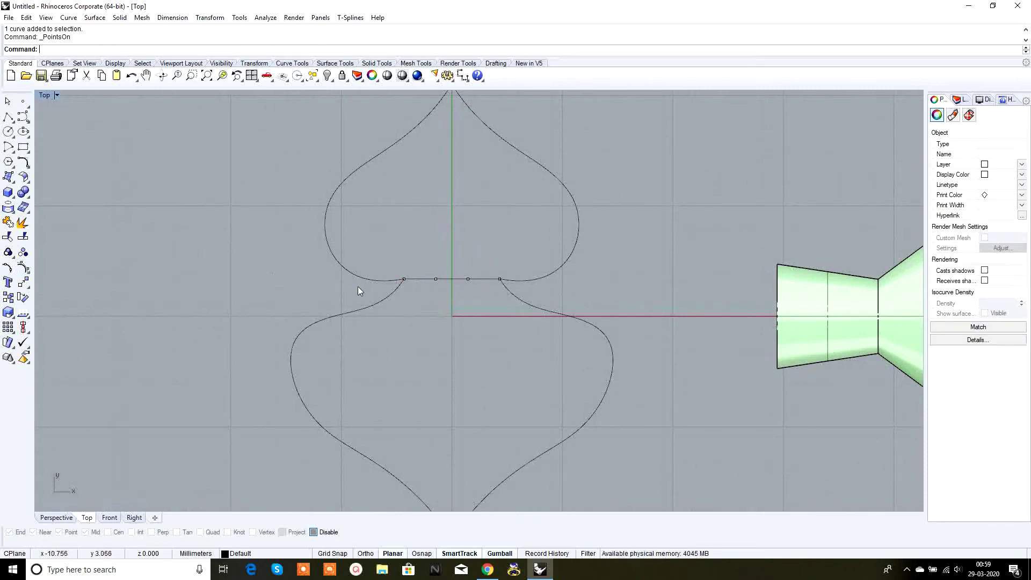
scroll(421, 280, up, 3)
drag(426, 208, 533, 332)
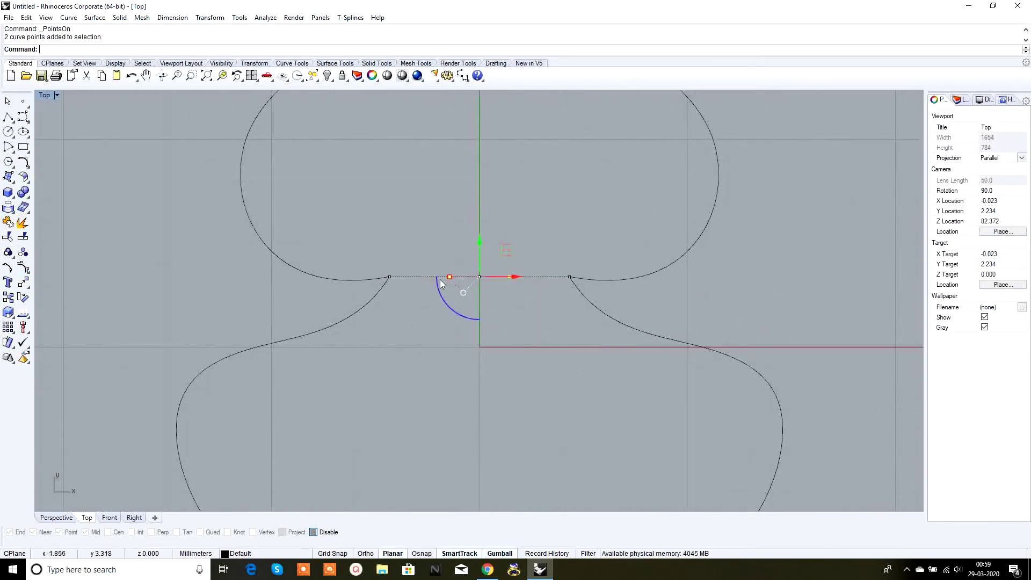
scroll(514, 327, down, 3)
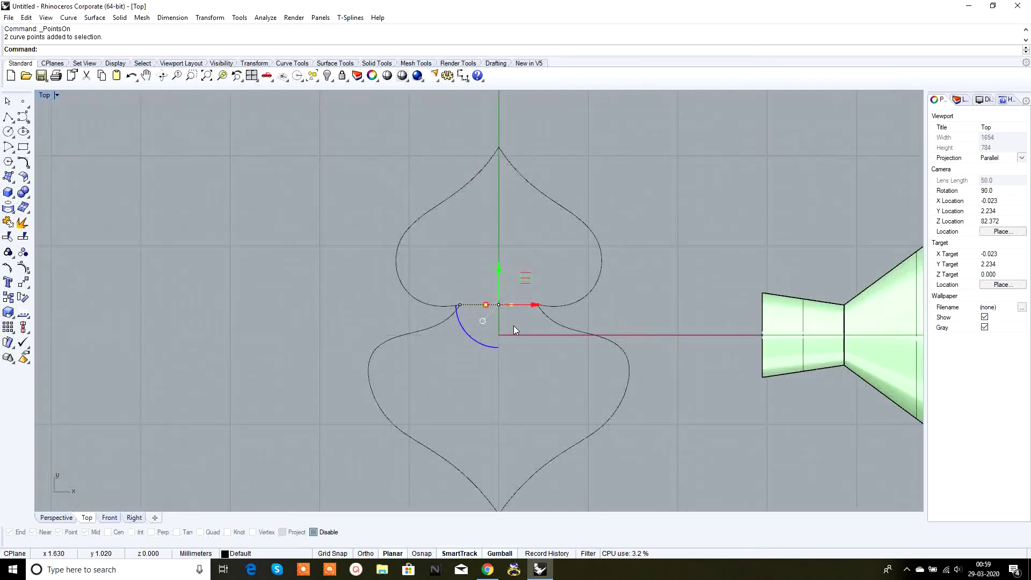
click(514, 354)
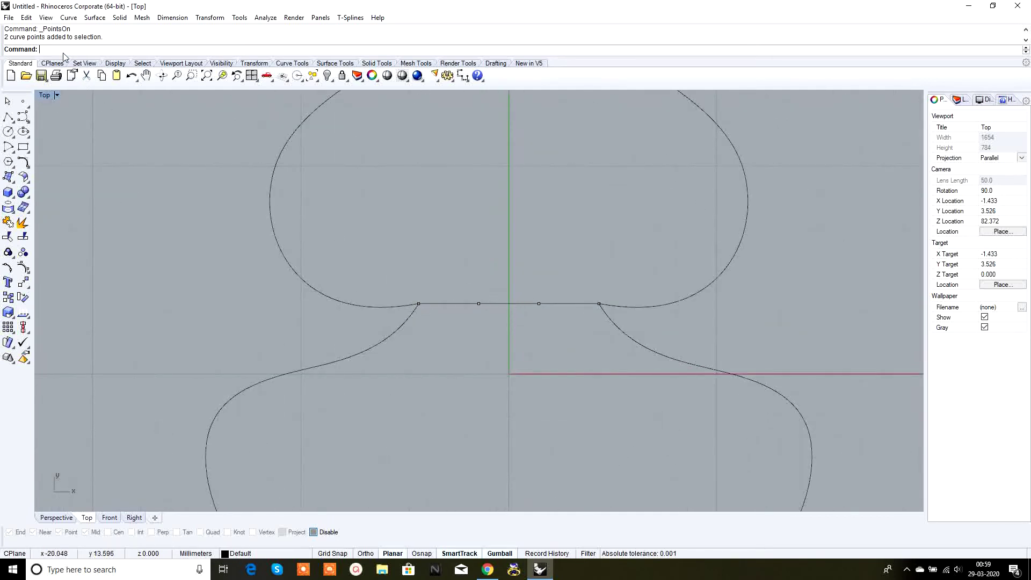
Insert a control point at the midpoint of the waist curve with InsertControlPoint
text(InsertControlPoint)
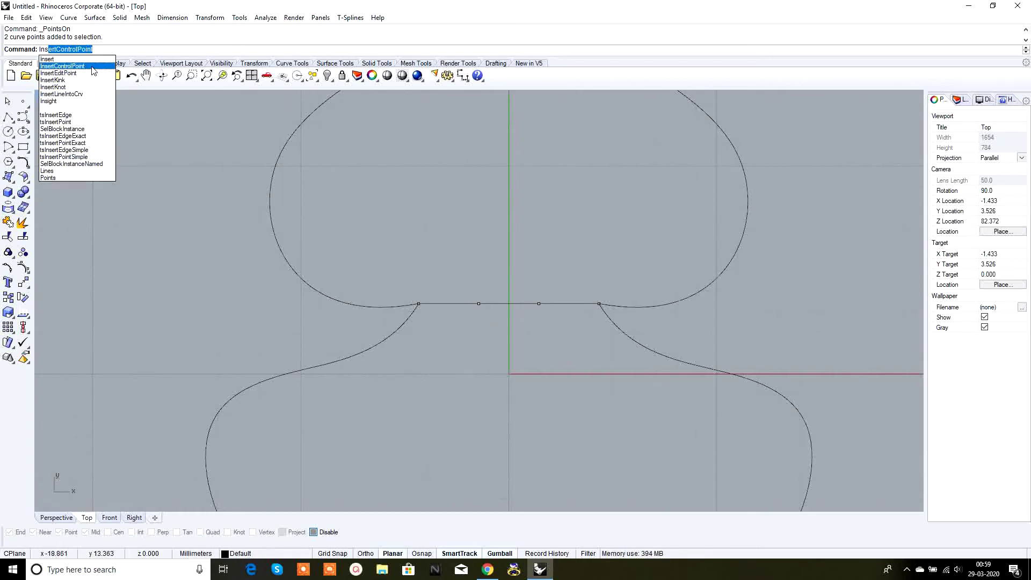
click(92, 68)
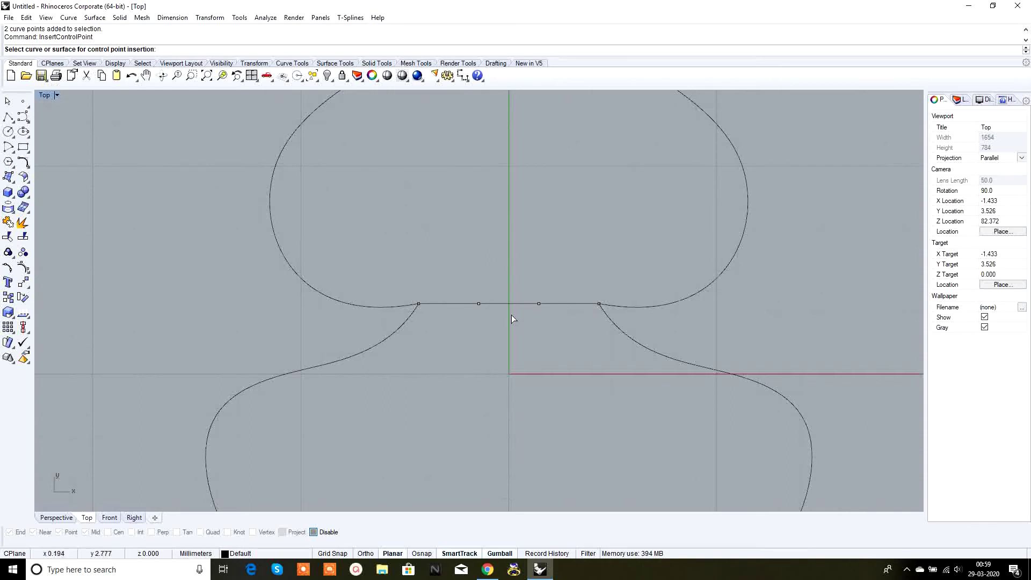
scroll(511, 315, up, 5)
scroll(514, 296, down, 3)
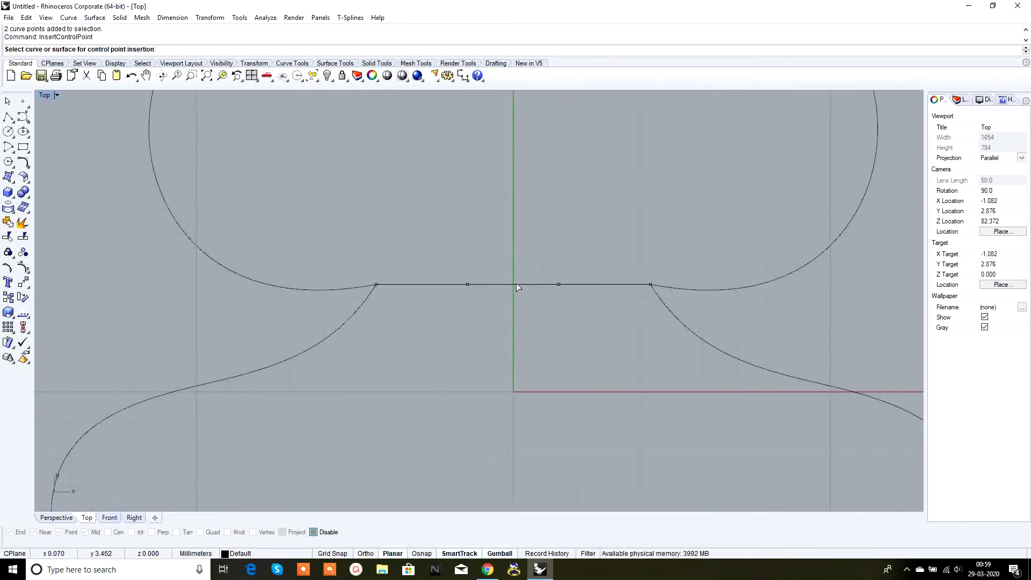
click(516, 284)
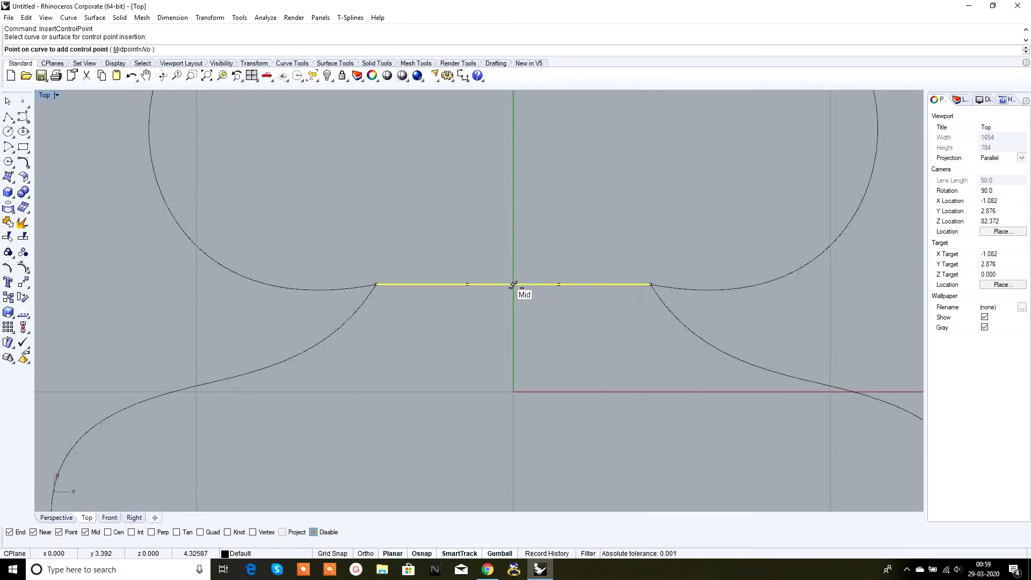
click(514, 285)
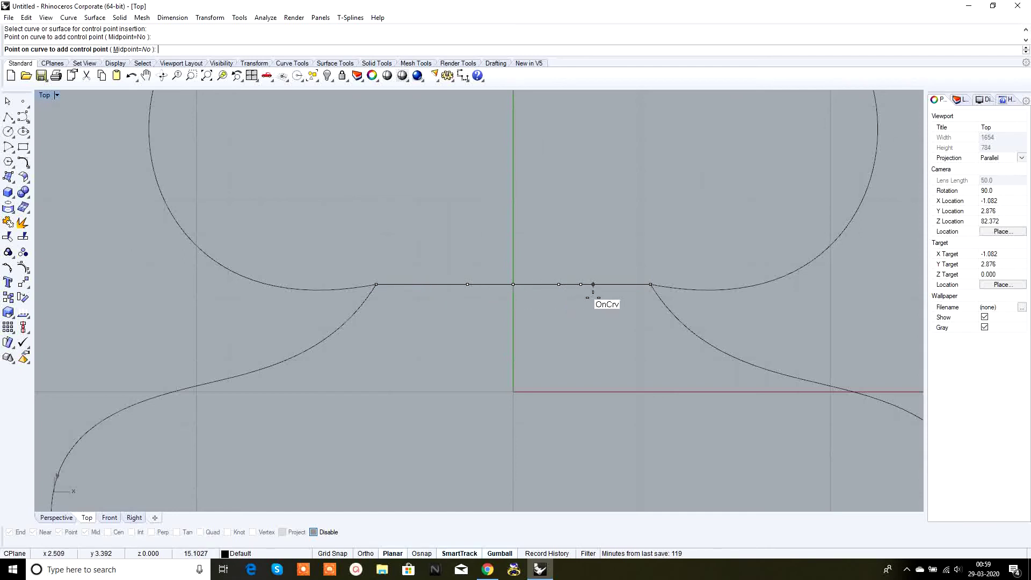
key(Return)
scroll(536, 318, down, 4)
scroll(512, 285, up, 4)
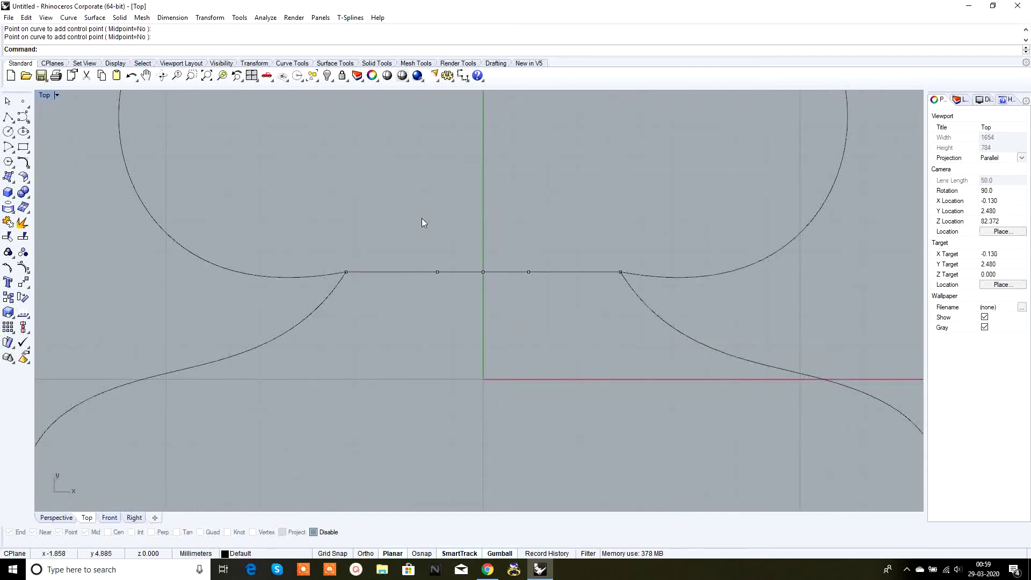
Scale the two control points flanking the waist curve's midpoint horizontally outward, moving them closer to its ends
drag(442, 288, 443, 290)
drag(519, 218, 542, 289)
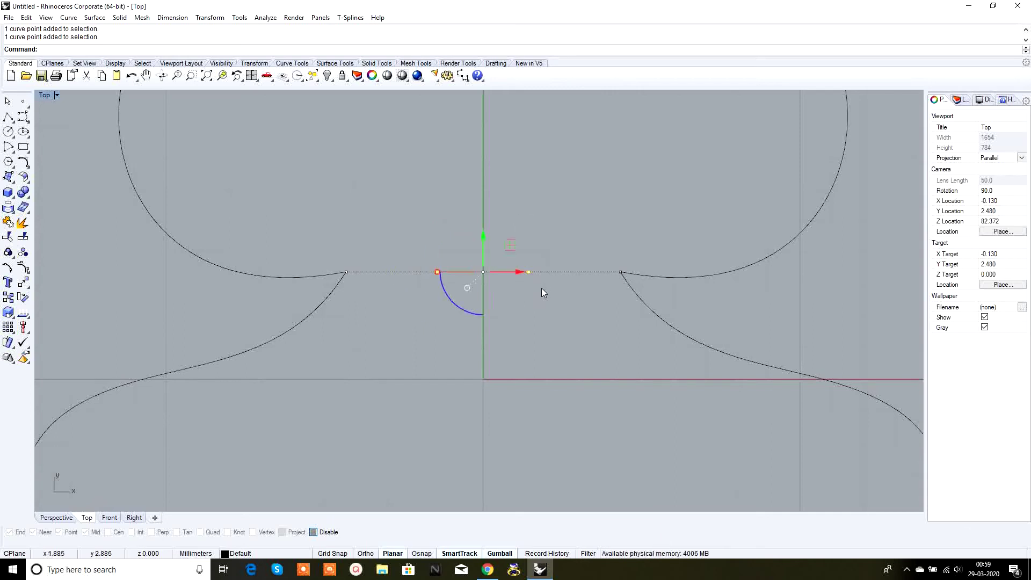
scroll(442, 273, up, 3)
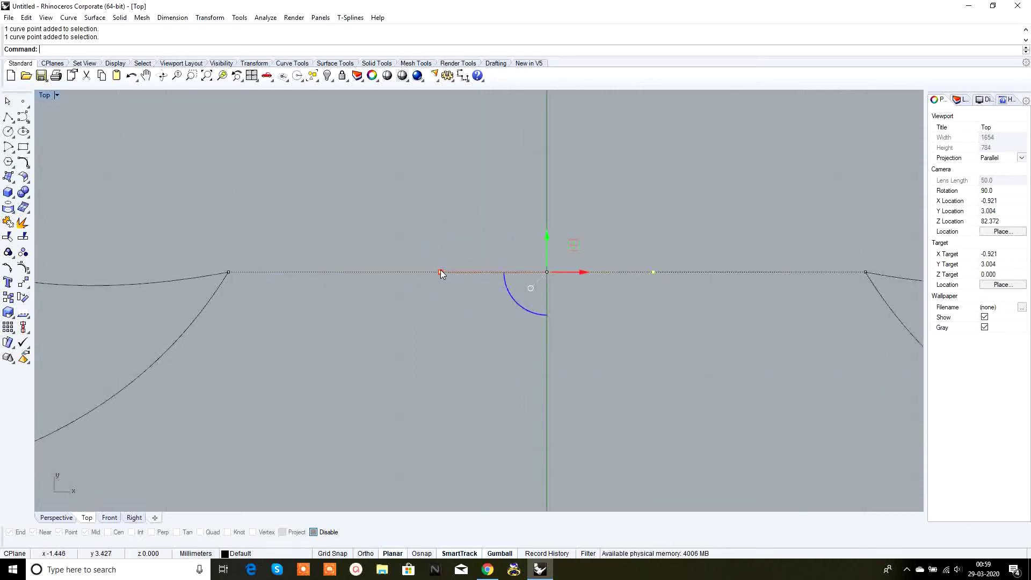
drag(440, 272, 372, 275)
scroll(484, 322, down, 3)
click(591, 341)
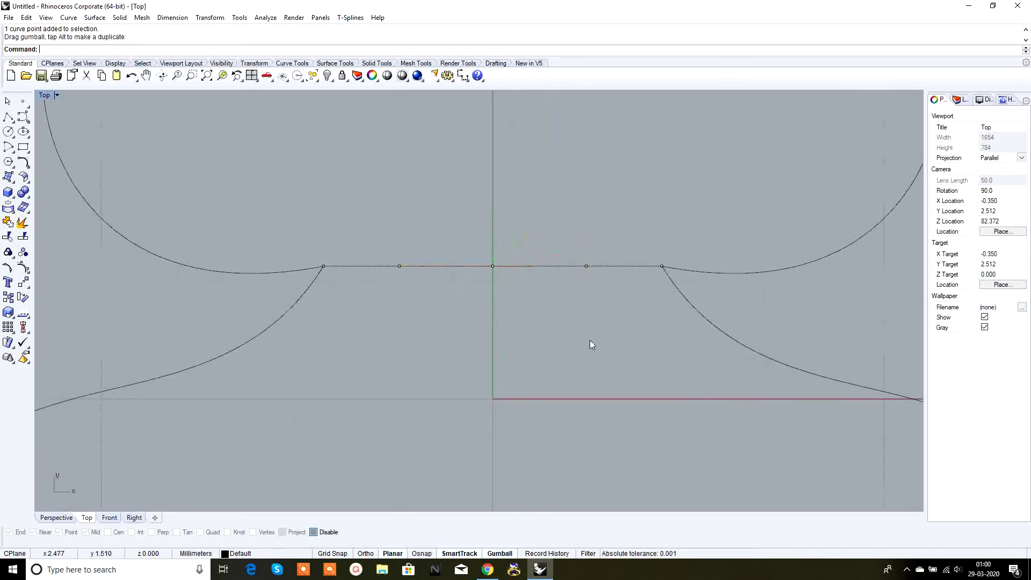
Lower the waist curve's three inner control points together below the base line in the Front view
scroll(499, 301, down, 3)
drag(431, 234, 549, 318)
click(110, 518)
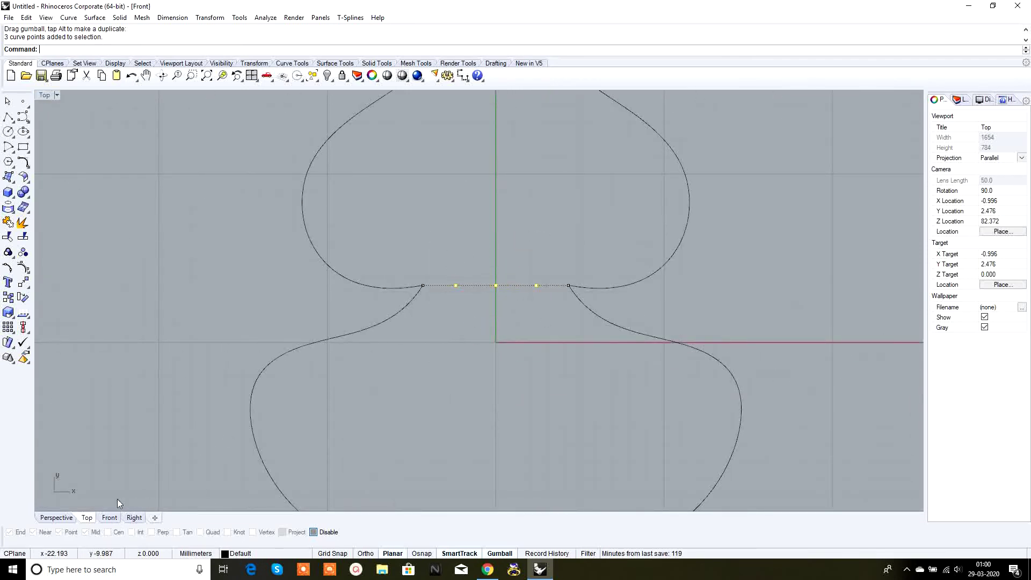
right_drag(676, 391, 386, 352)
scroll(522, 327, up, 5)
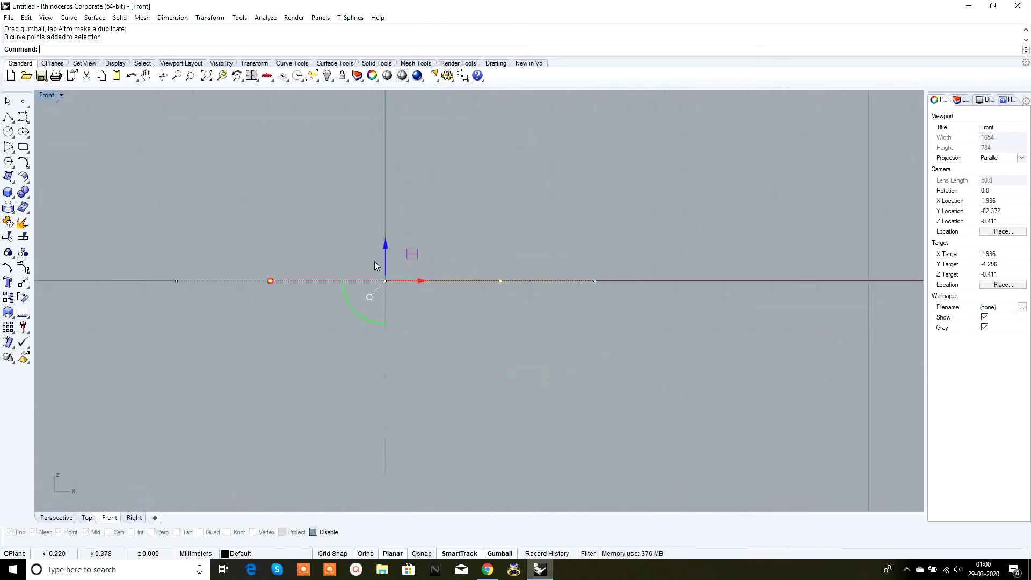
drag(386, 242, 385, 271)
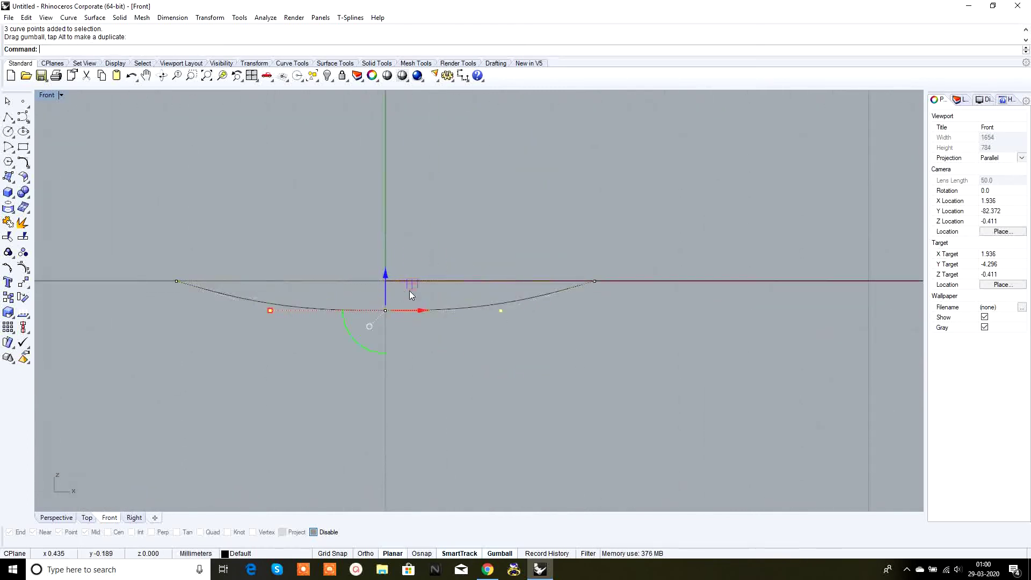
scroll(424, 293, down, 2)
right_drag(446, 293, 486, 316)
click(494, 256)
scroll(508, 298, down, 1)
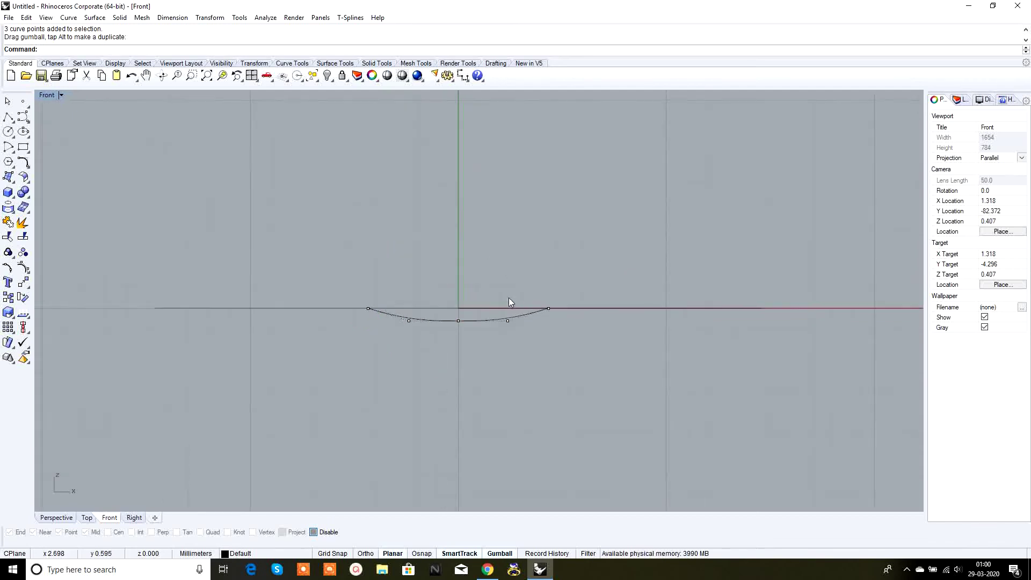
Raise the waist curve's middle control point above the base line to form a wave, and hide the control points in the Perspective view
scroll(414, 287, up, 2)
drag(425, 246, 469, 341)
scroll(461, 331, up, 1)
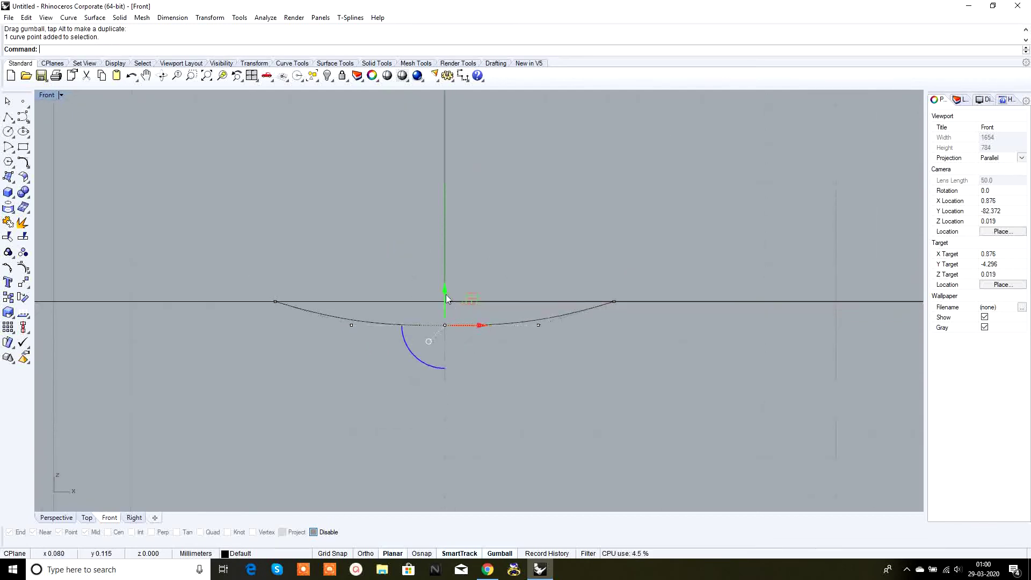
drag(446, 294, 450, 223)
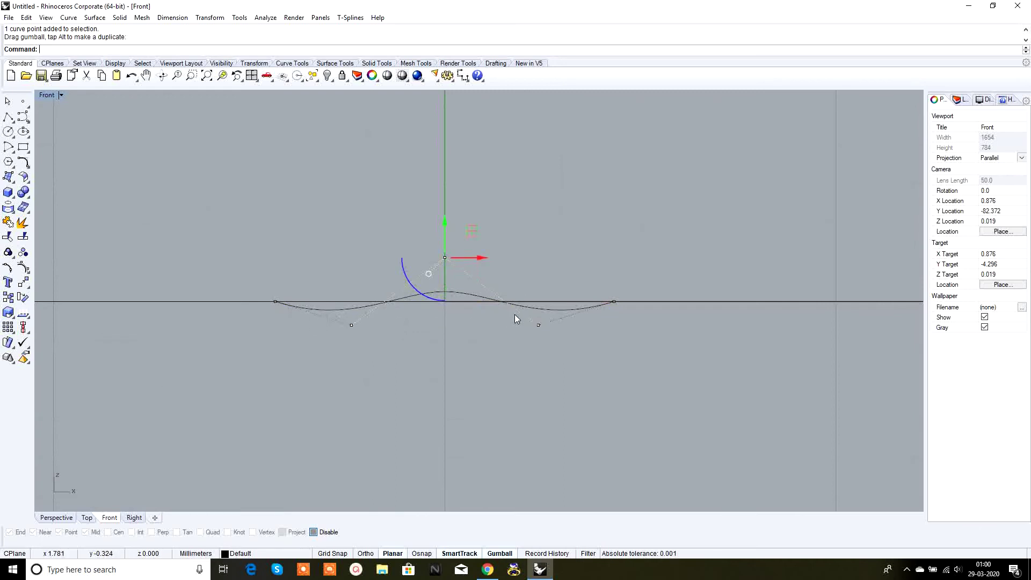
click(503, 340)
click(70, 517)
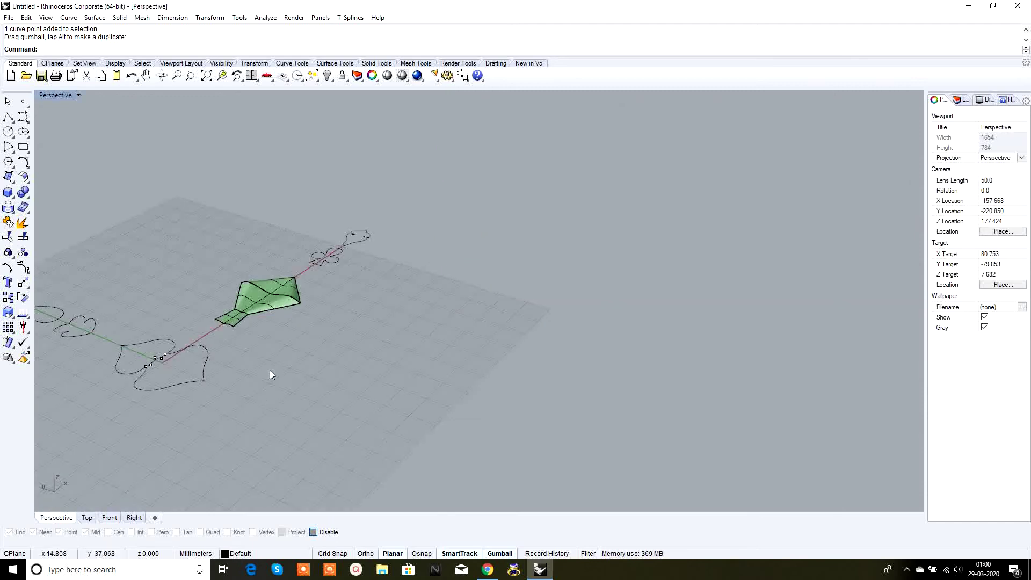
scroll(270, 369, up, 10)
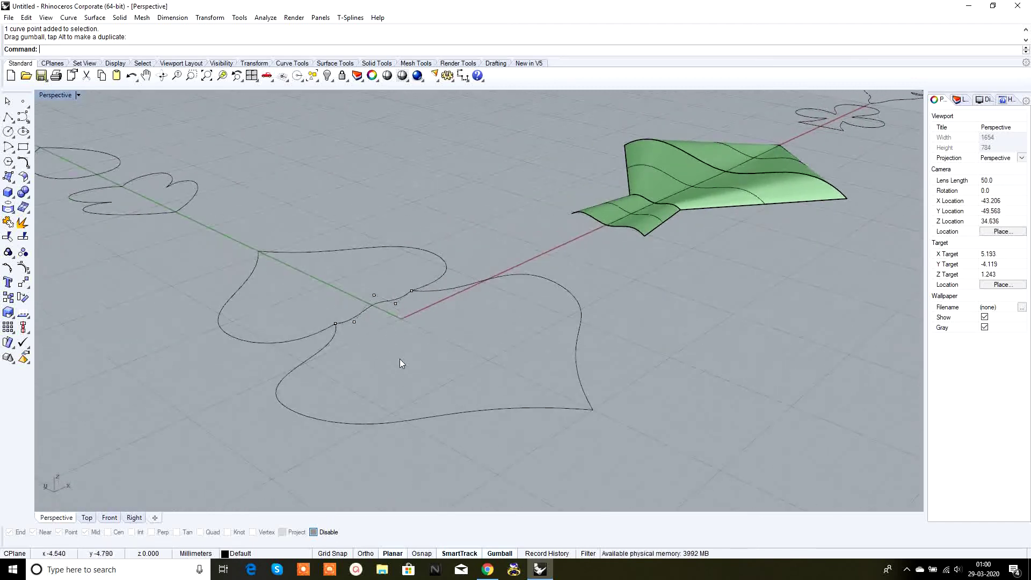
right_drag(405, 318, 391, 336)
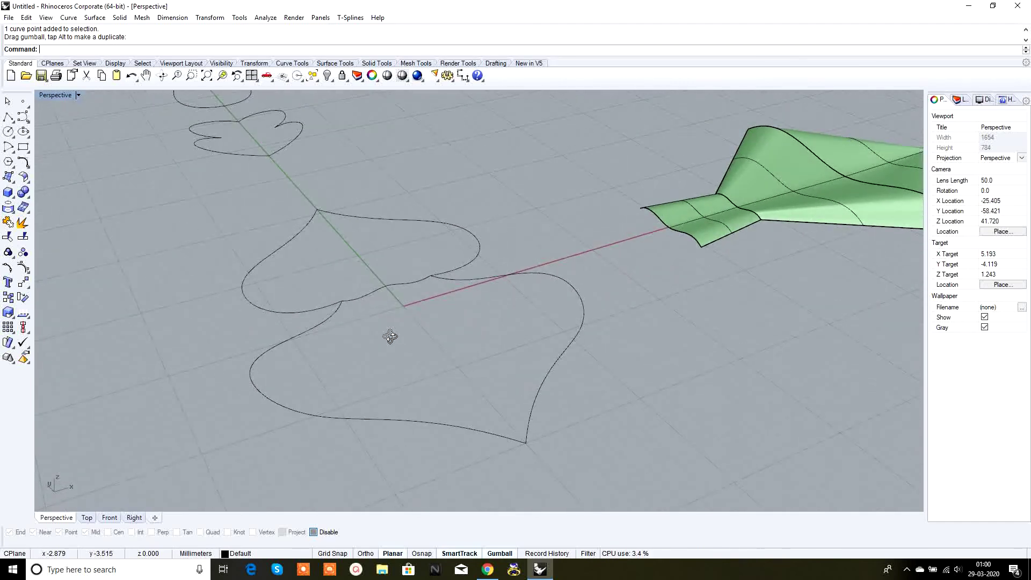
Try a Sweep2 with the central ornament's two mirrored outlines as rails and the wavy waist curve as unsimplified cross section, and undo it
text(weep2)
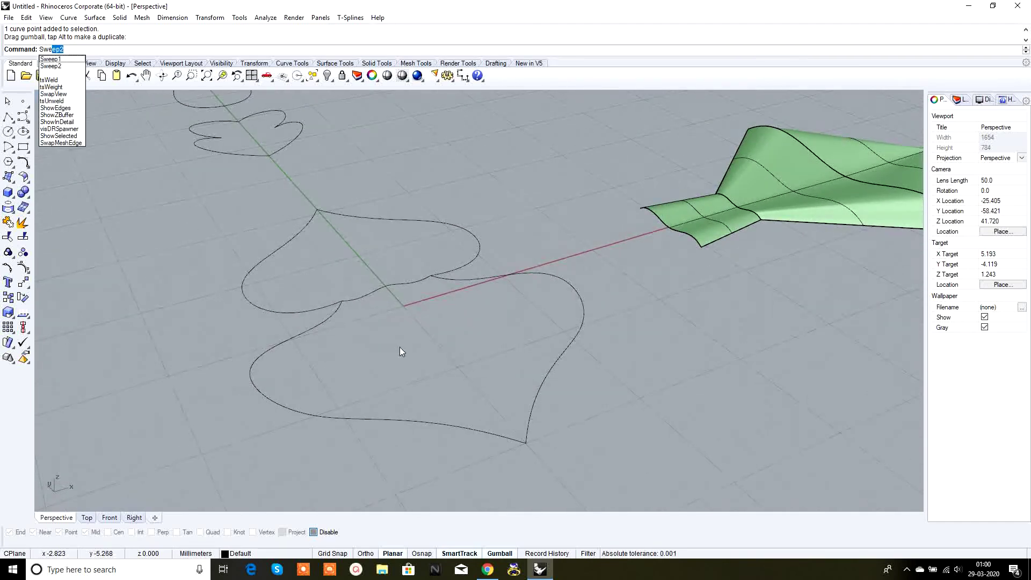
key(Return)
click(356, 419)
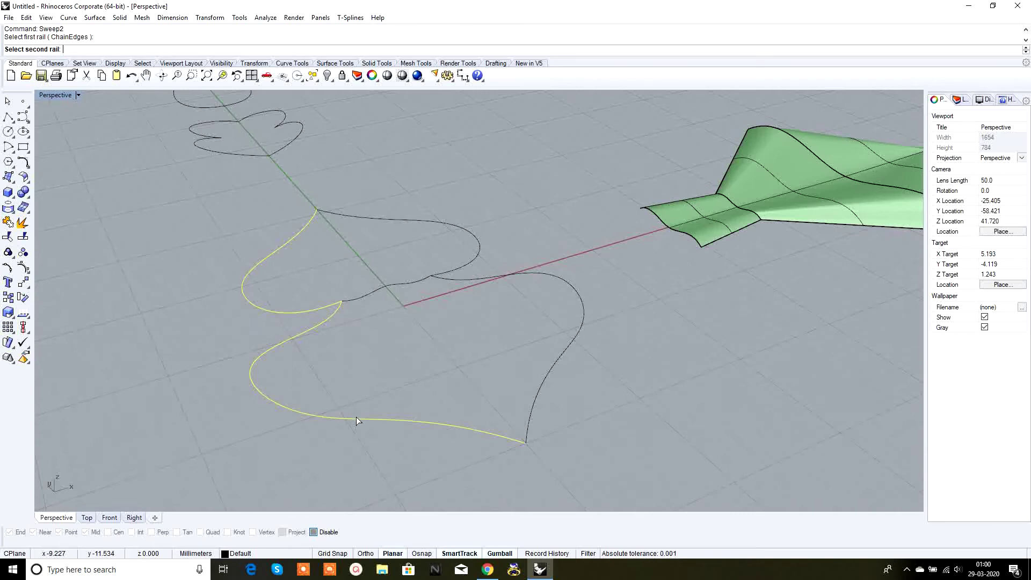
click(557, 355)
click(382, 290)
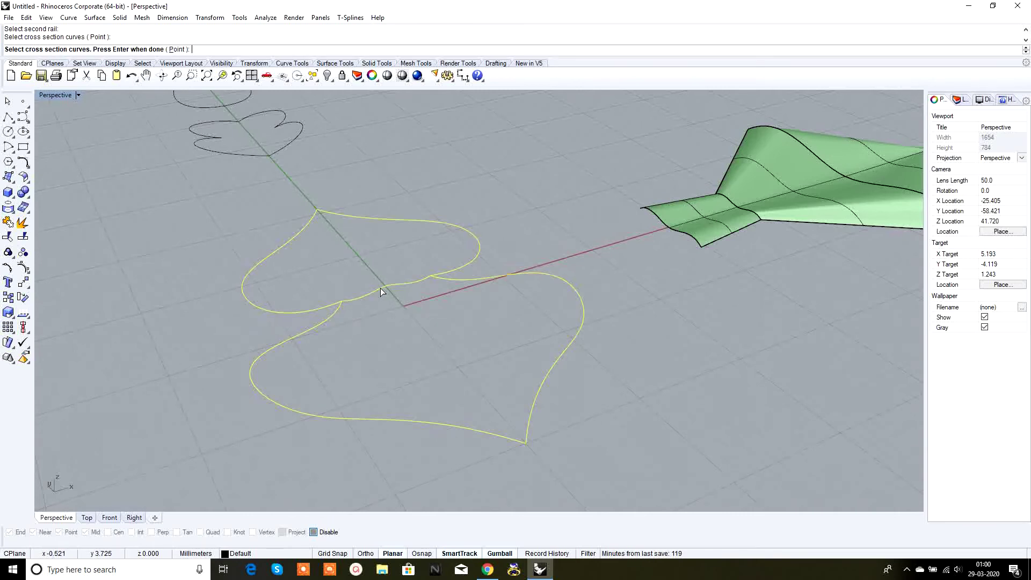
key(Return)
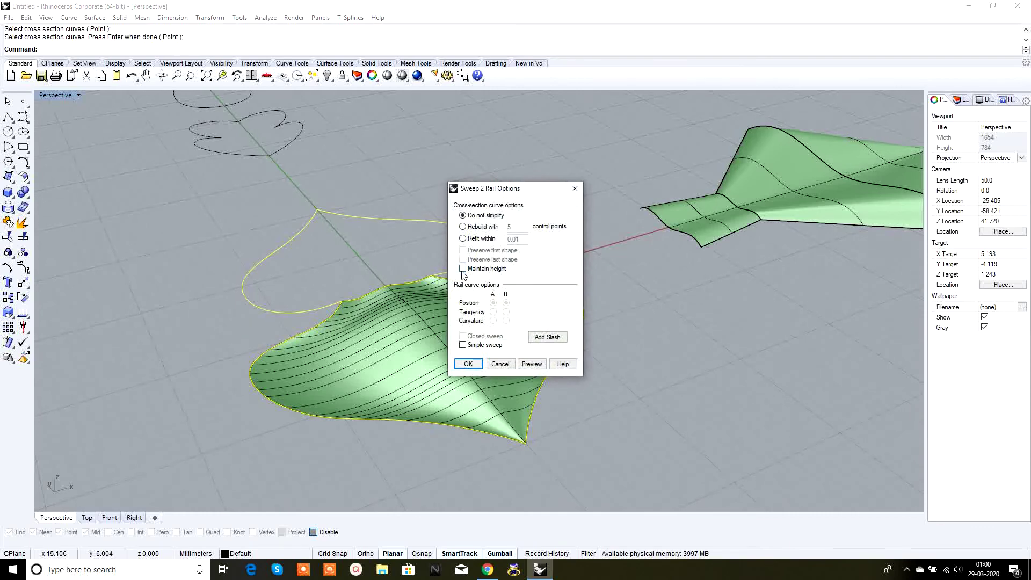
click(470, 365)
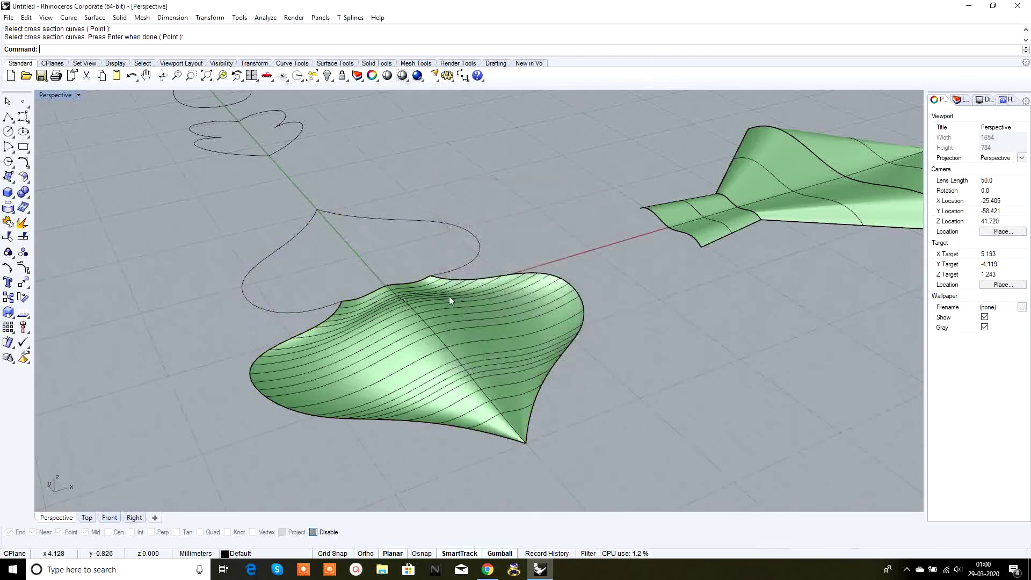
right_drag(451, 298, 466, 346)
key(ctrl+z)
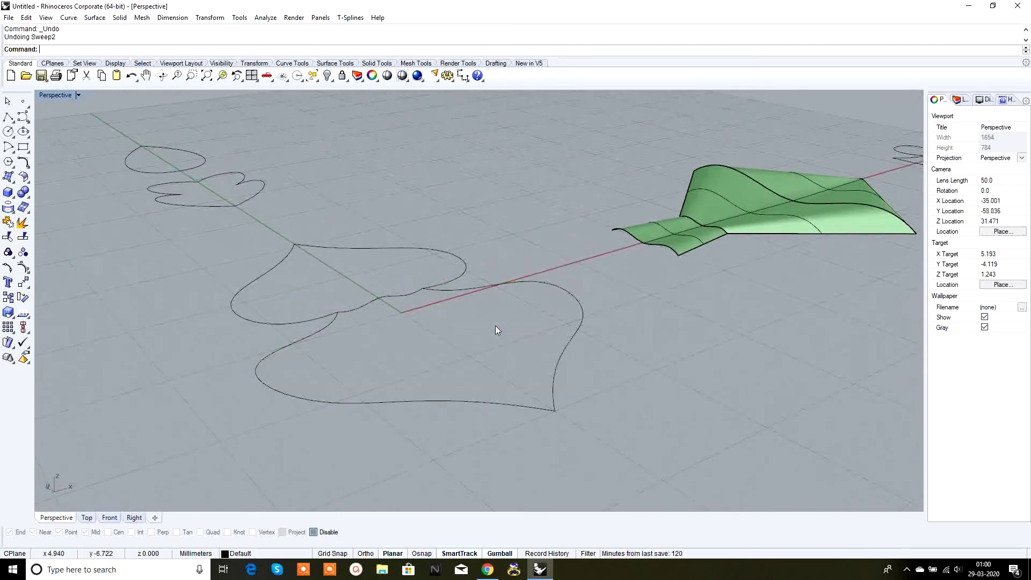
Try sweeping the central ornament's lower section along its two outlines with the waist curve and Maintain height enabled, and undo it
right_click(495, 274)
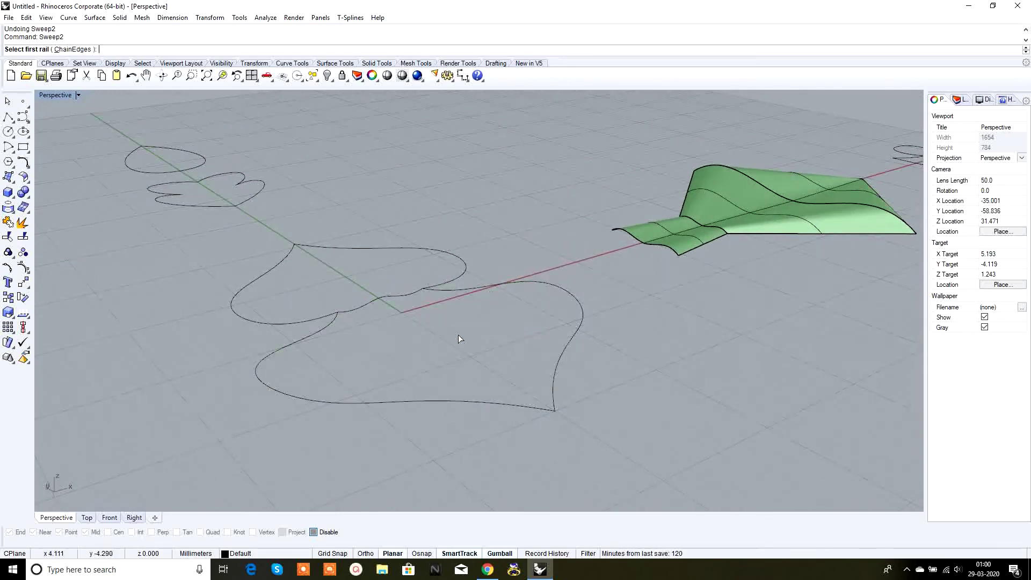
click(398, 402)
click(570, 340)
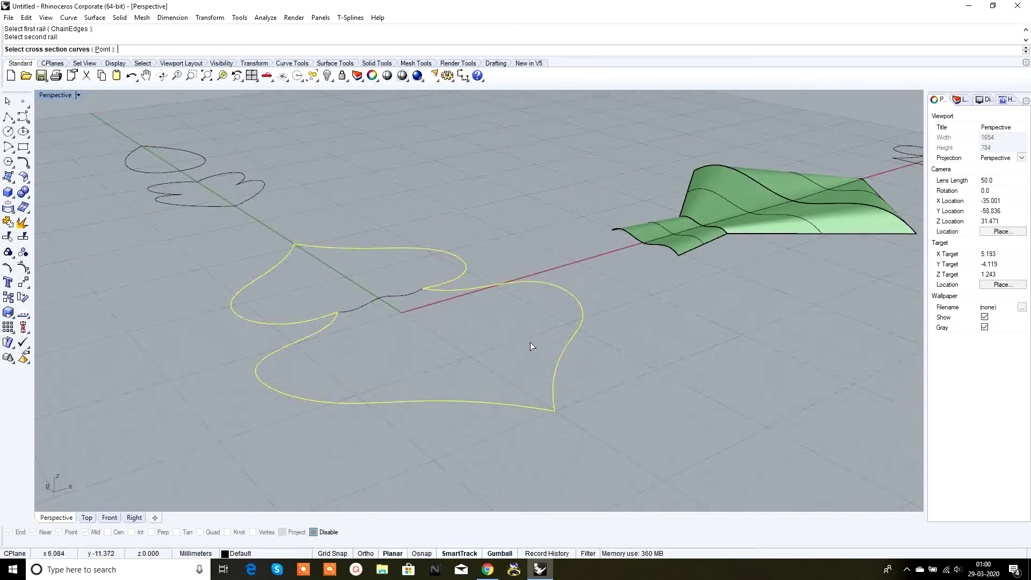
click(391, 295)
right_click(499, 327)
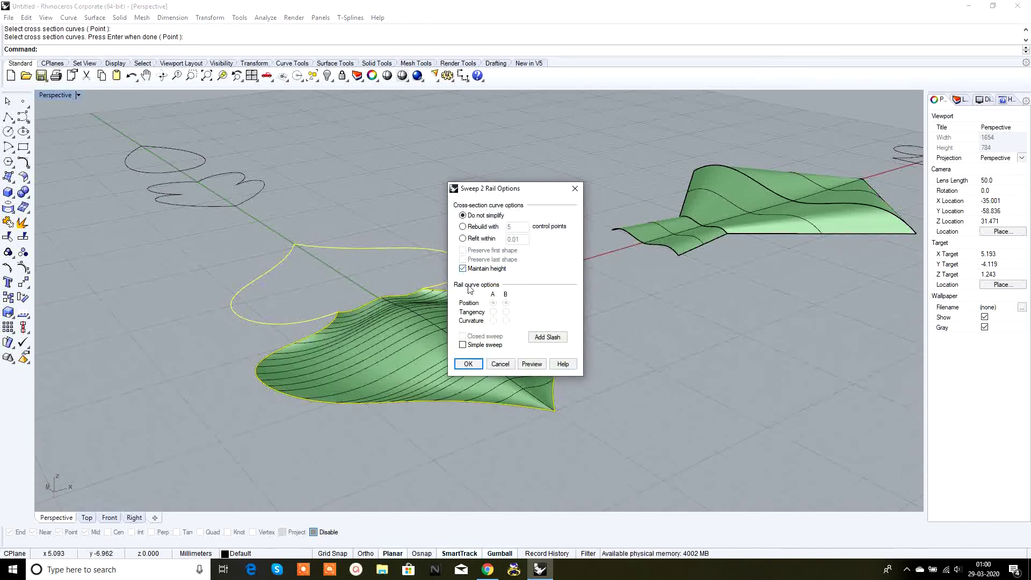
click(469, 364)
right_drag(446, 347, 232, 279)
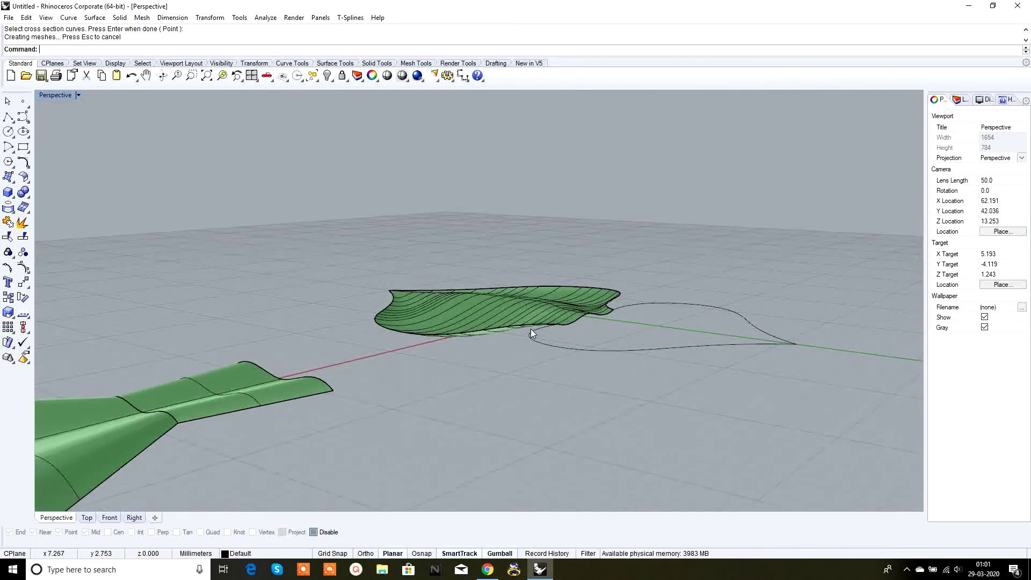
key(ctrl+z)
right_drag(517, 264, 673, 278)
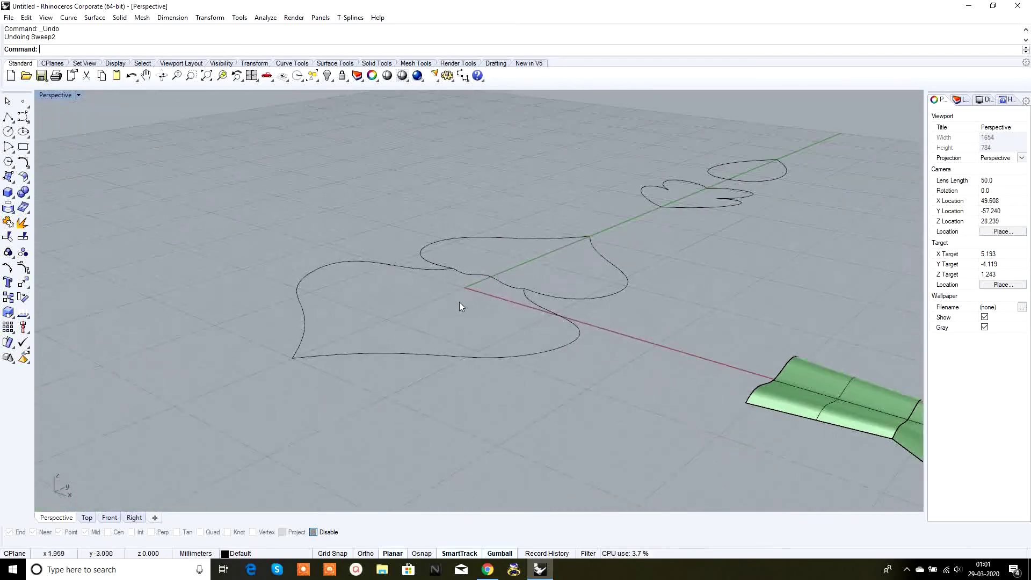
right_drag(459, 302, 458, 315)
key(Return)
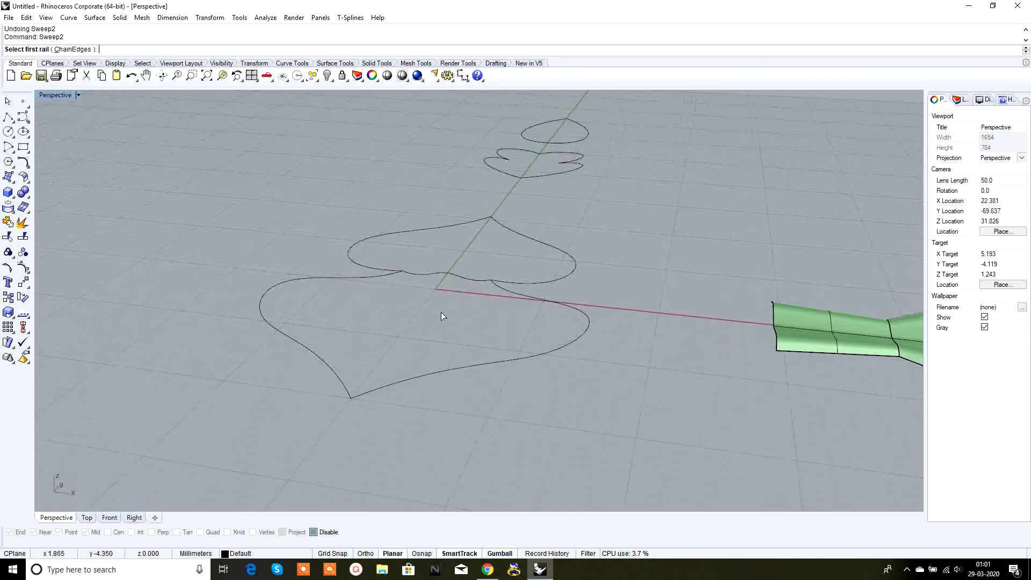
click(318, 355)
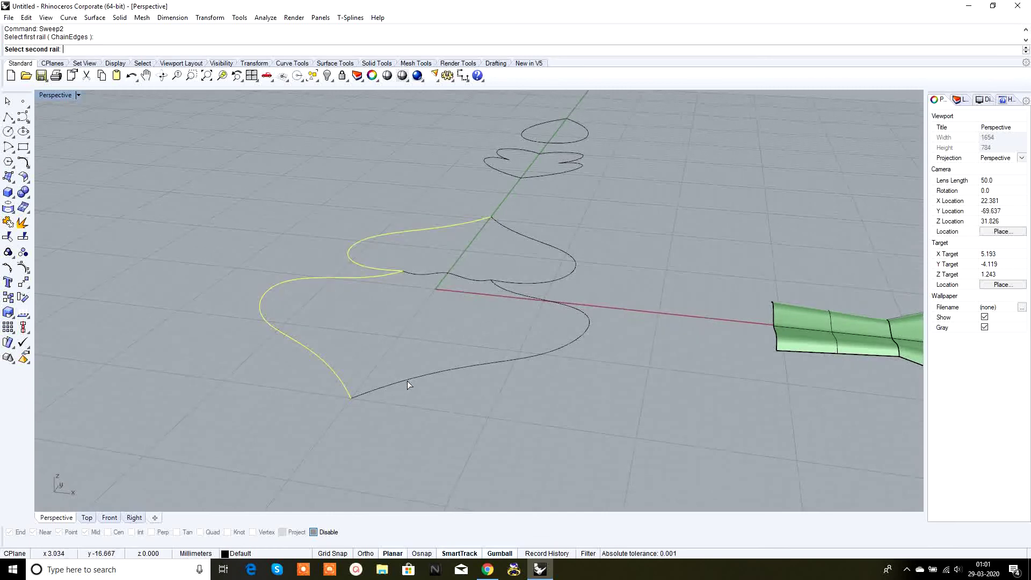
key(Escape)
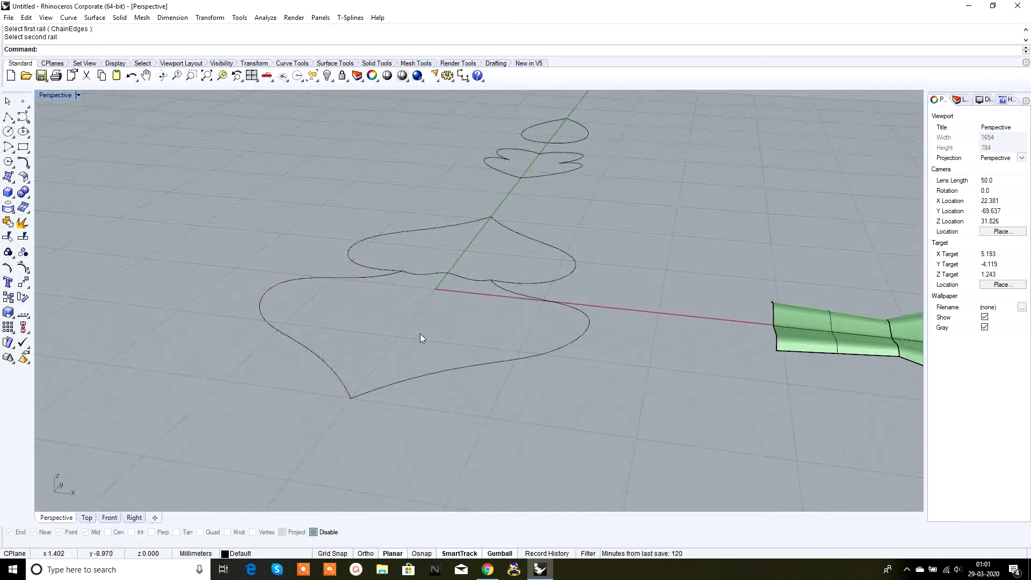
Create the central ornament's larger pointed section with Sweep2, using both mirrored outlines as rails and the wavy waist curve as unsimplified cross section
right_drag(420, 334, 463, 342)
key(Return)
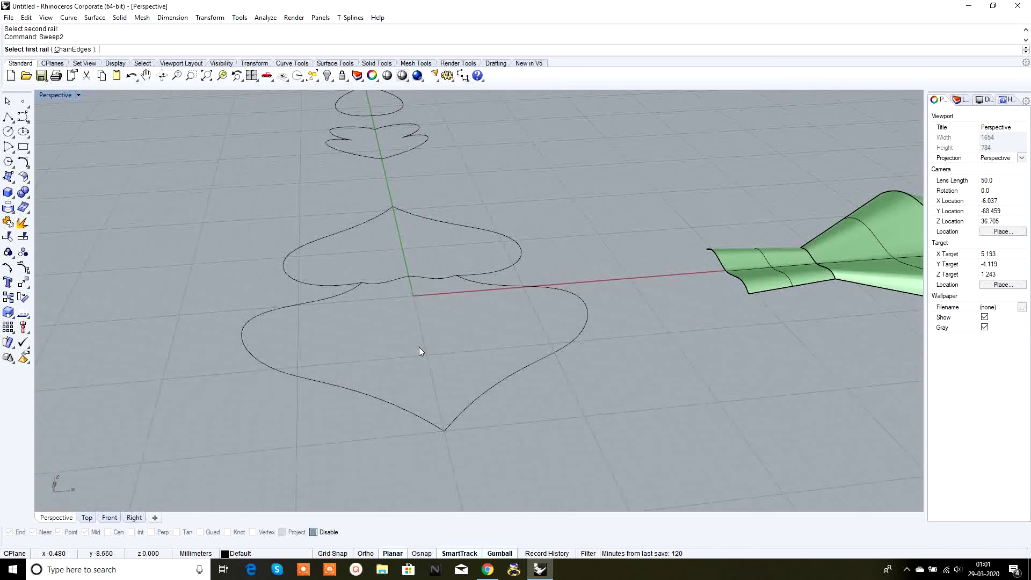
click(358, 390)
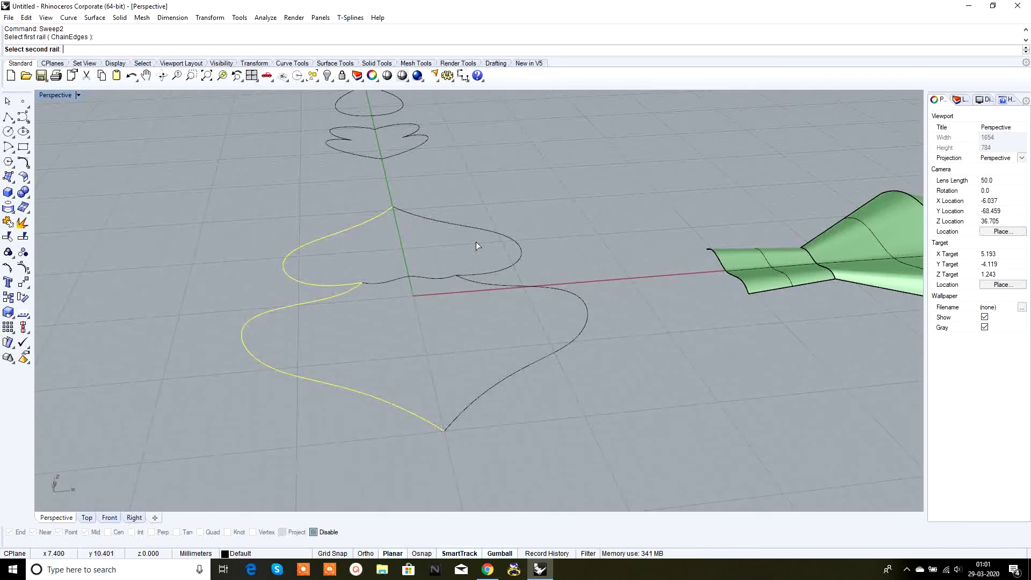
right_drag(476, 246, 476, 216)
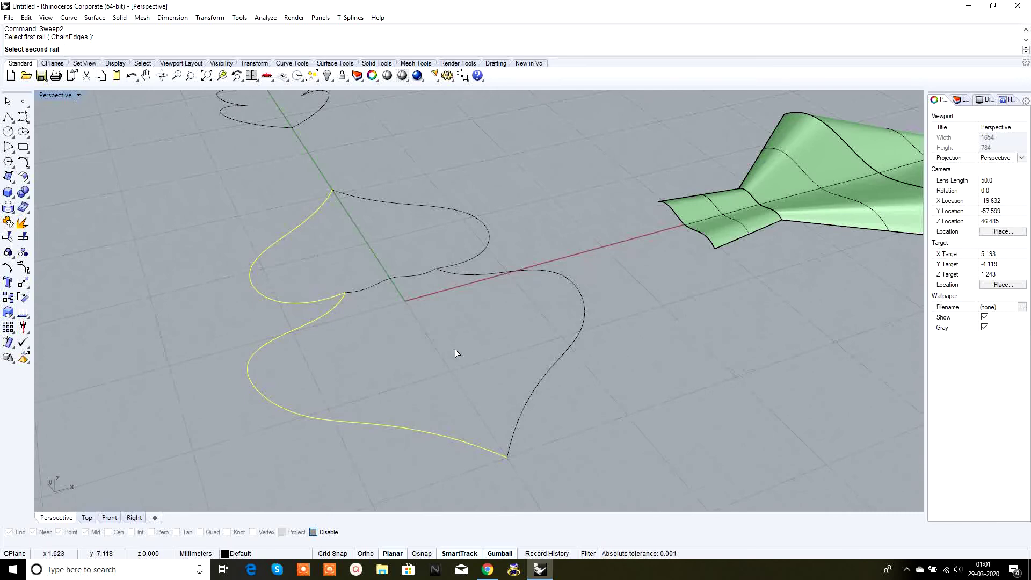
click(540, 382)
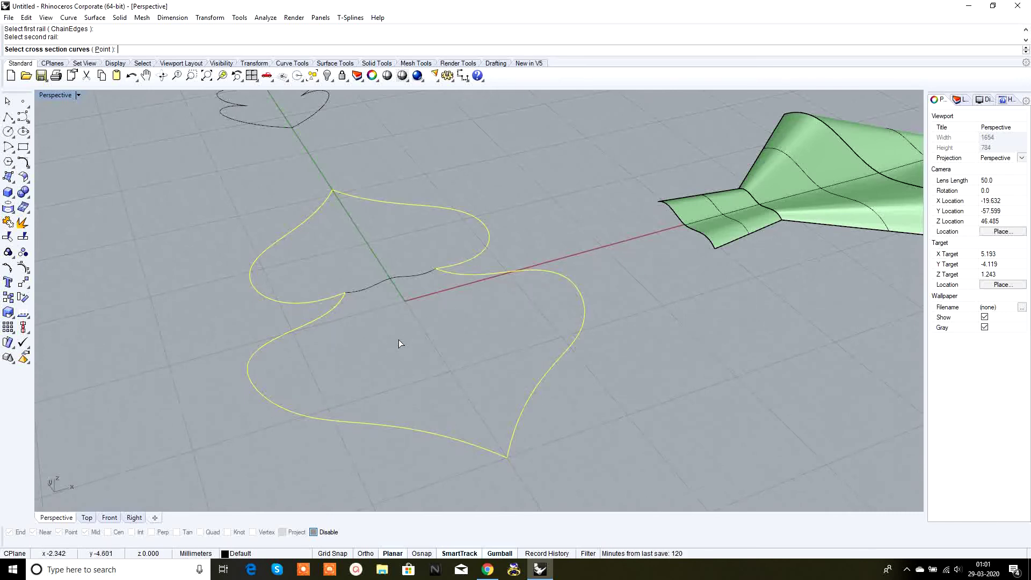
click(412, 276)
key(Return)
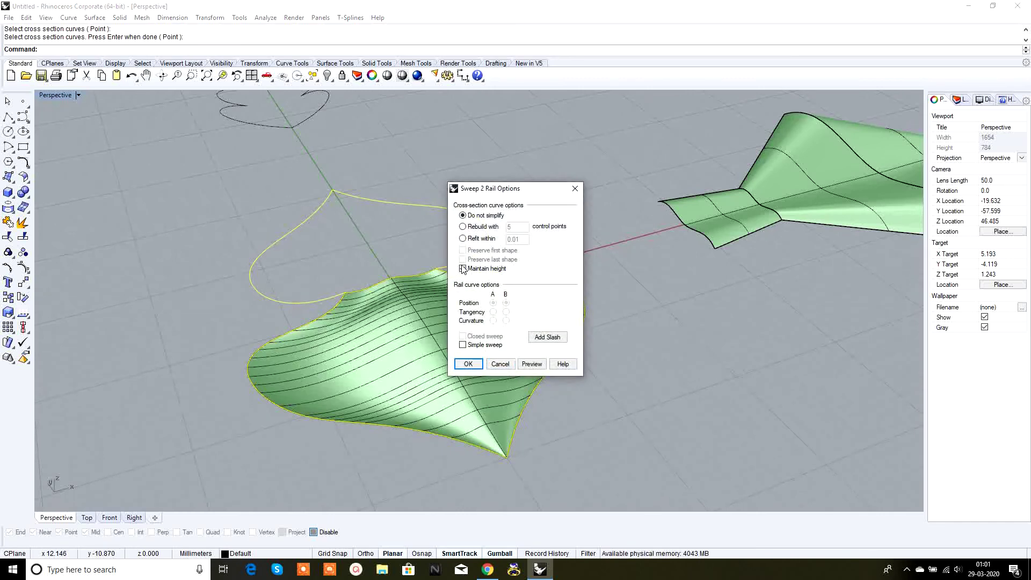
click(469, 364)
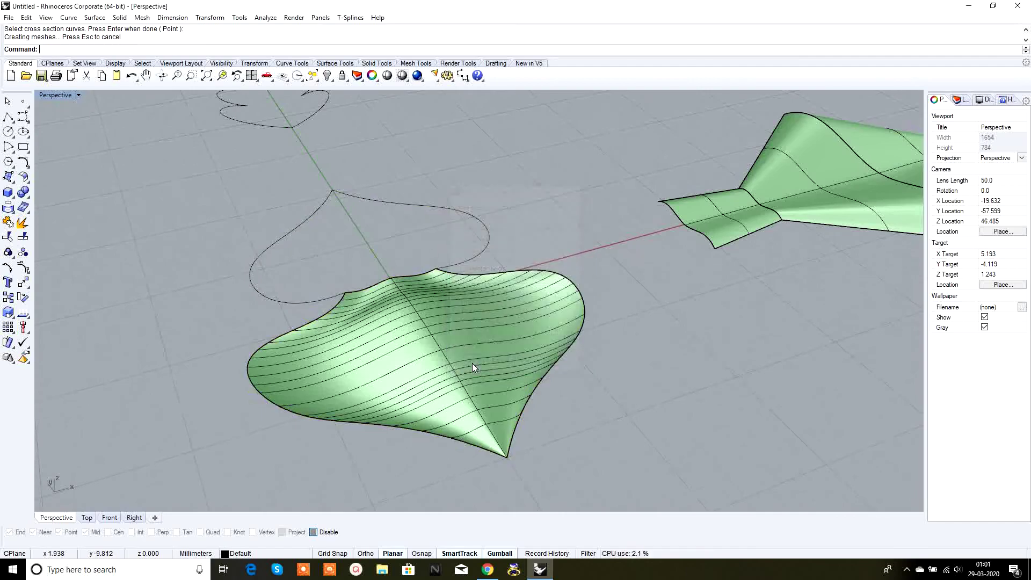
Sweep the ornament's remaining heart-shaped section with Sweep2 along the same two outlines, picking the waist curve rather than the surface edge as cross section
right_drag(364, 320, 617, 334)
key(Return)
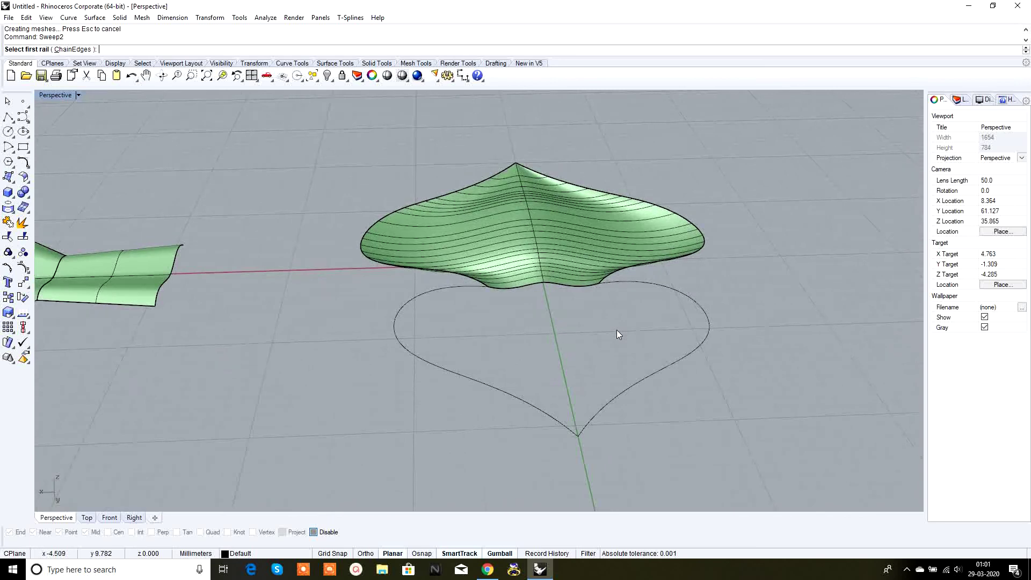
click(462, 376)
click(631, 385)
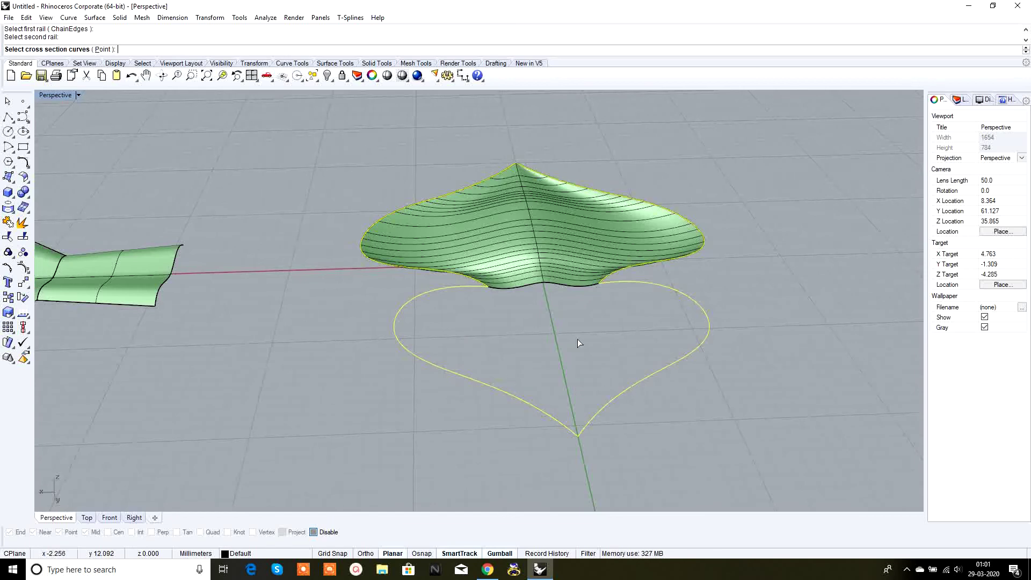
click(562, 286)
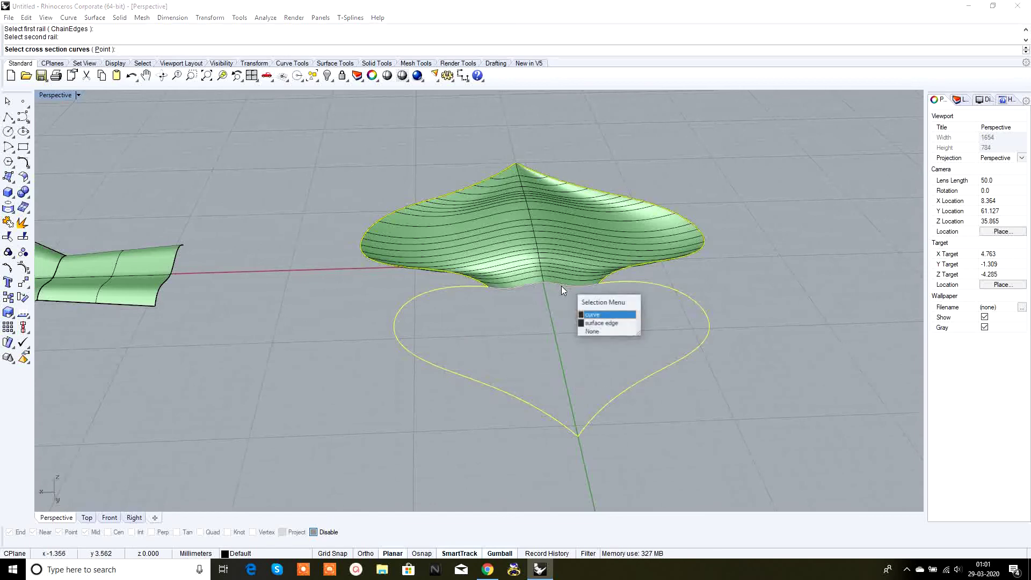
click(586, 315)
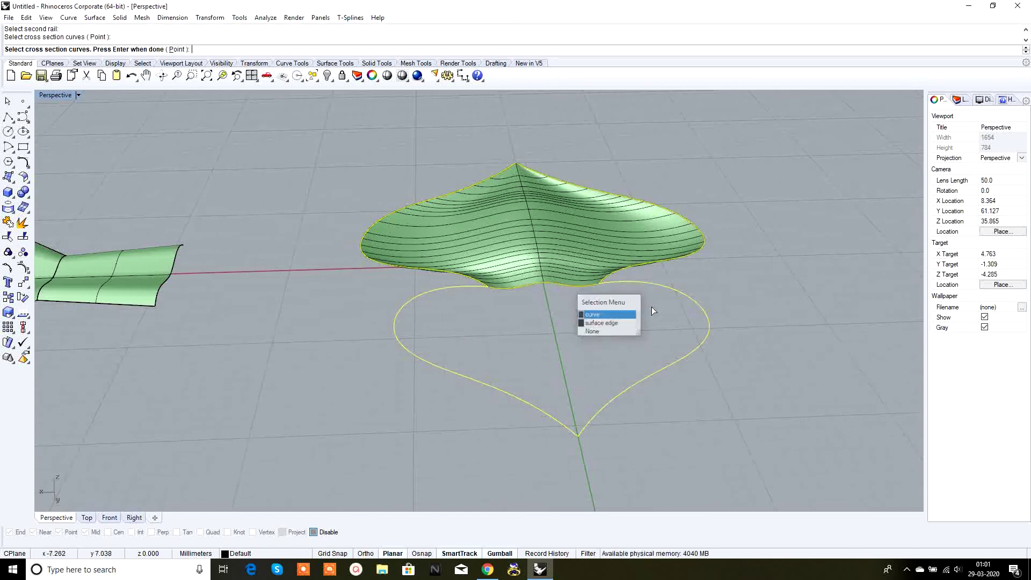
right_click(712, 286)
key(Return)
Join the ornament's two swept surfaces into one polysurface and check it by selecting the whole ornament
right_drag(712, 285, 531, 256)
click(531, 256)
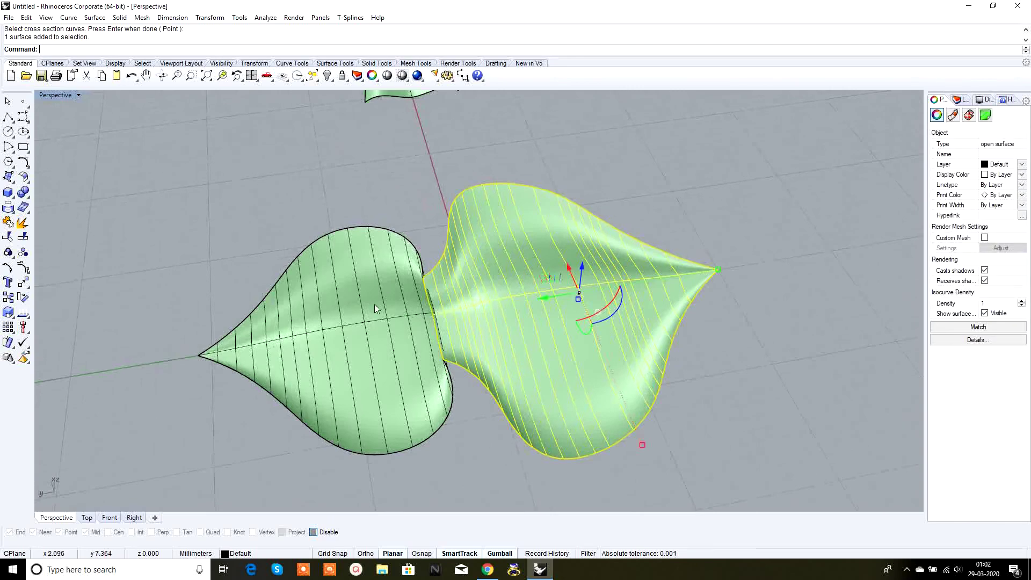
click(375, 304)
click(8, 222)
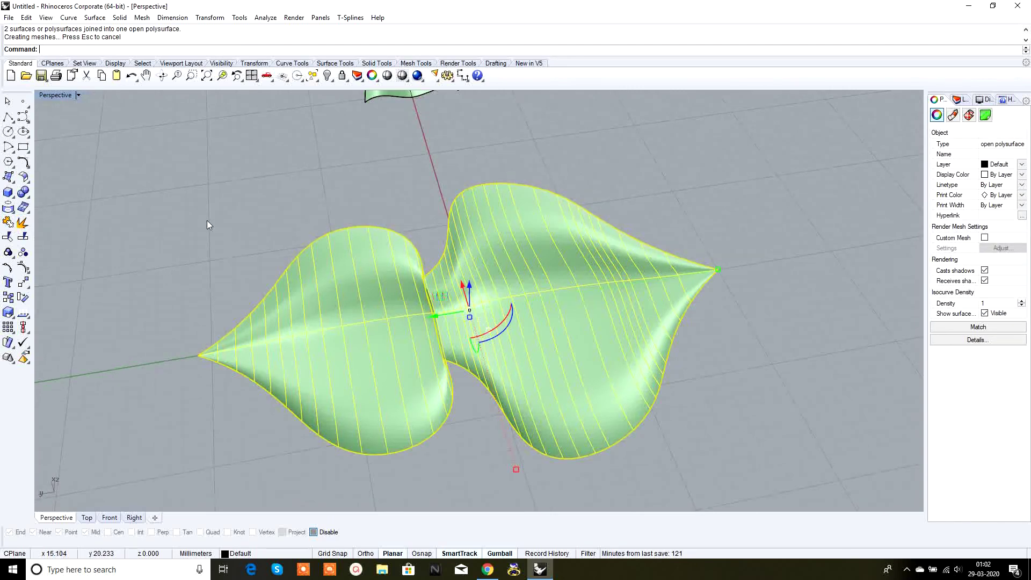
click(207, 220)
click(539, 321)
right_drag(538, 317, 443, 285)
click(574, 174)
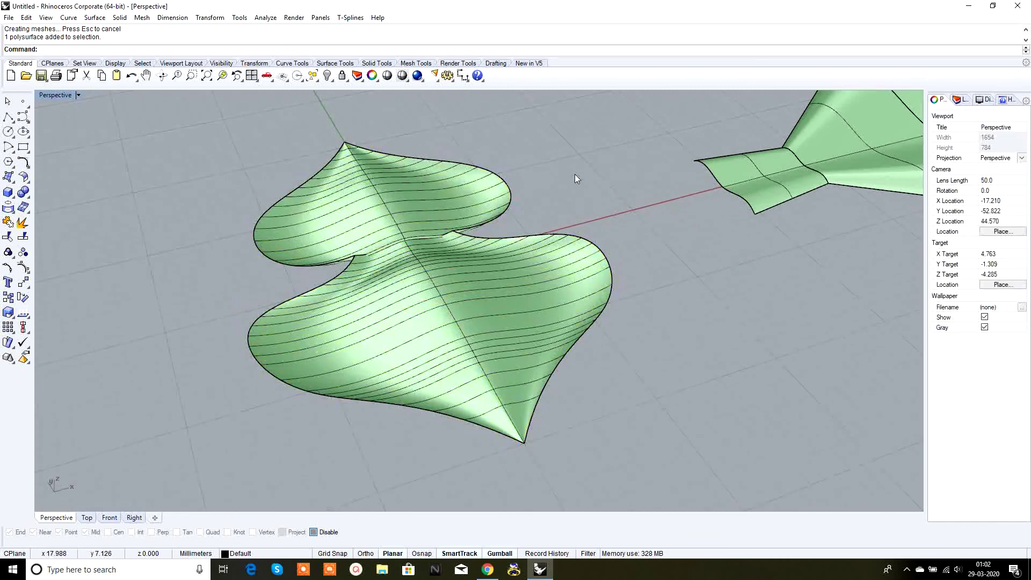
Inspect the ornament in the Perspective view with Rendered display mode, and return the view to Shaded
click(78, 94)
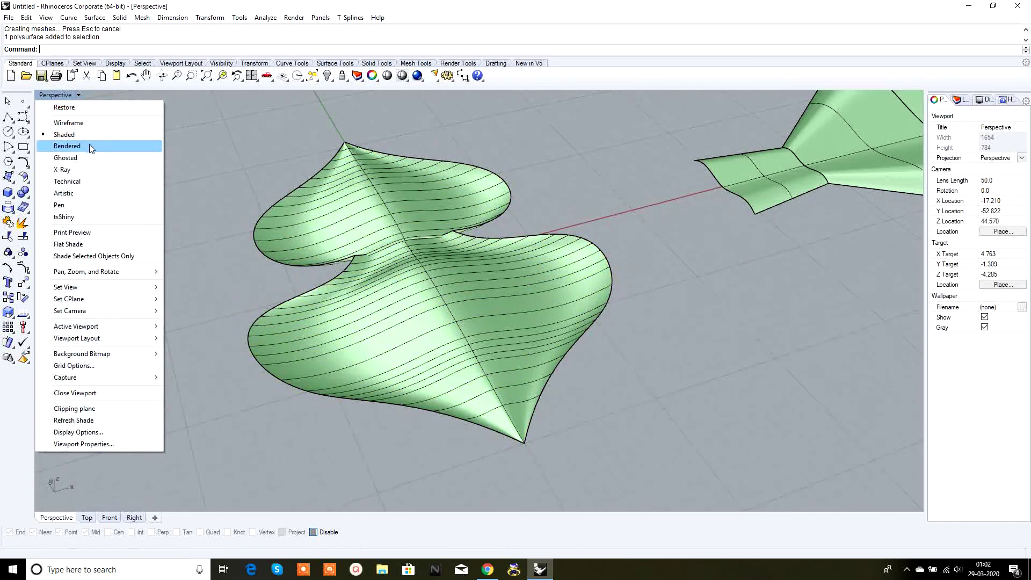
click(67, 146)
right_drag(414, 211, 231, 388)
click(459, 267)
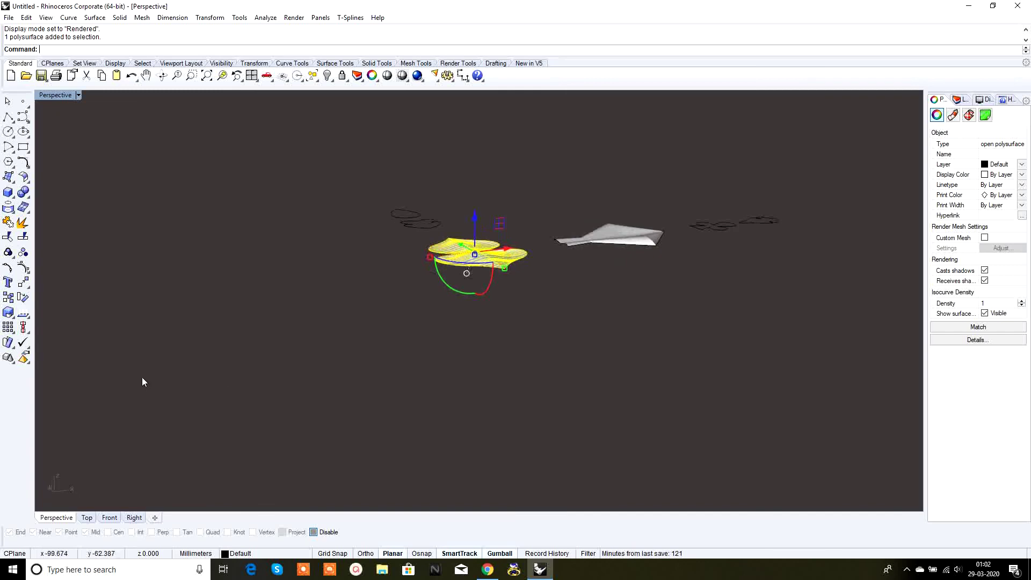
click(80, 97)
click(85, 135)
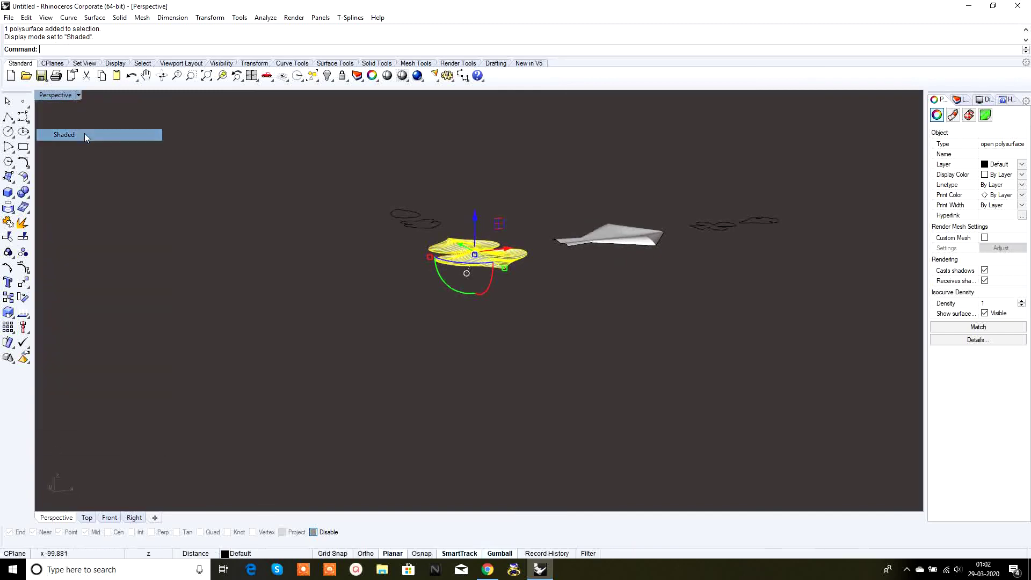
Switch to the Top view, deselect the ornament and look over all the motifs together
click(86, 517)
scroll(339, 311, down, 4)
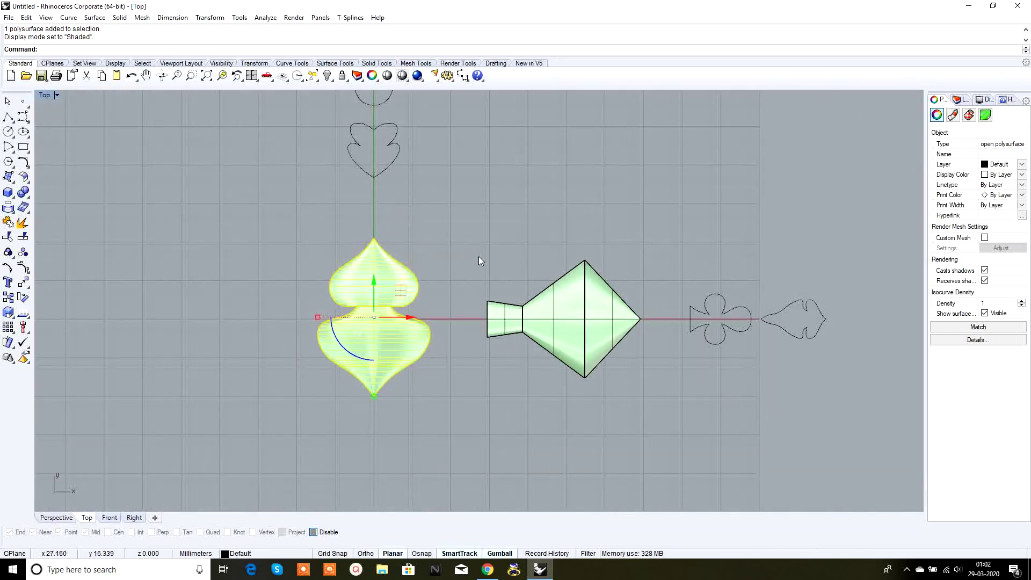
click(480, 261)
scroll(456, 247, down, 3)
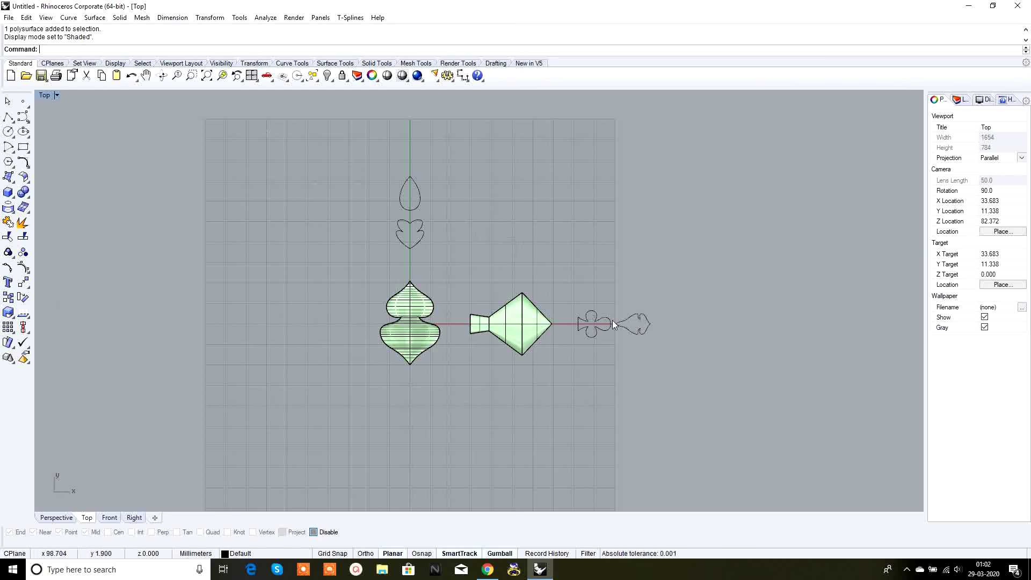
scroll(613, 320, down, 2)
scroll(661, 291, up, 2)
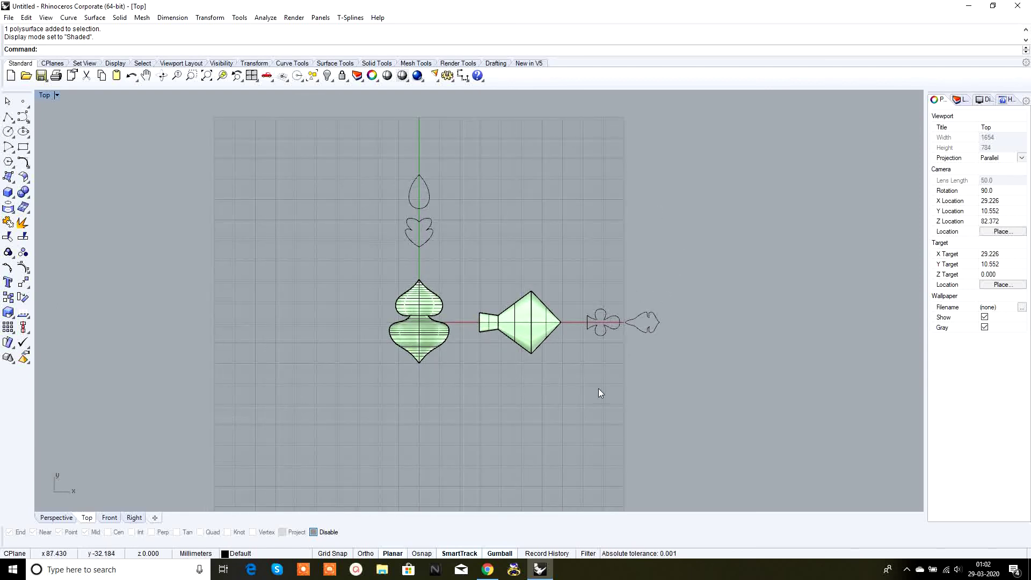